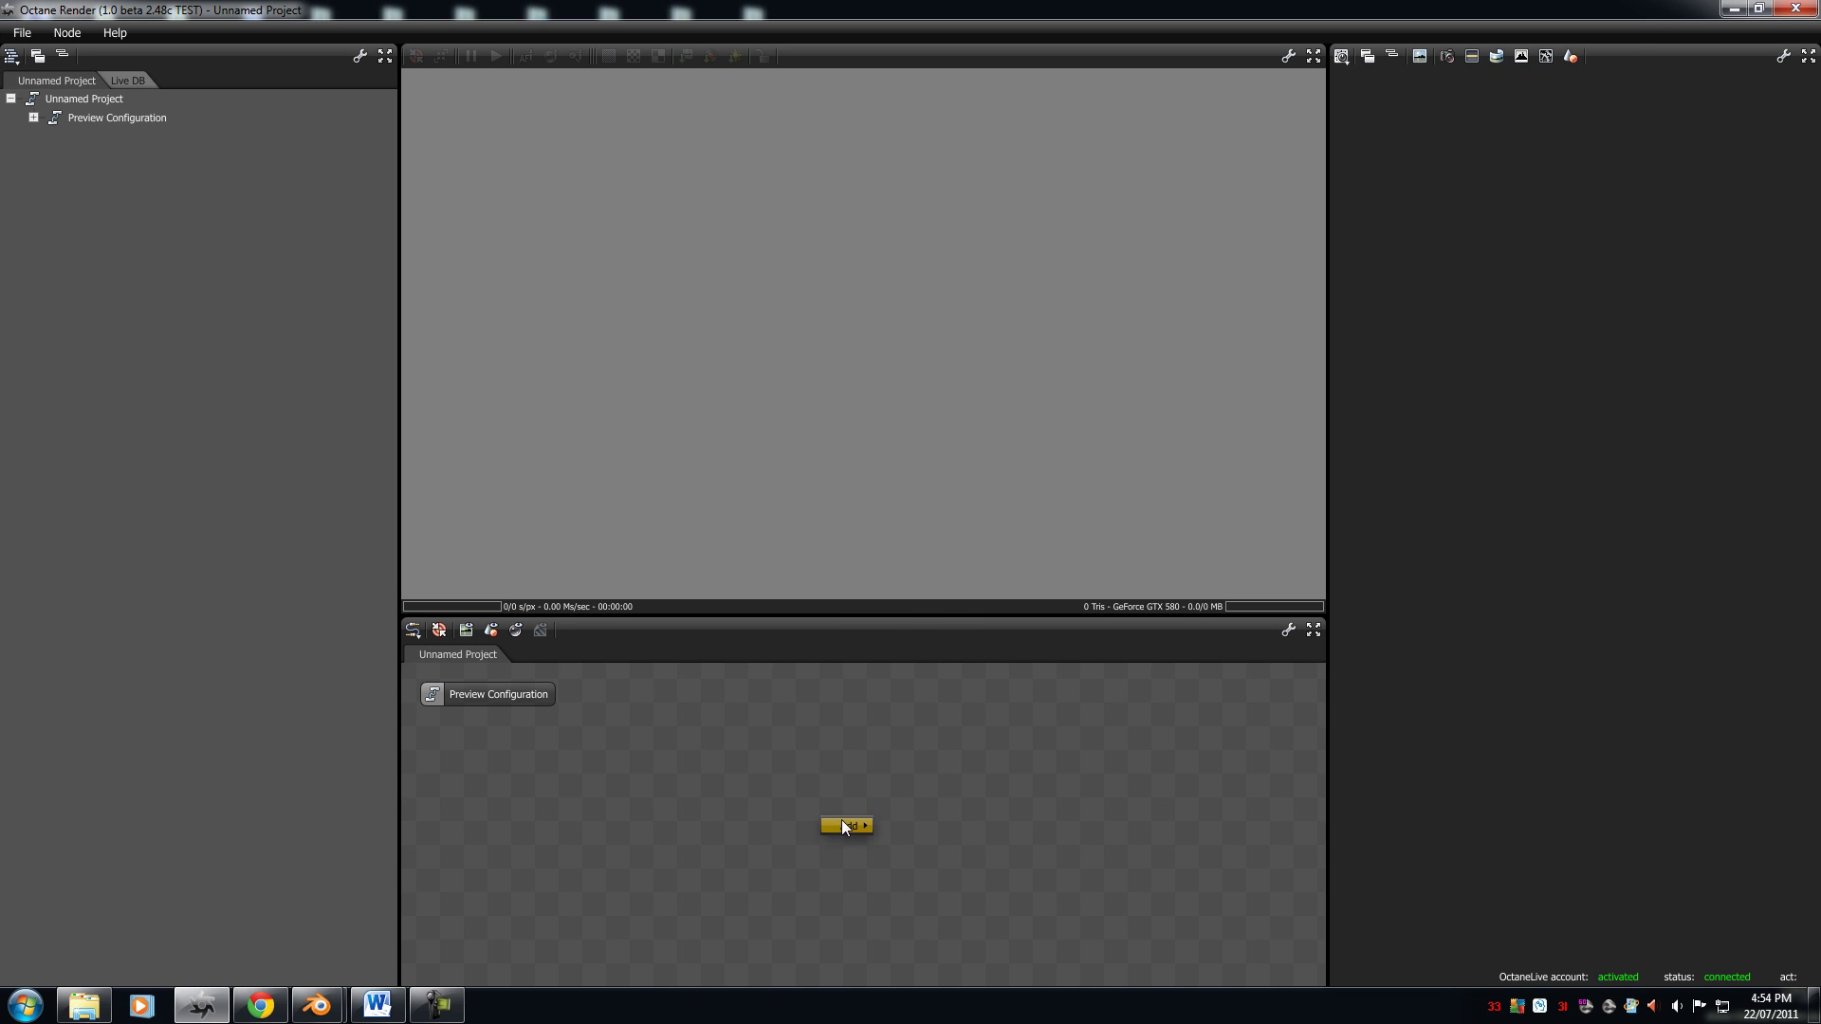
Step: Add the atmo.obj mesh to the node graph
click(996, 757)
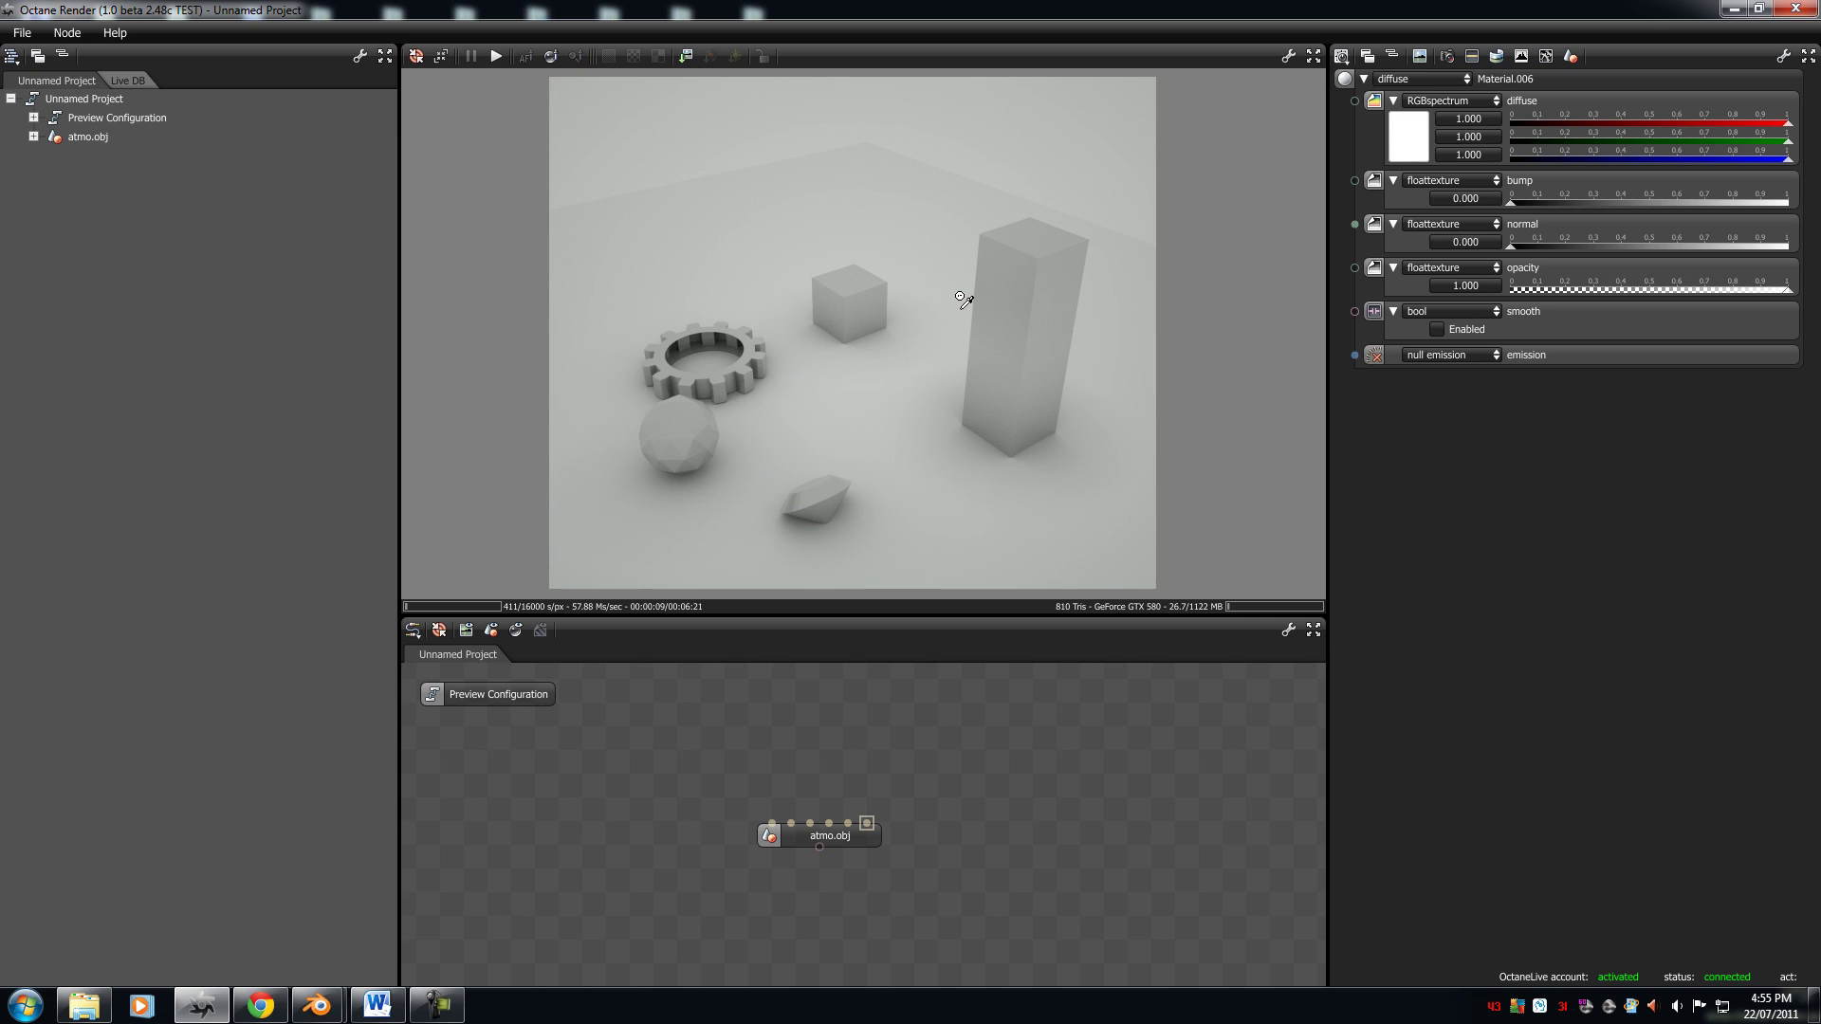
Step: Open the mesh preview environment settings, try the float texture slider, and set power to about 0.977 and X rotation to about -0.024
click(1498, 59)
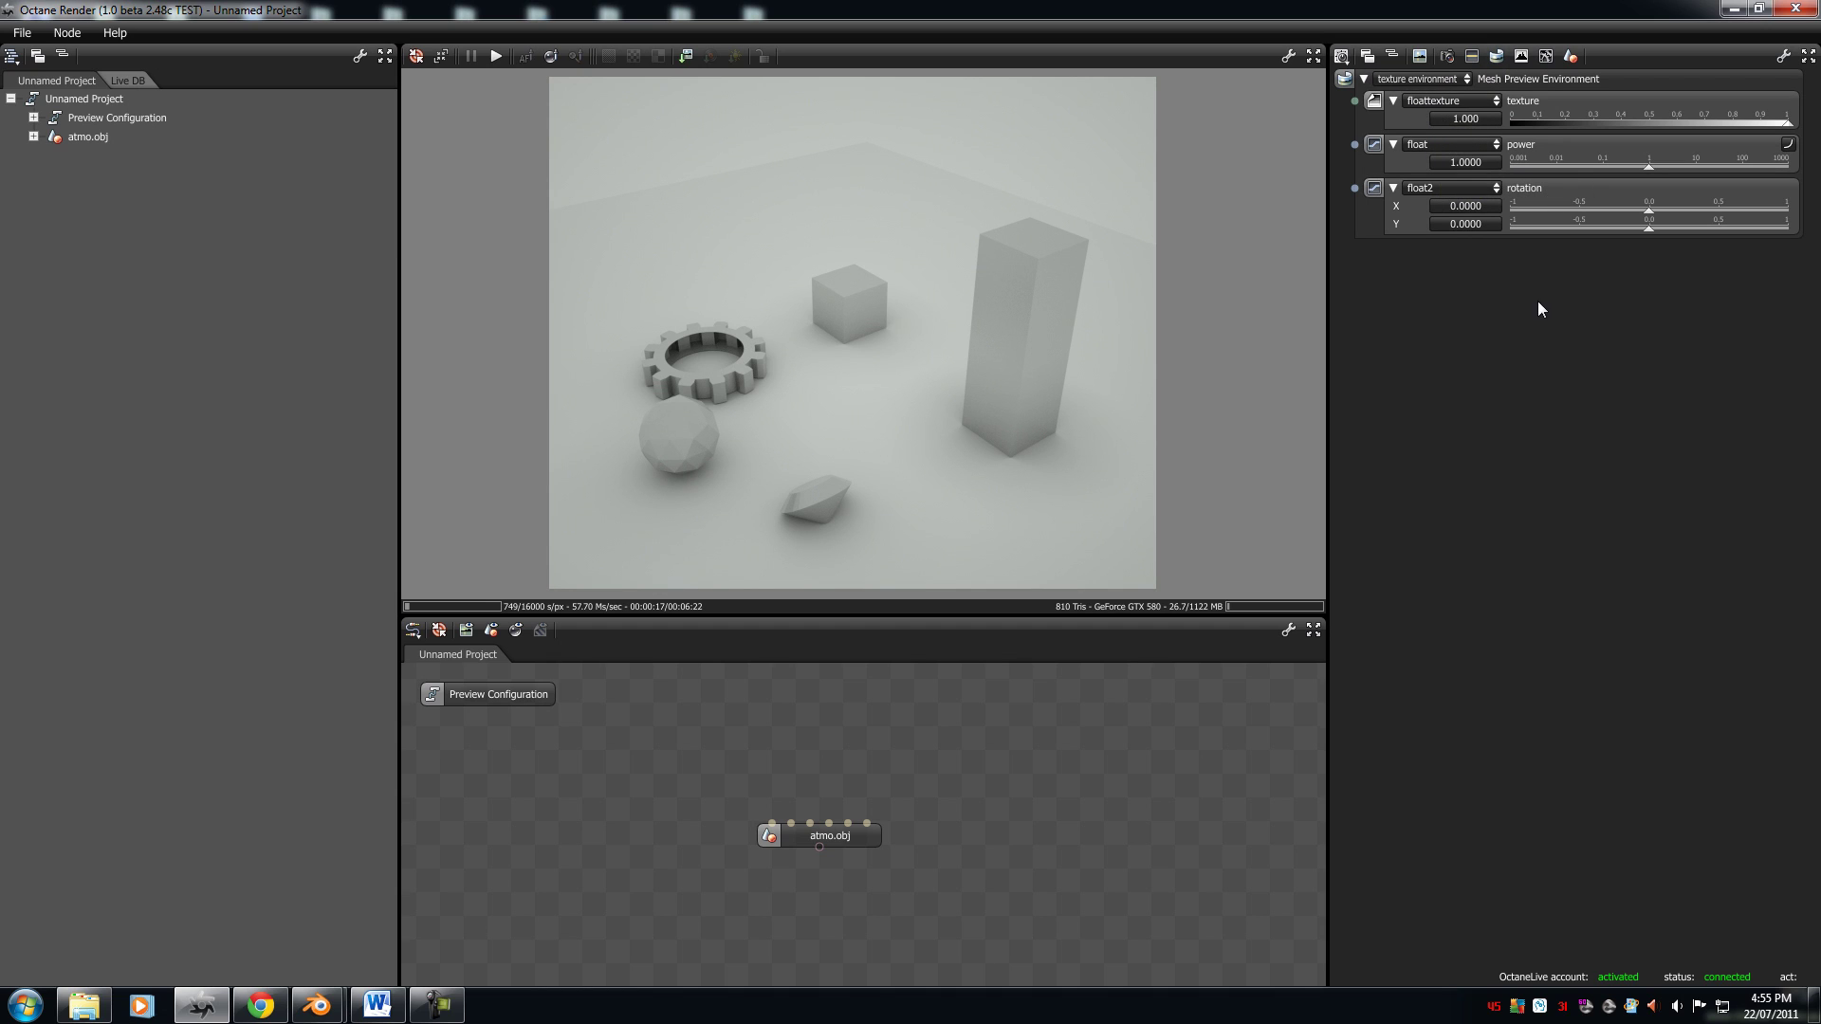
mouse_move(1787, 123)
mouse_down()
mouse_move(1317, 105)
mouse_move(1807, 111)
mouse_up()
click(1470, 97)
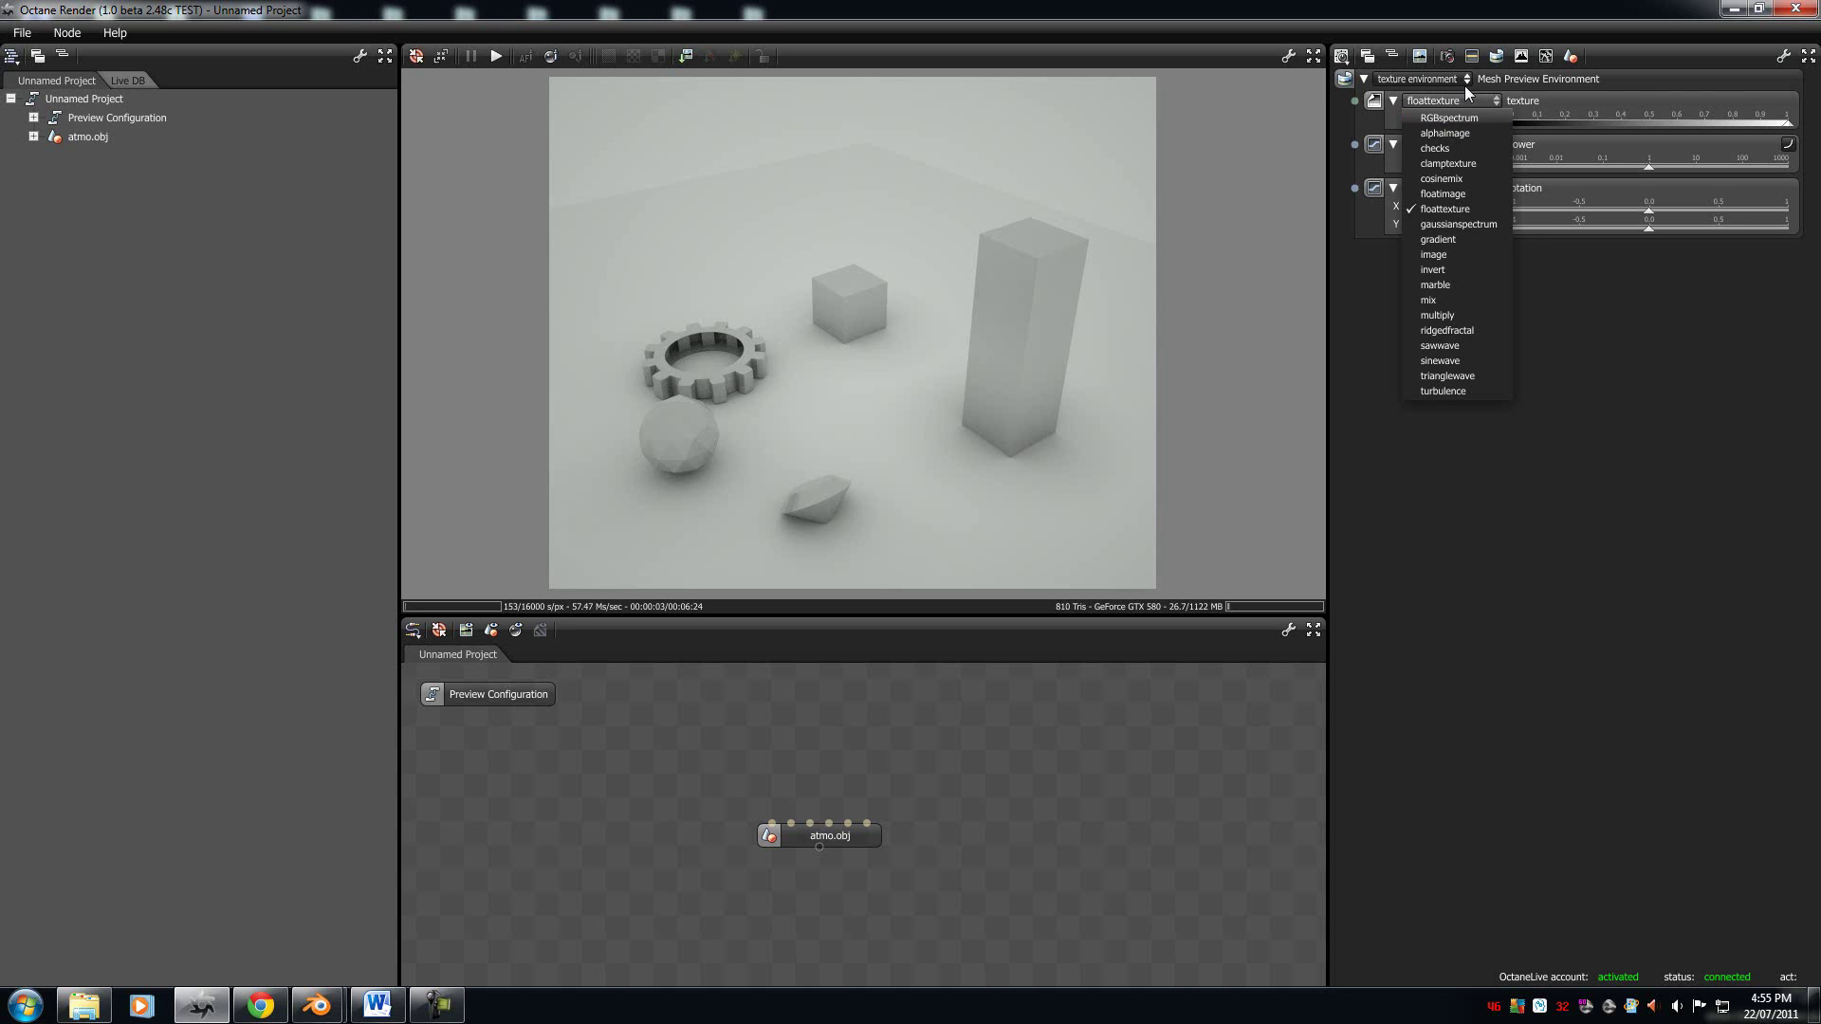
click(1465, 86)
mouse_move(1789, 125)
mouse_down()
mouse_move(1475, 118)
mouse_move(1813, 123)
mouse_move(1408, 111)
mouse_move(1784, 117)
mouse_move(1819, 142)
mouse_move(1261, 111)
mouse_move(1815, 125)
mouse_up()
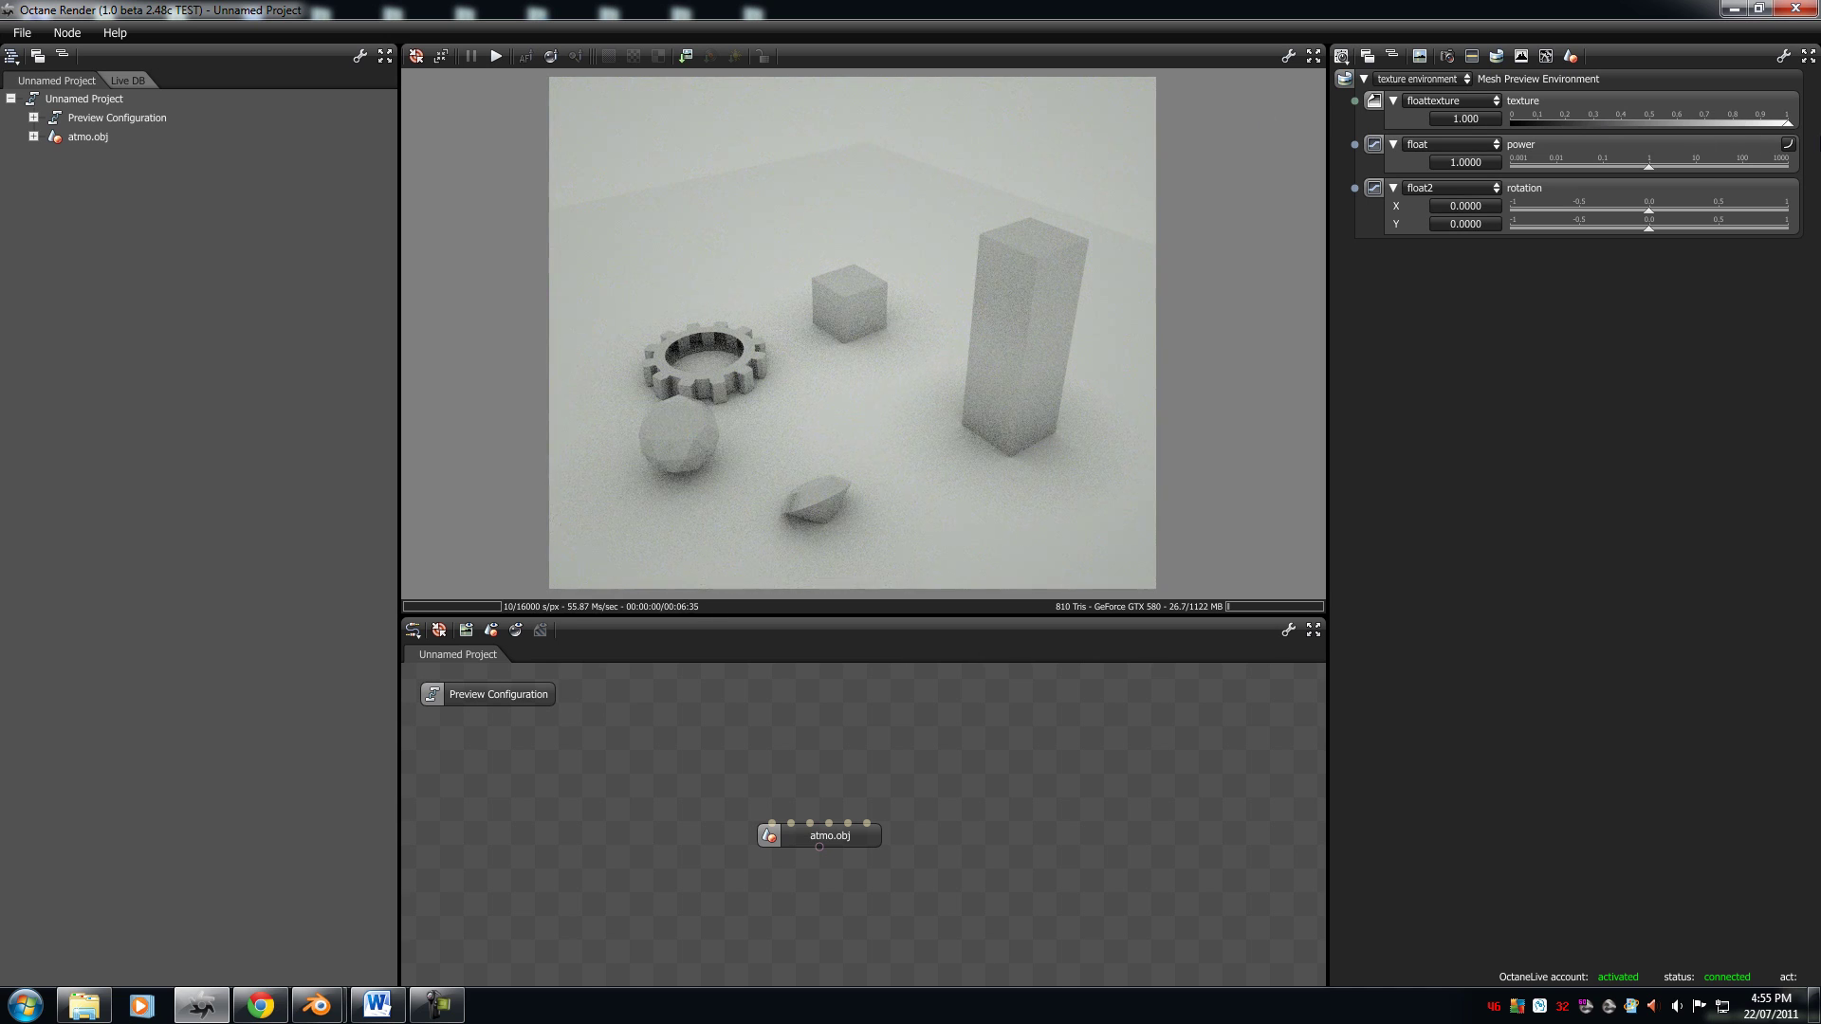
drag(1650, 168, 1646, 205)
Step: Switch the environment texture to RGBspectrum, color it white and raise the environment power to about 1.64
click(1455, 102)
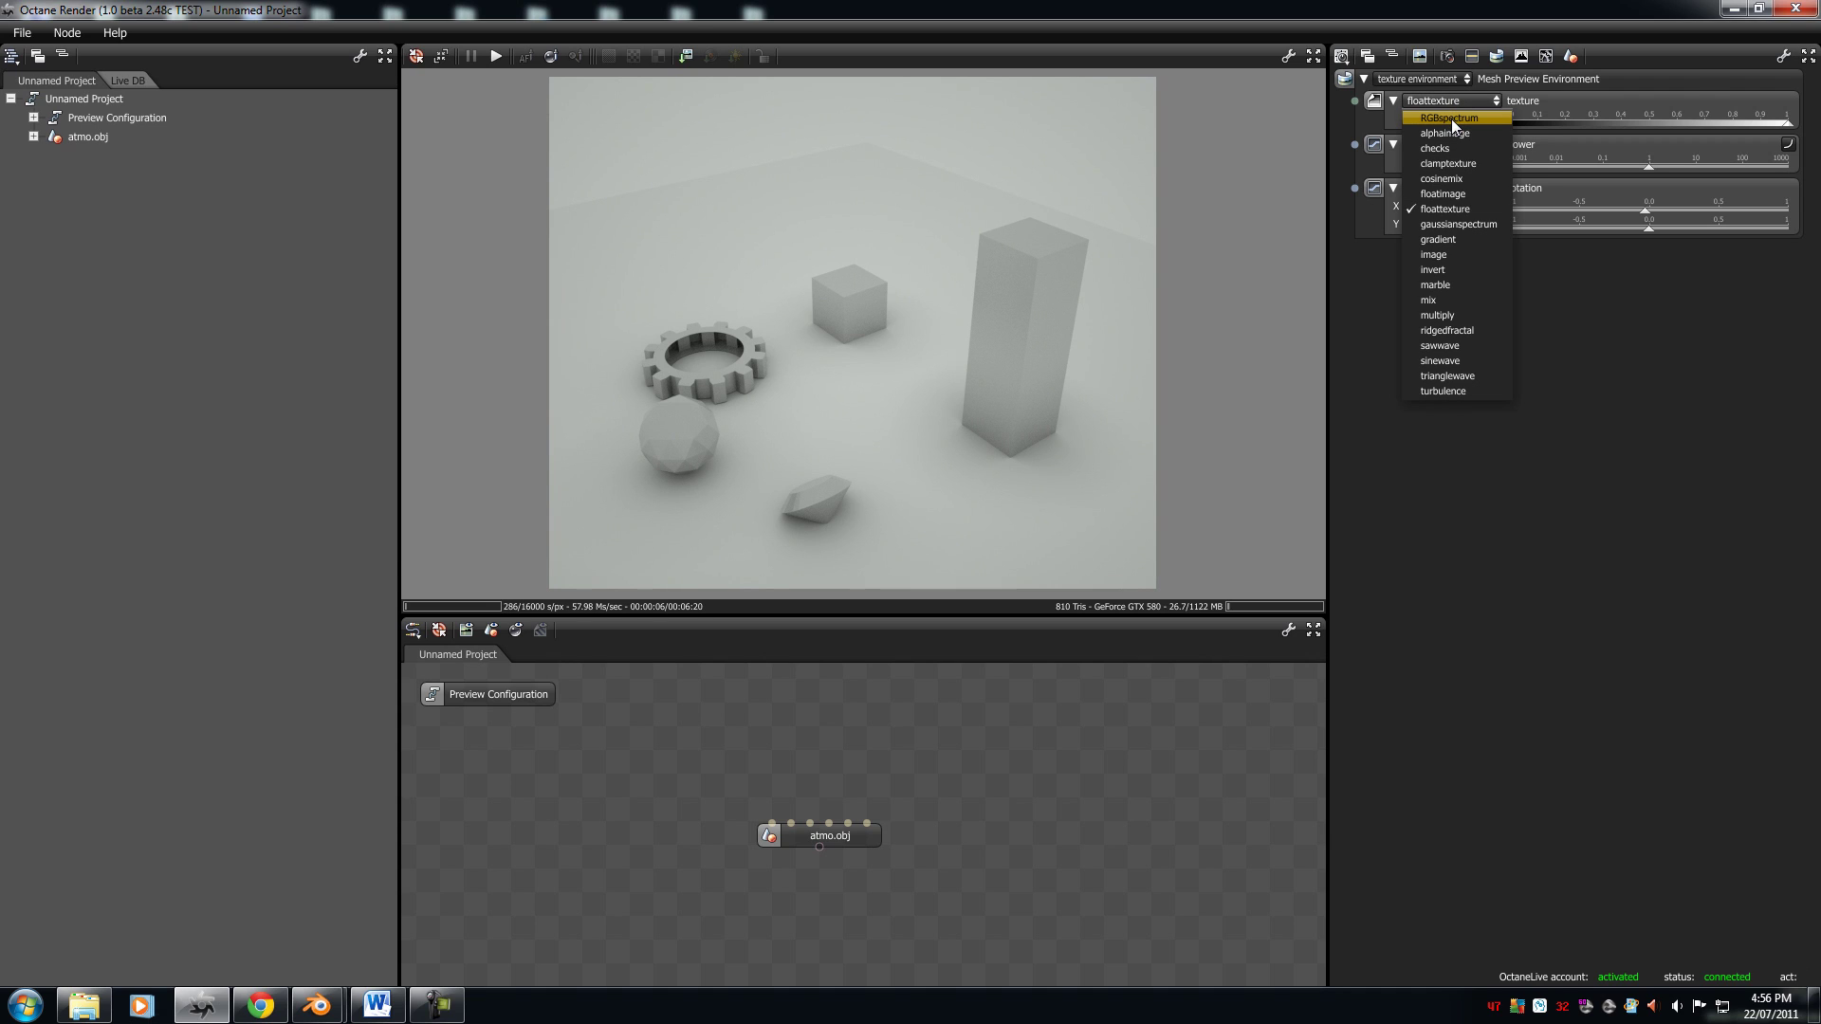
click(1451, 118)
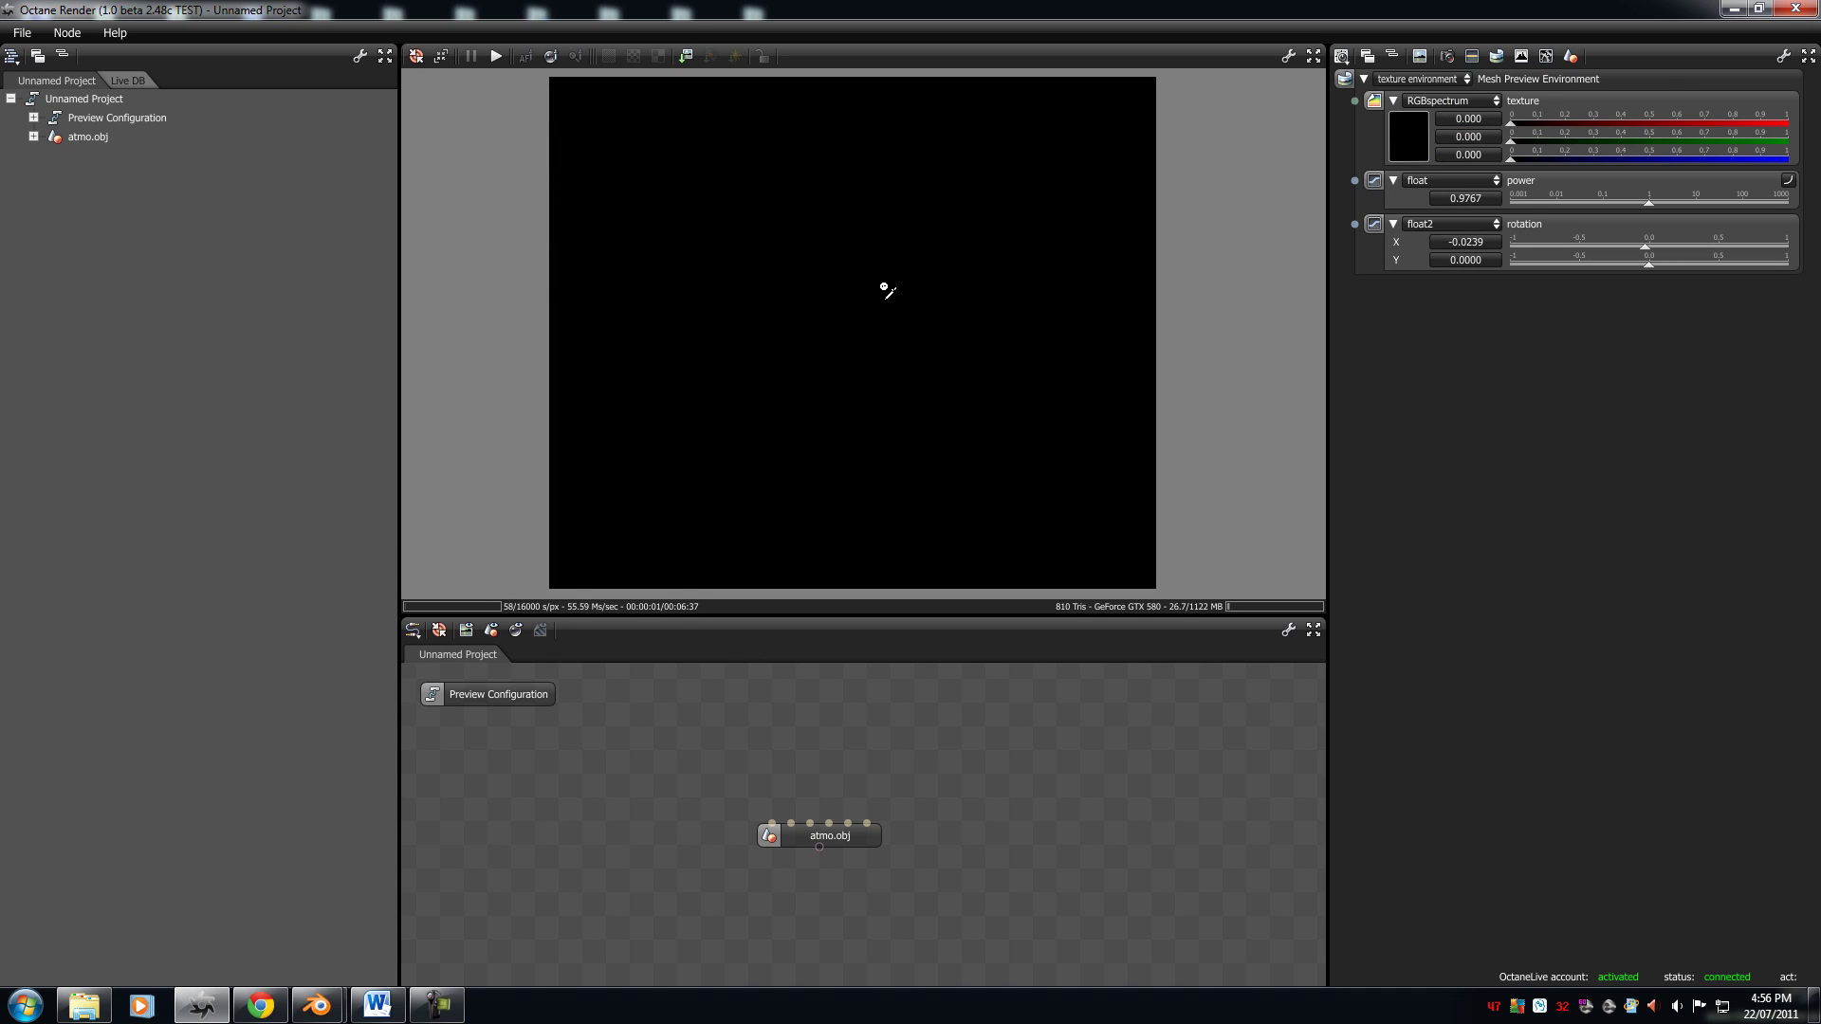
click(1413, 152)
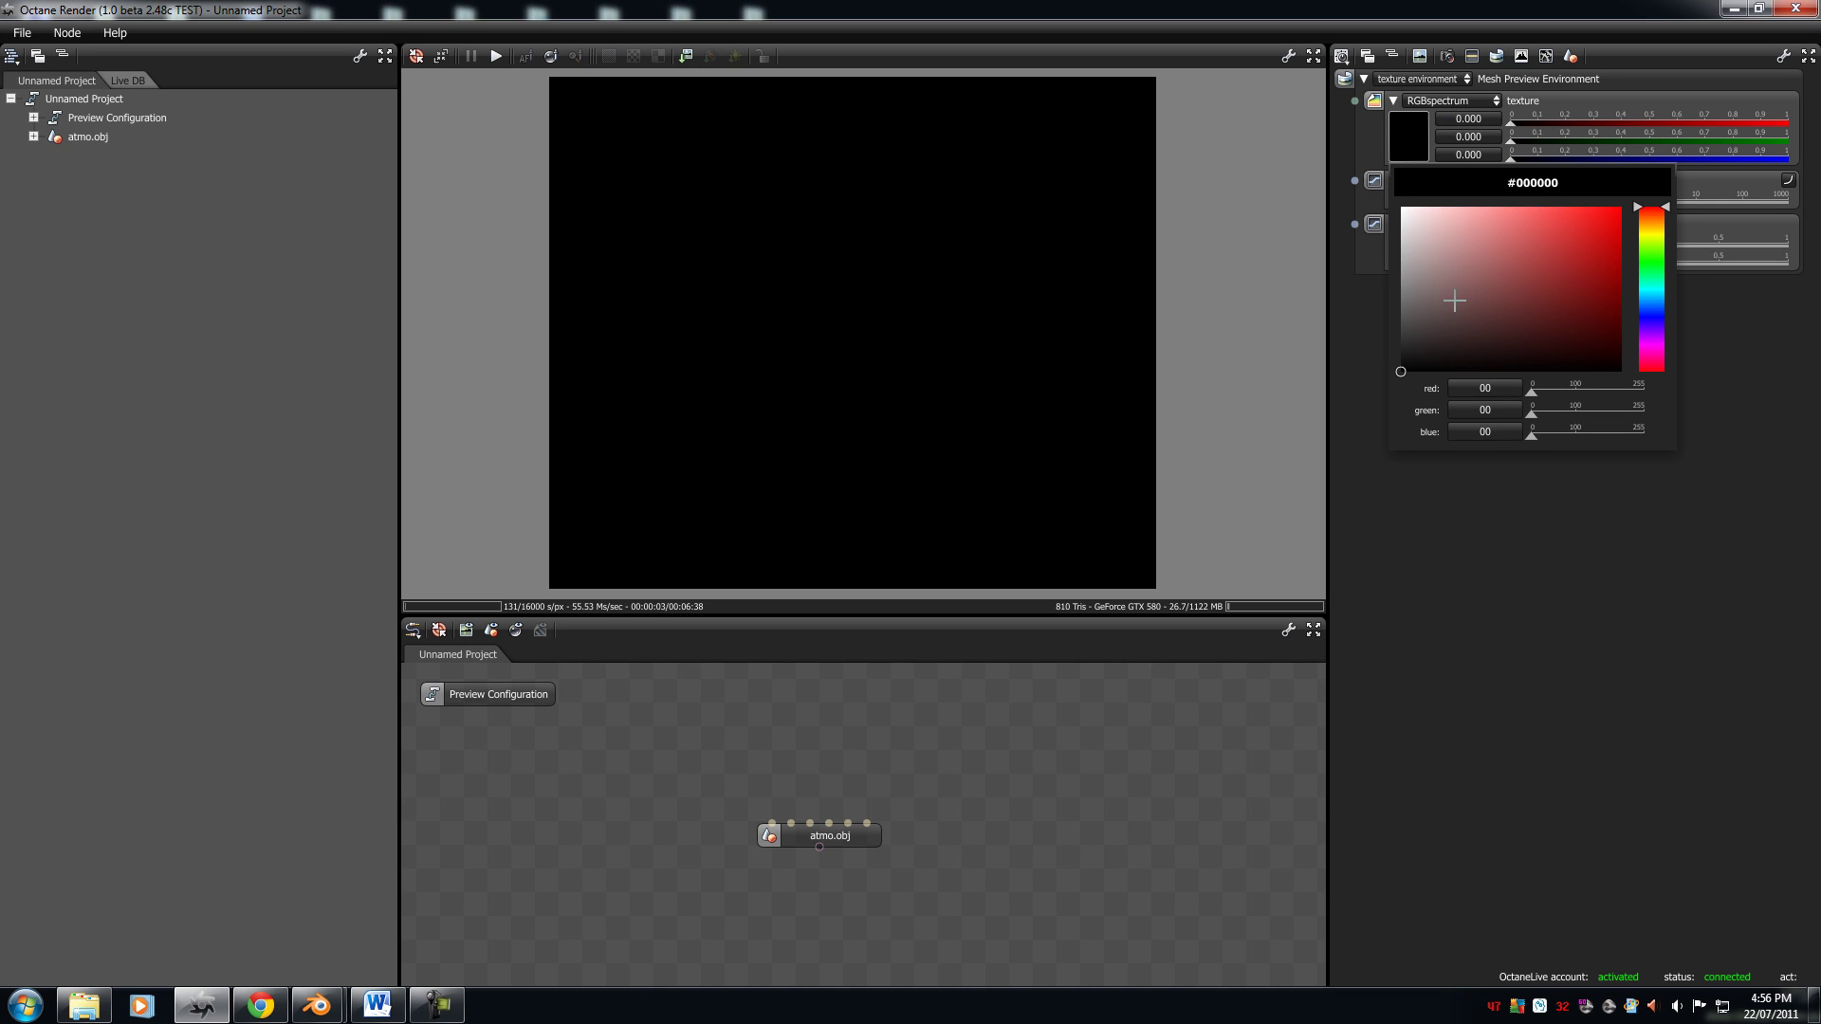
click(1406, 213)
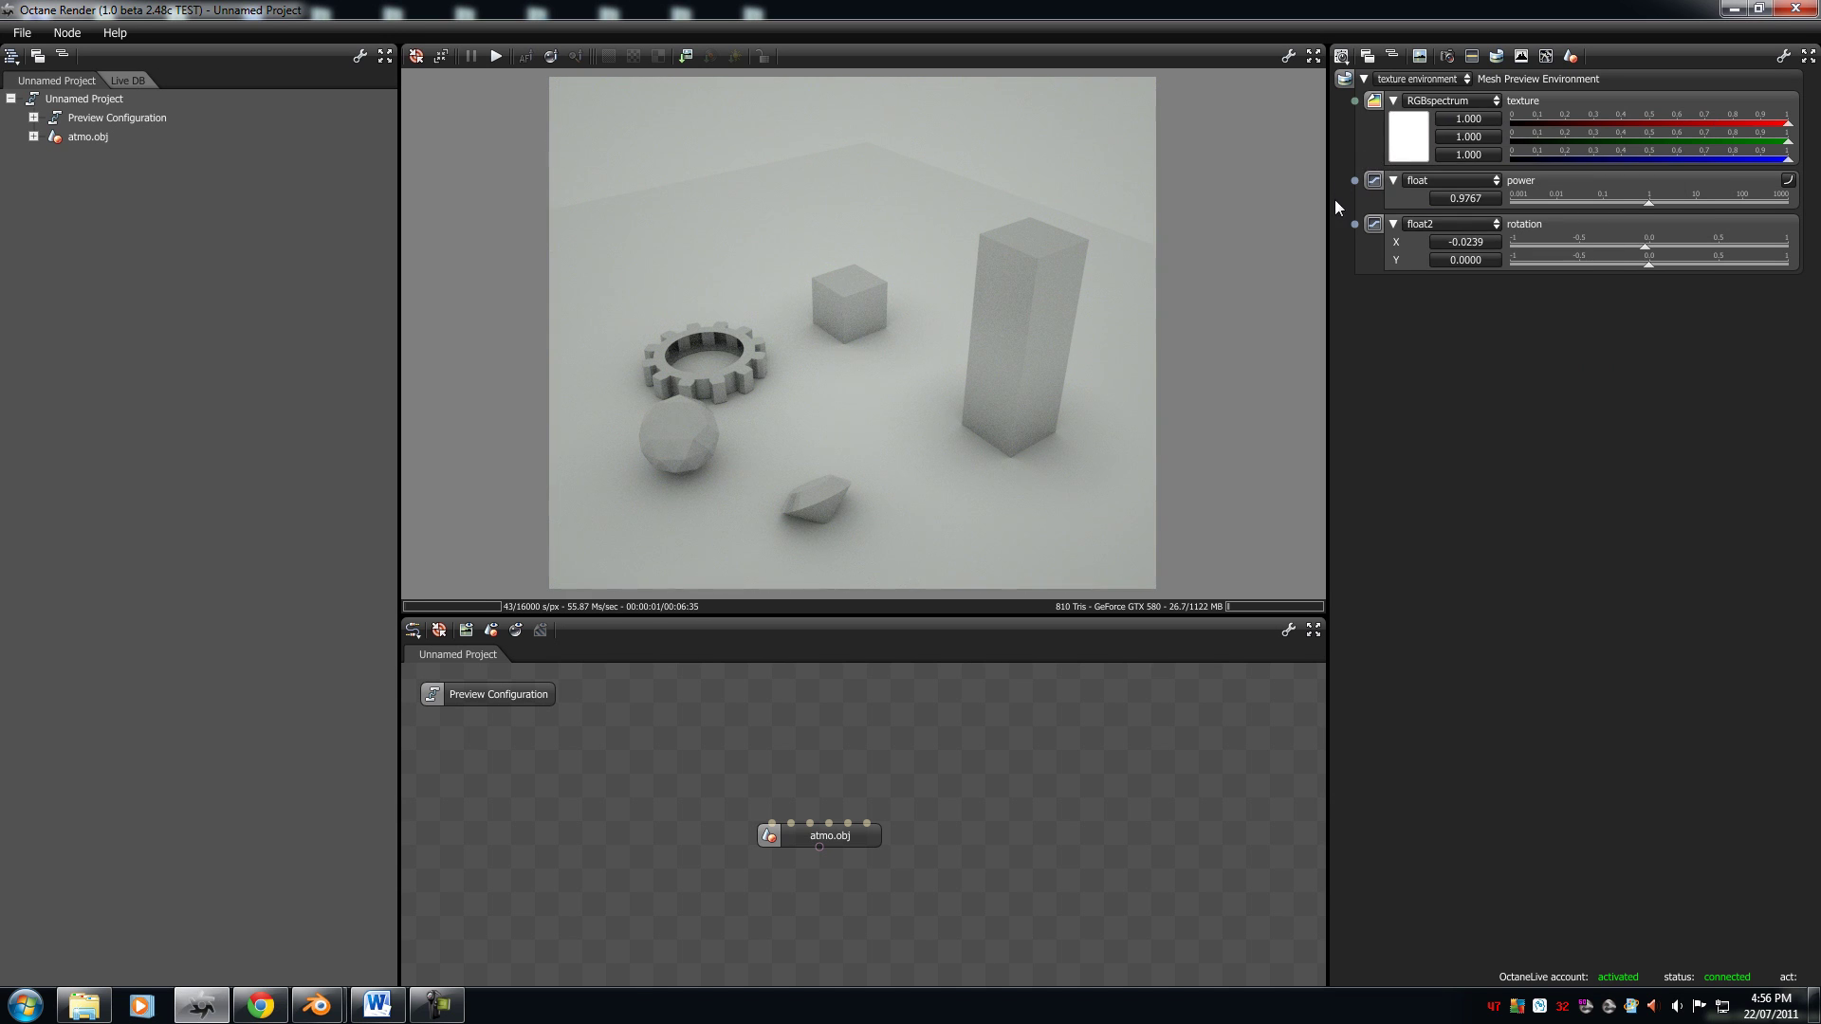
mouse_move(1648, 199)
mouse_down()
mouse_move(1686, 202)
mouse_move(1631, 202)
mouse_move(1674, 199)
mouse_move(1659, 200)
mouse_up()
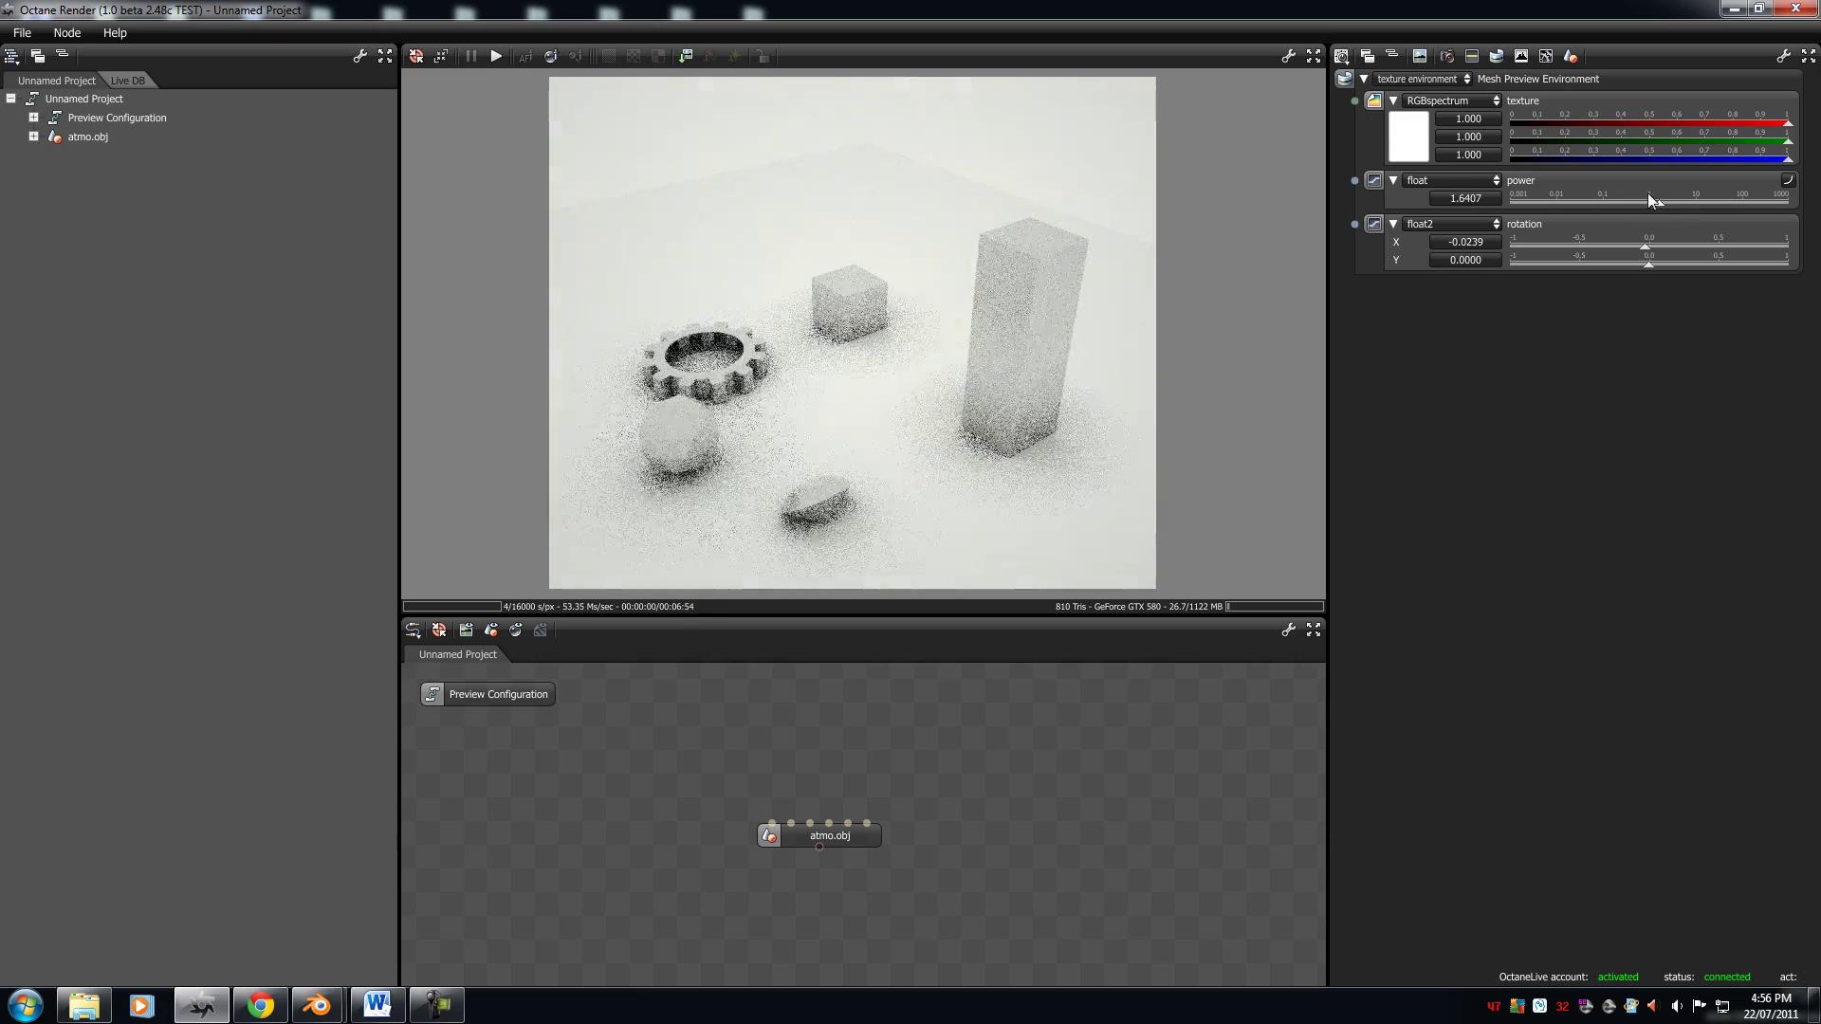
Step: Color the environment red (#FF0000) and adjust its power to about 1.57 and X rotation to about 0.21
click(1425, 143)
click(1622, 195)
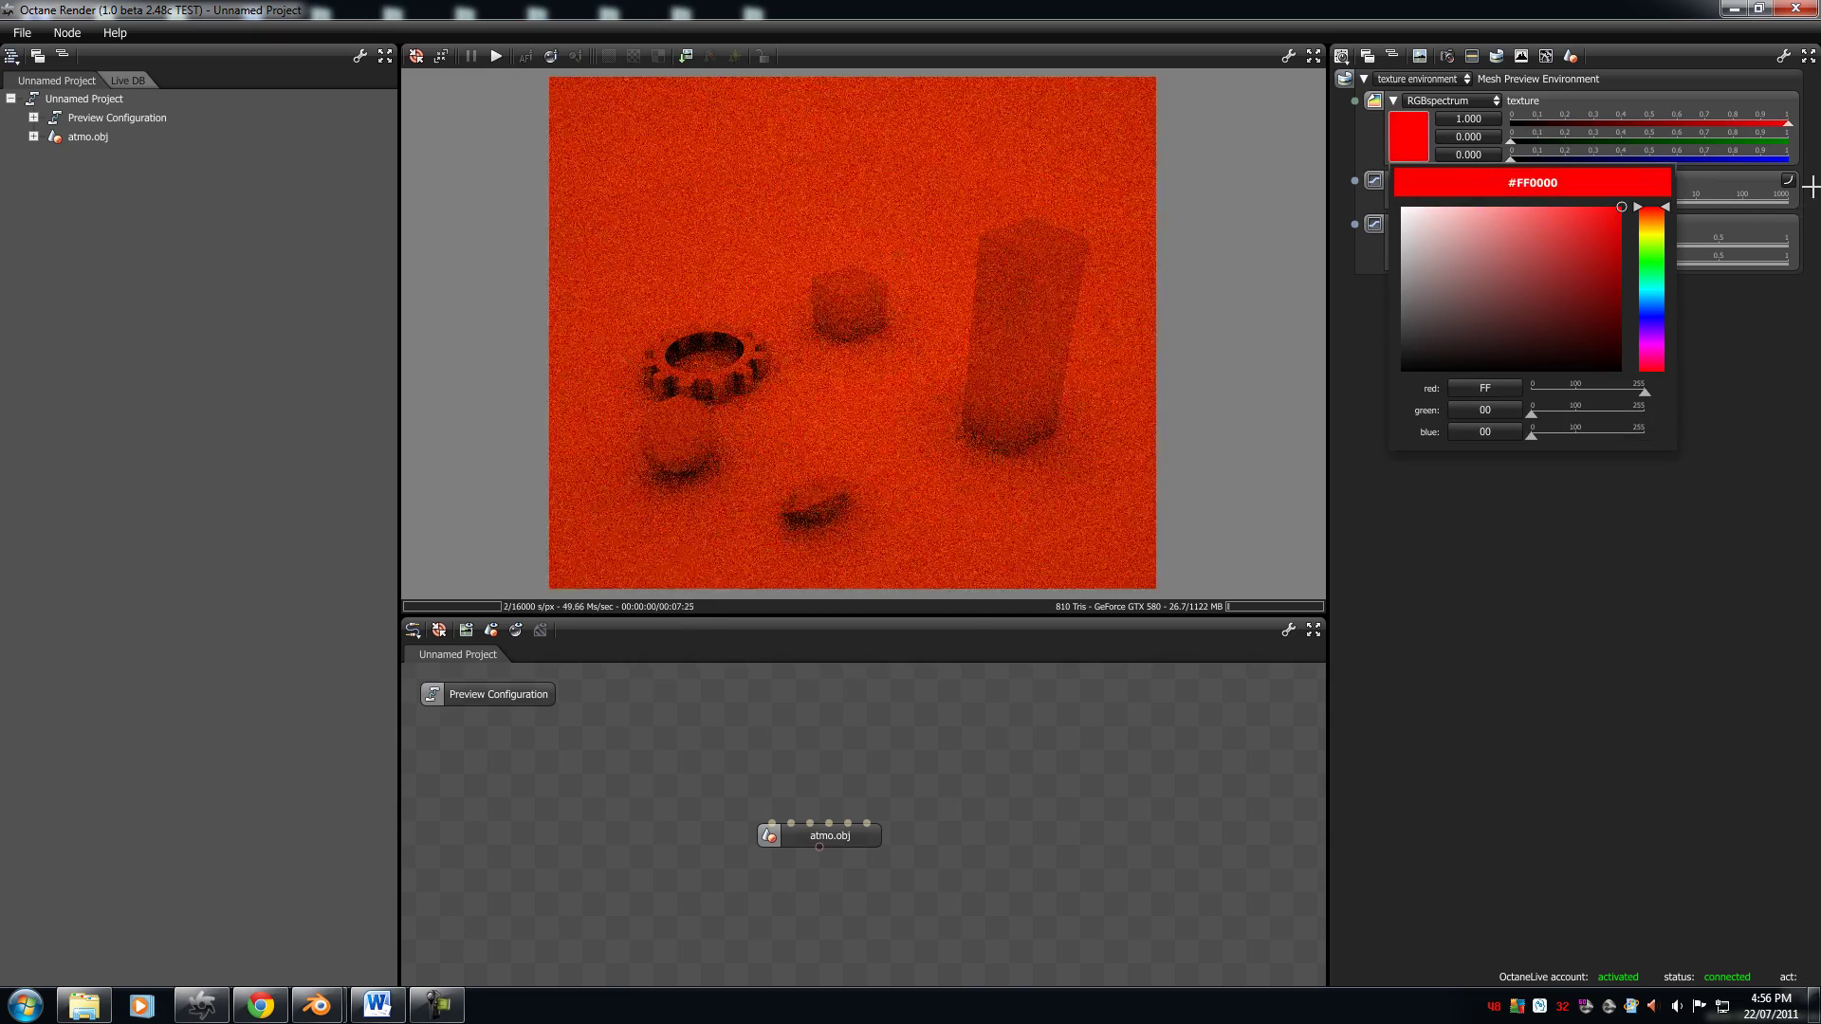
drag(1658, 201, 1651, 260)
Step: Try other hues and shades for the RGBspectrum environment color and return it to white
click(1418, 147)
drag(1582, 222, 1525, 276)
drag(1651, 275, 1655, 234)
drag(1527, 260, 1390, 194)
click(1227, 140)
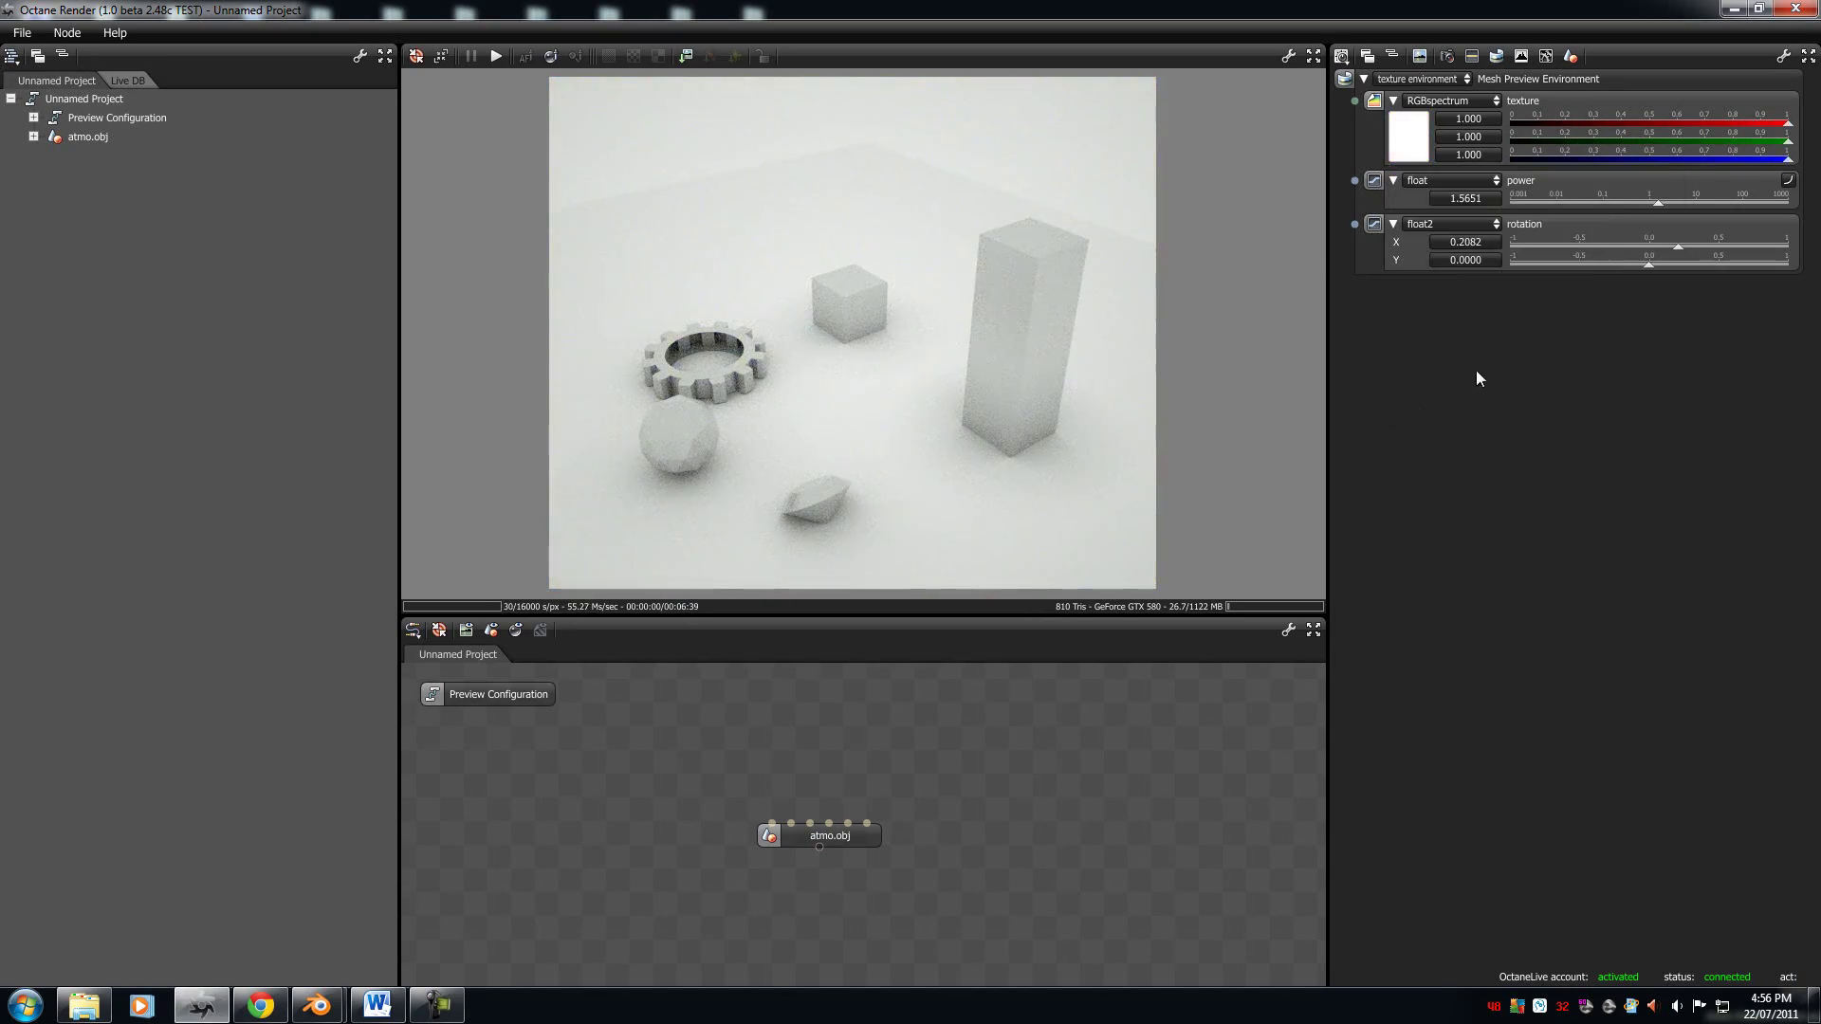
Step: Switch the environment texture to gaussianspectrum with wavelength 1.000, width about 0.322 and texture power about 0.973
click(1441, 99)
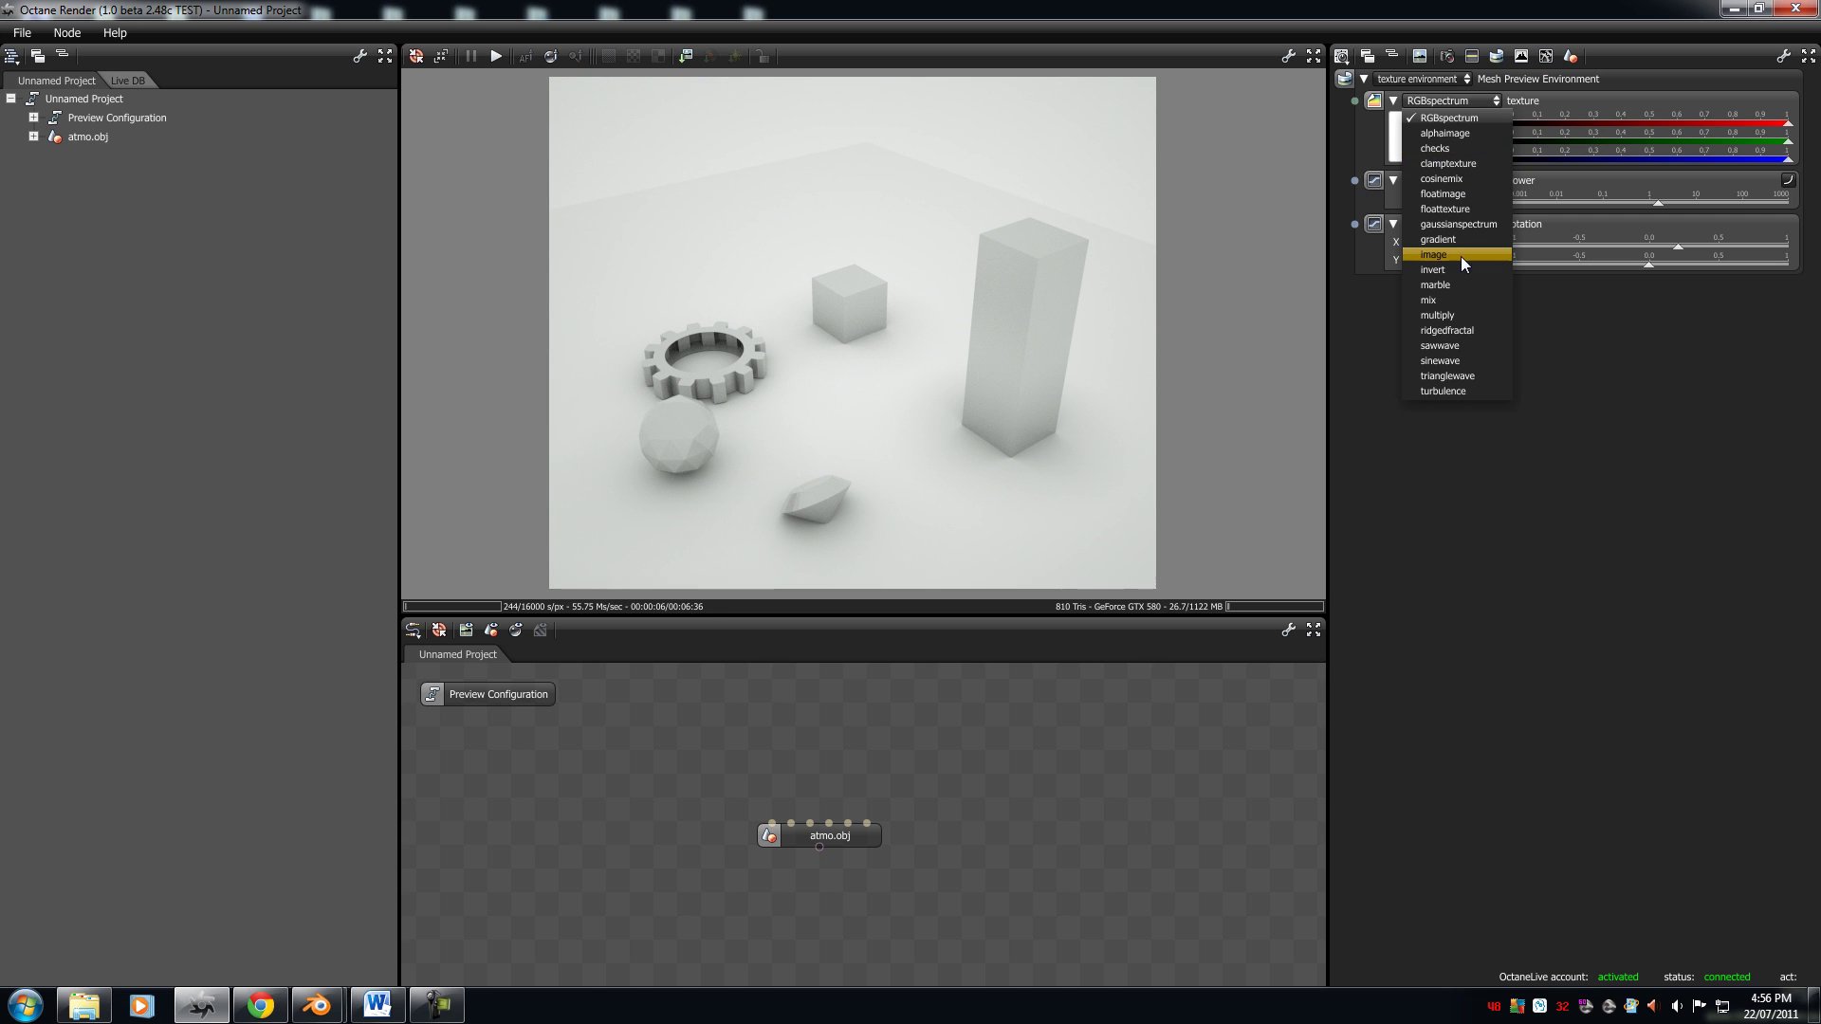
click(1470, 222)
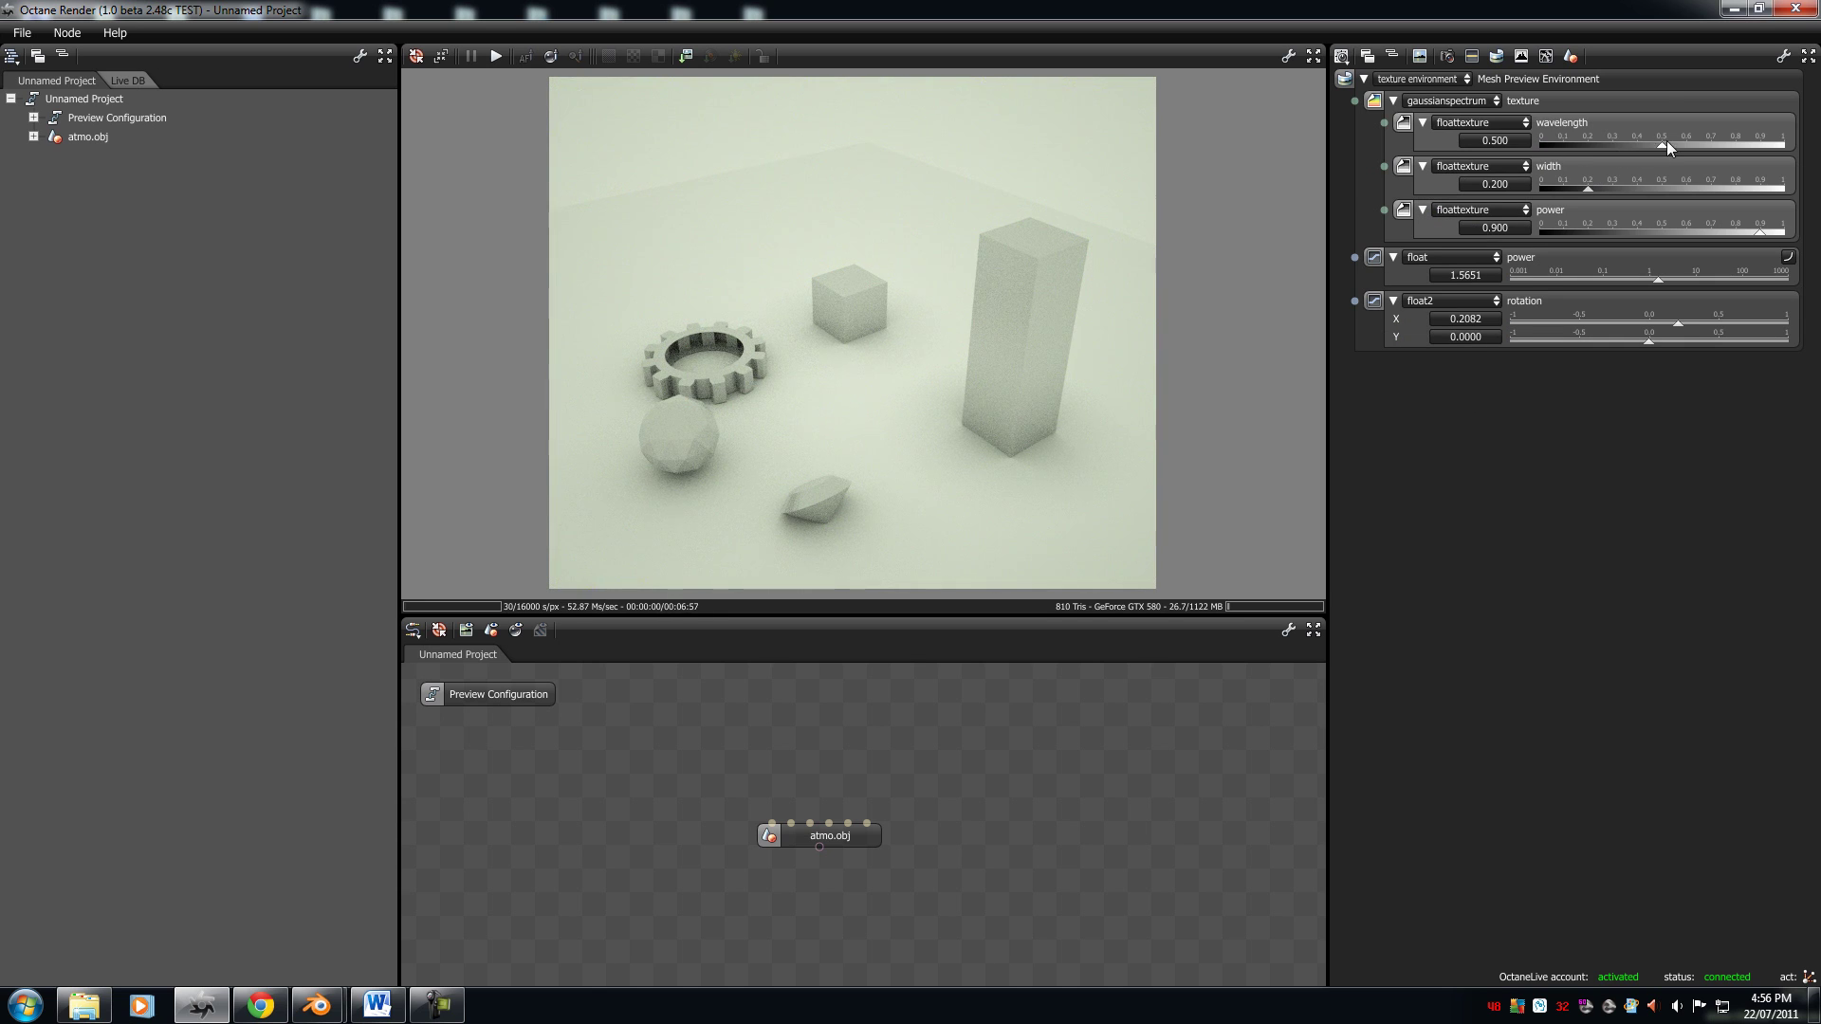
drag(1665, 141, 1783, 142)
drag(1586, 186, 1777, 231)
click(1636, 186)
mouse_move(1647, 180)
mouse_down()
mouse_move(1509, 186)
mouse_move(1633, 186)
mouse_move(1618, 188)
mouse_up()
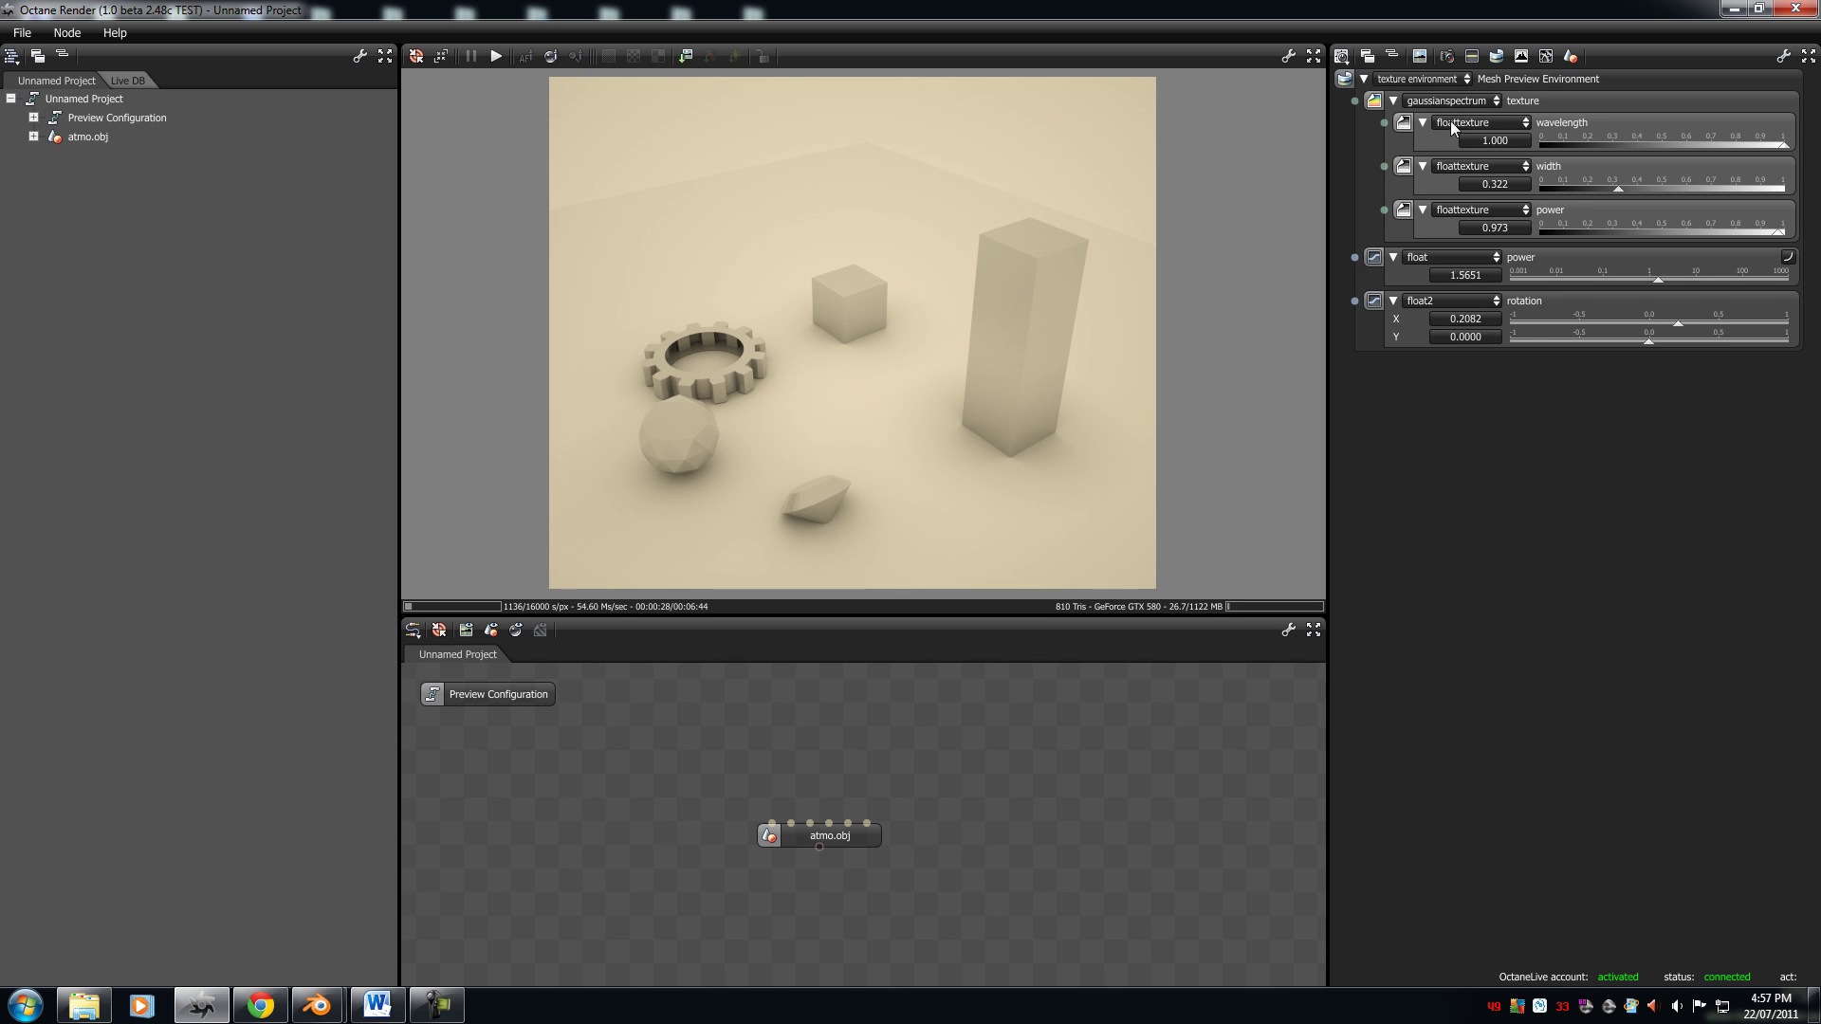
Step: Look through the camera imager, atmo.obj mesh and directlighting kernel settings, and return to the environment settings
click(1447, 57)
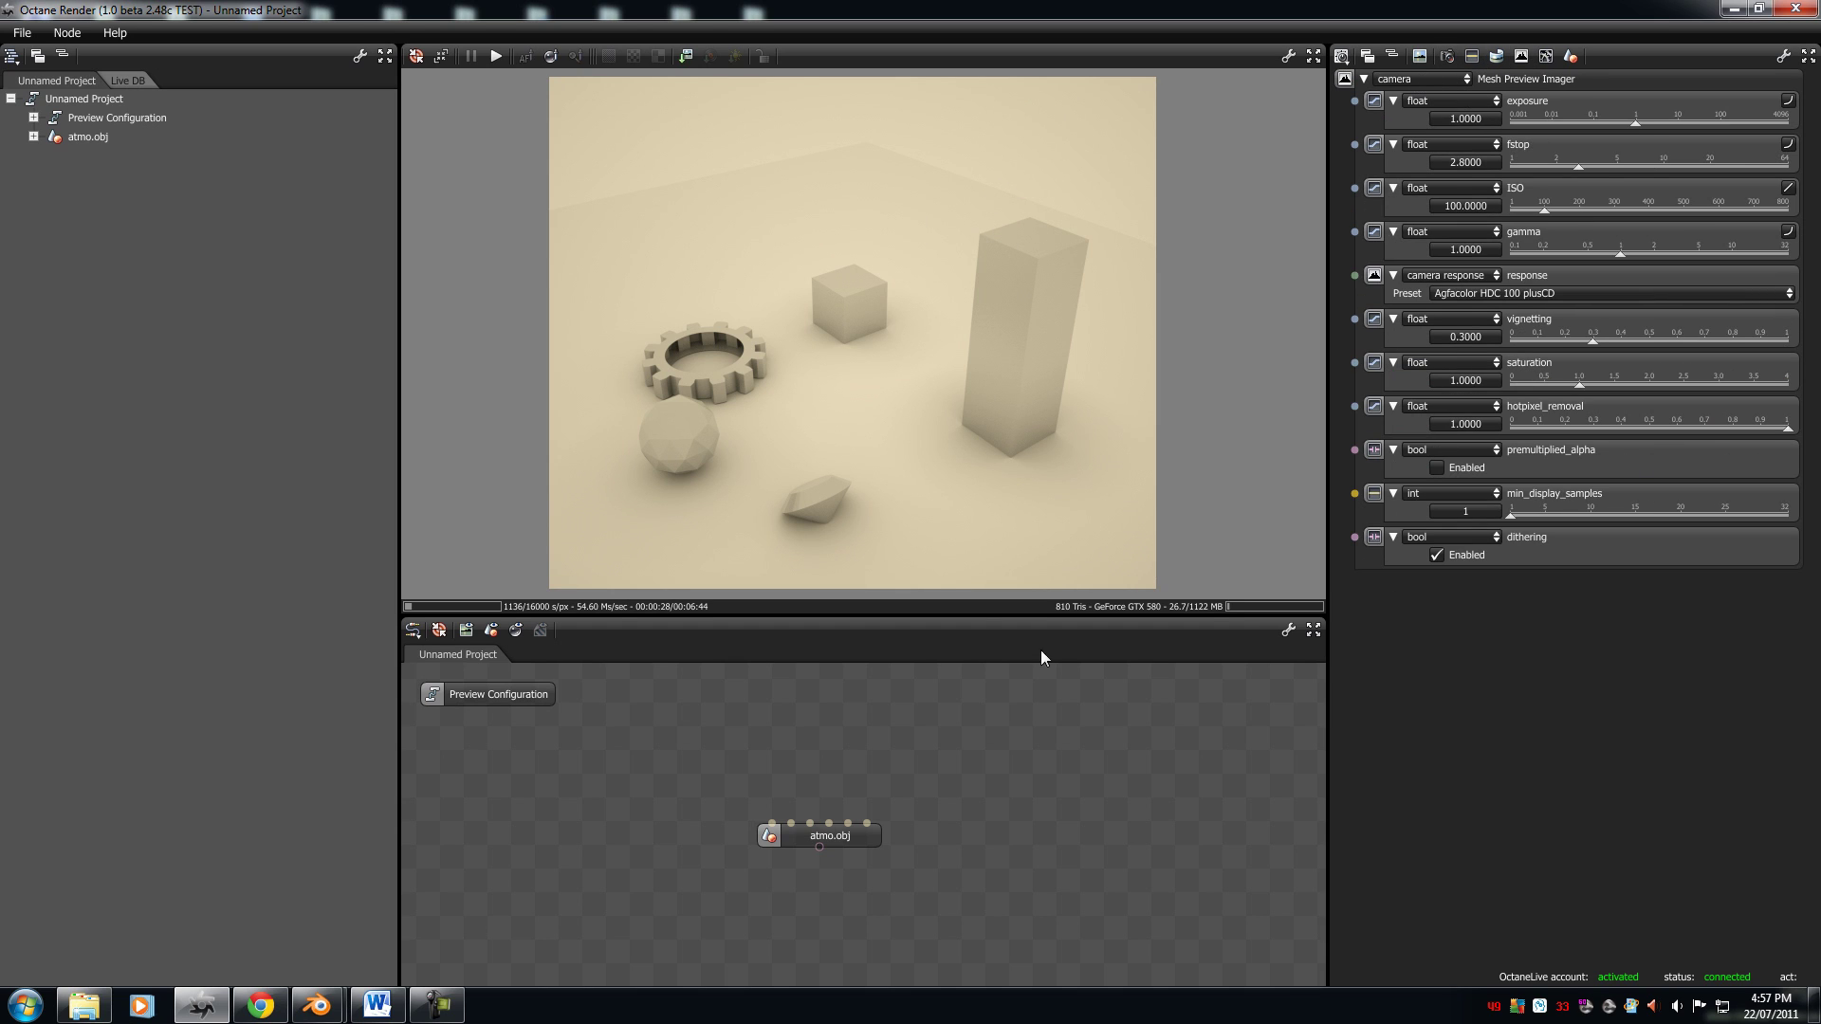
click(857, 839)
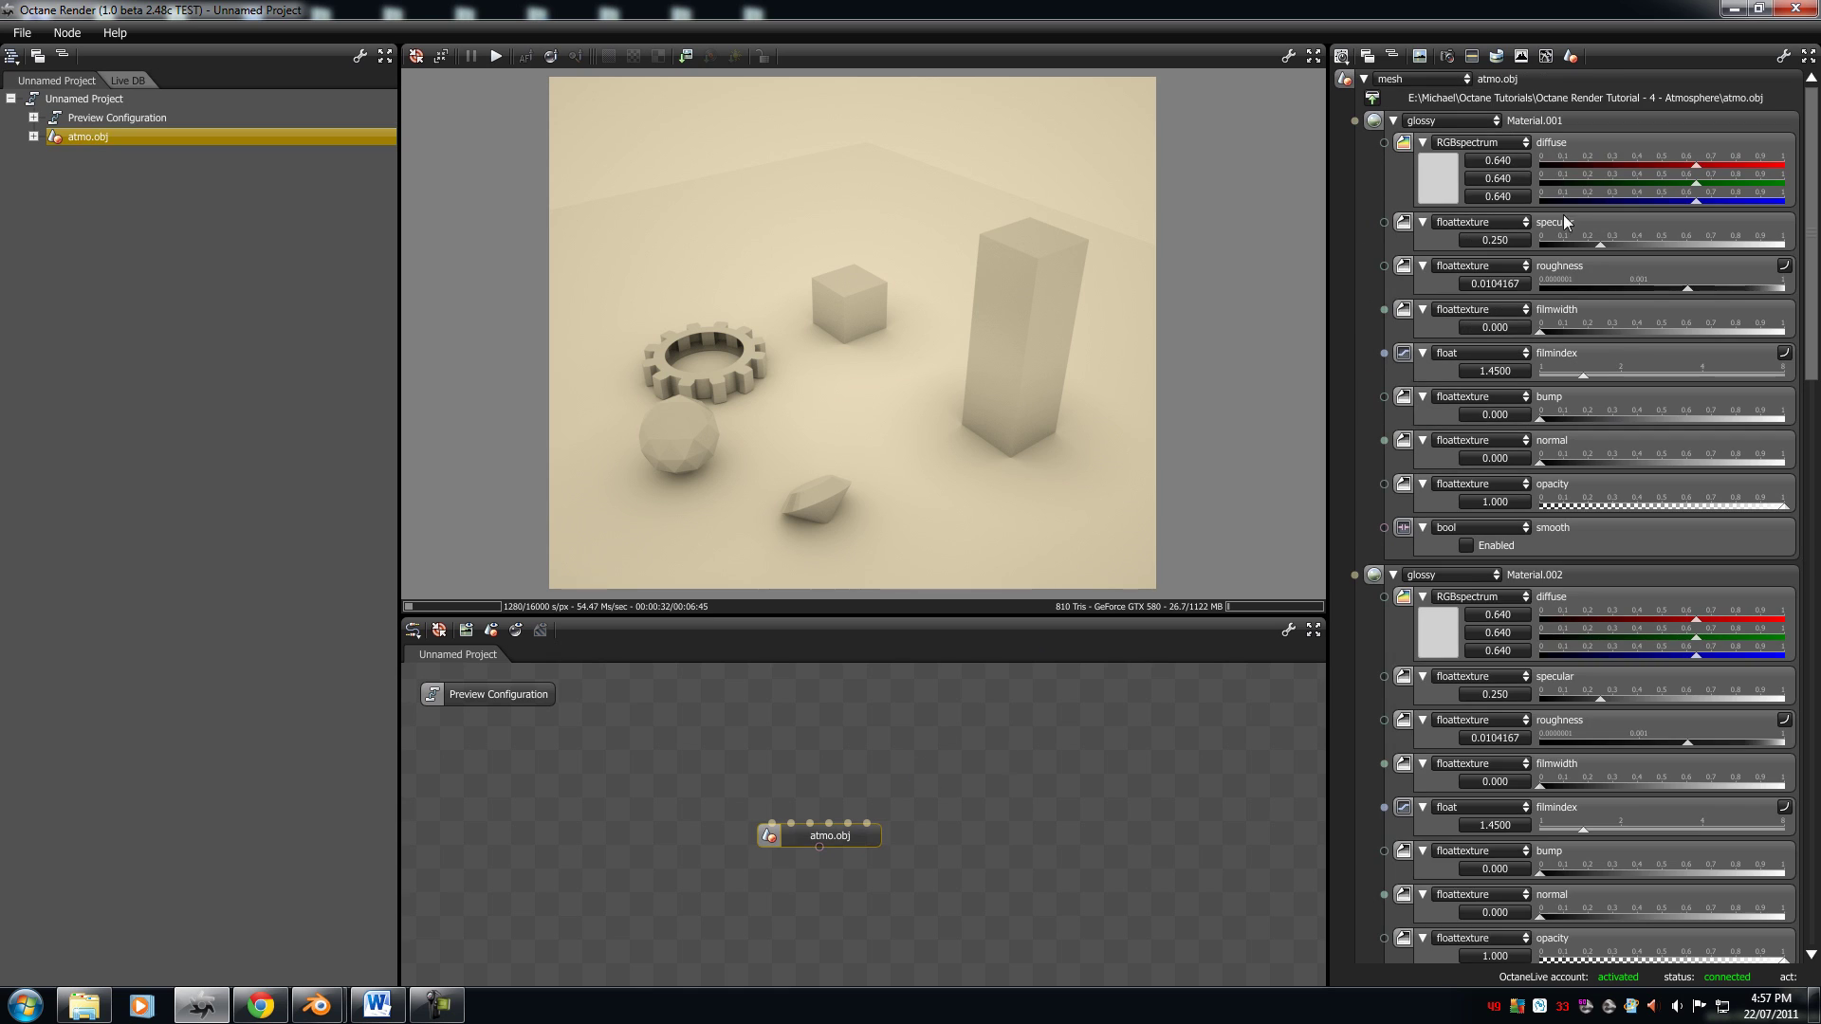
click(1545, 57)
click(1420, 79)
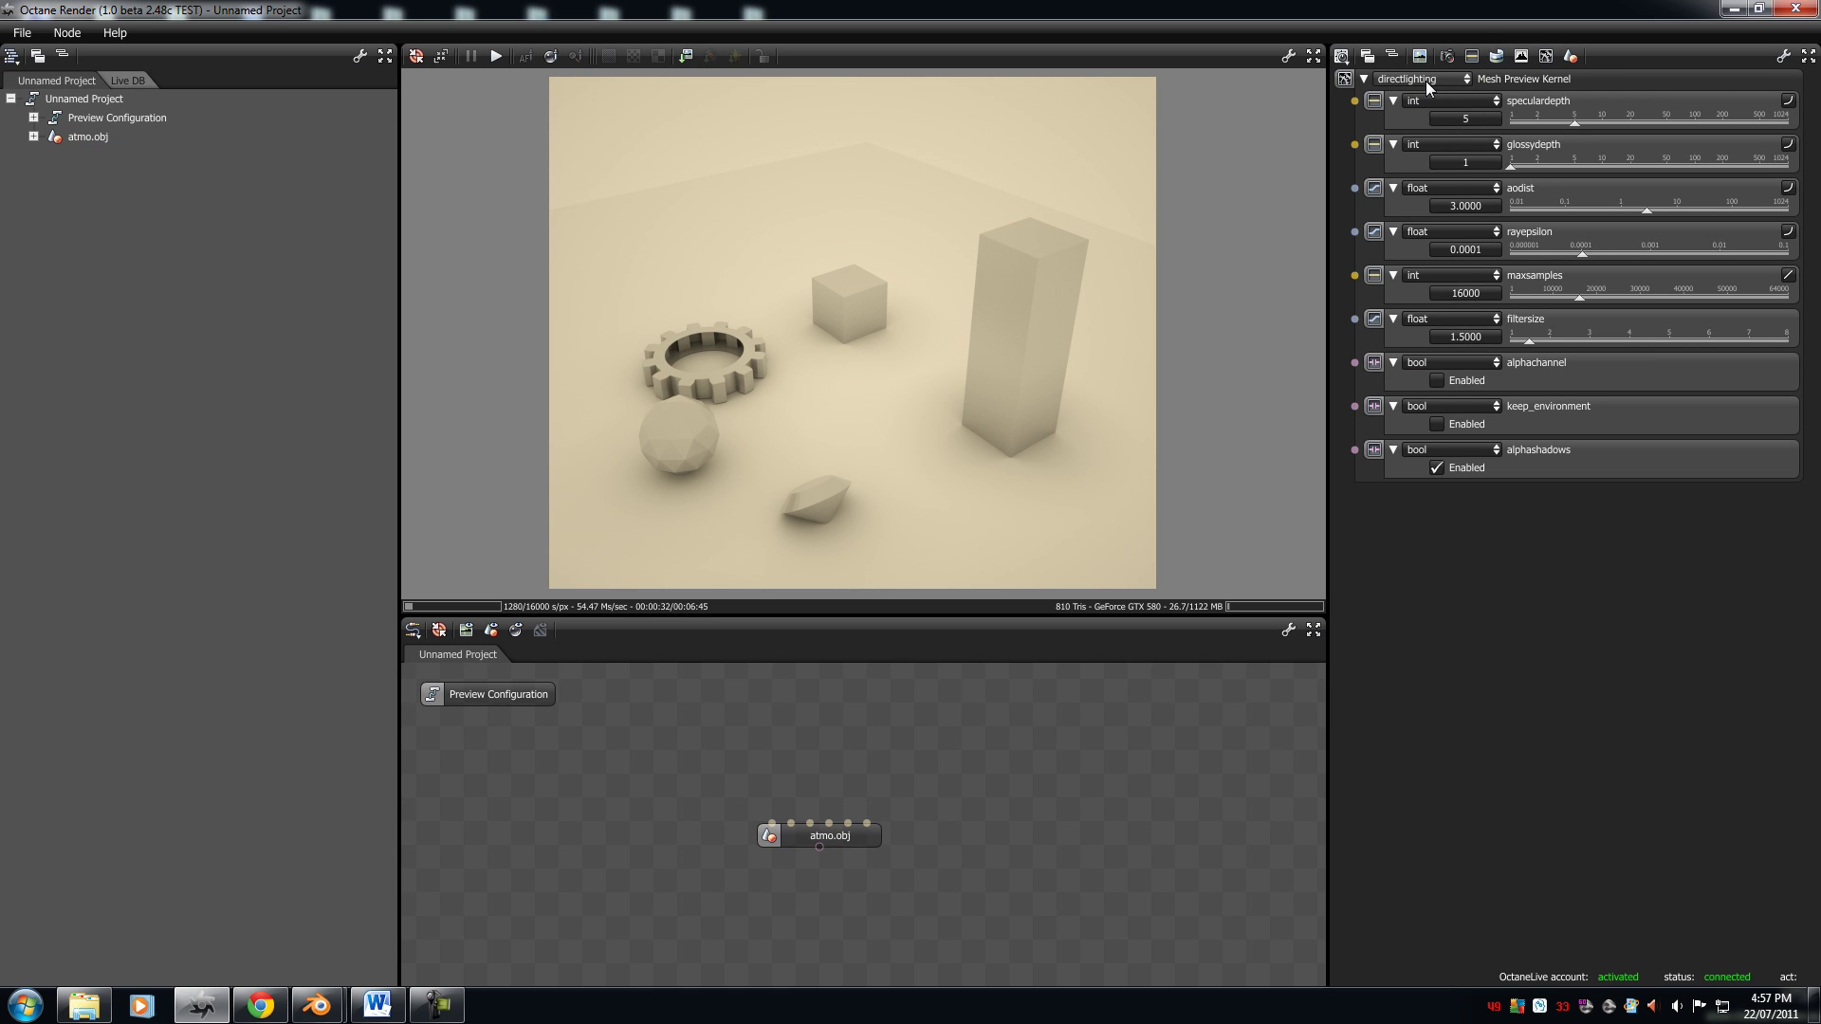
click(1497, 57)
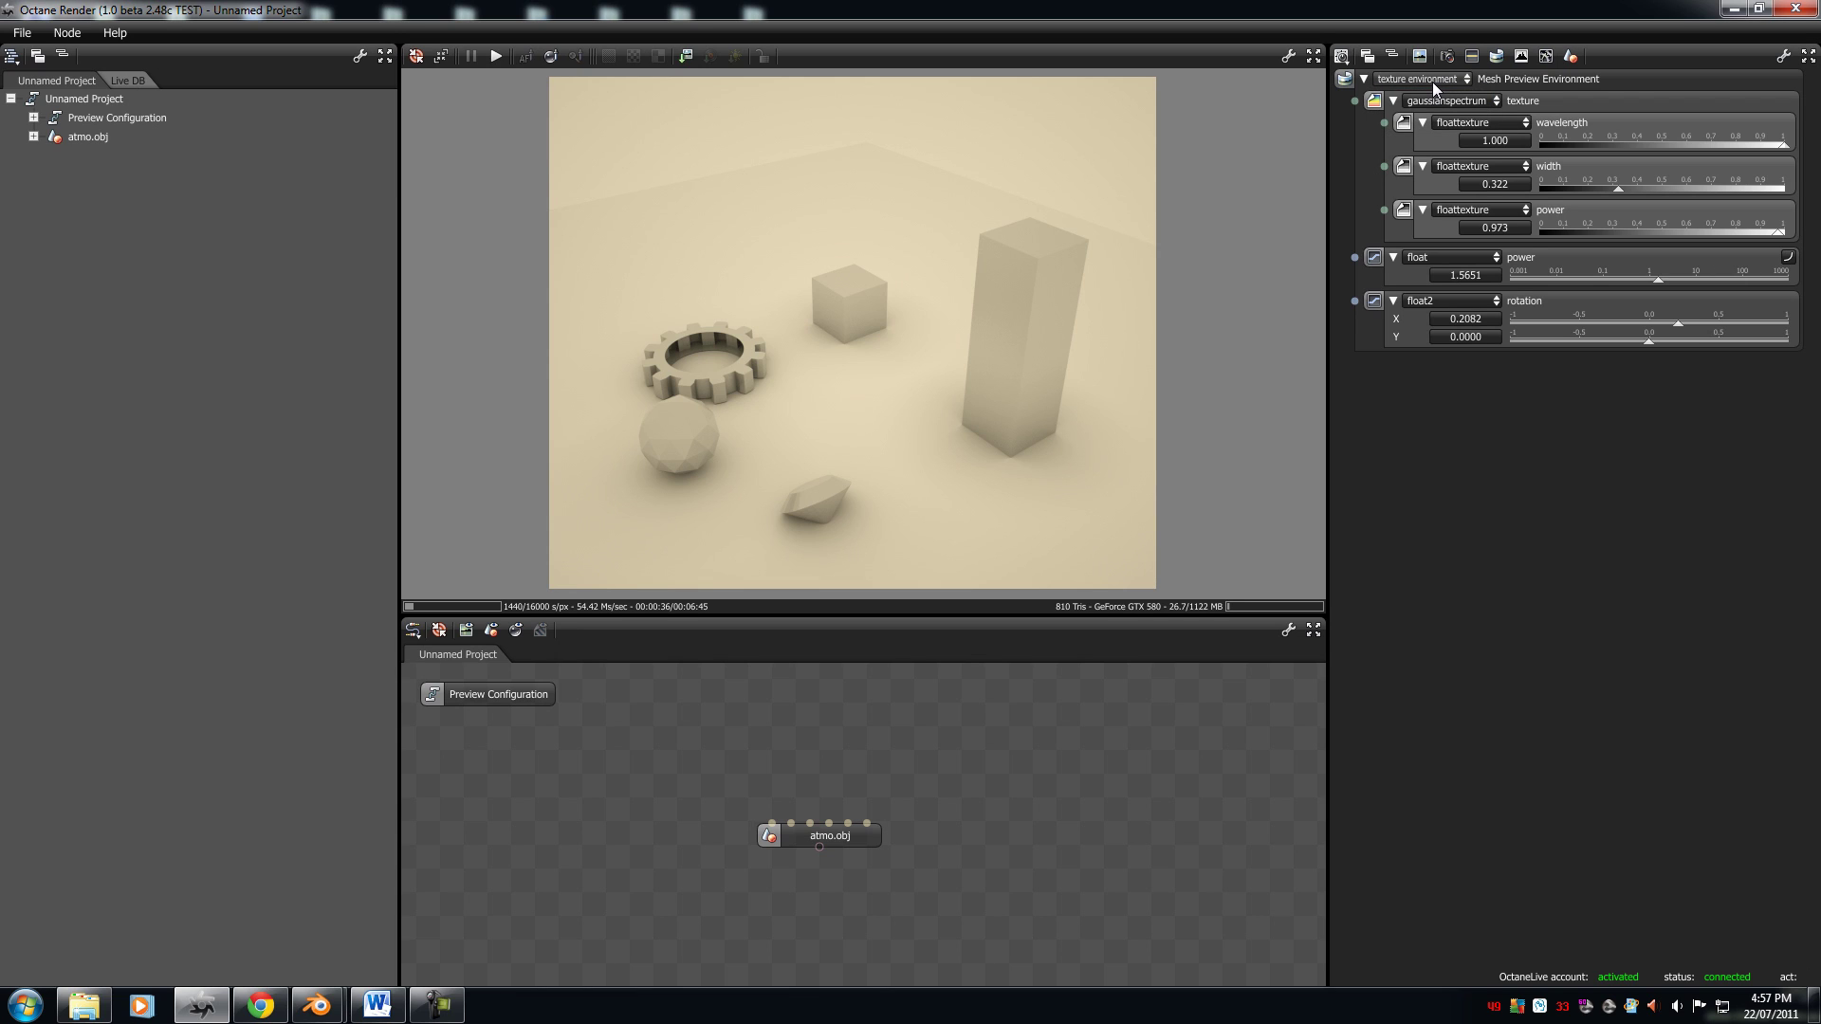
Step: Switch the environment texture to image and load KC_outside_hi.hdr from the Octane Render Tutorial - 4 - Atmosphere folder
key(super+e)
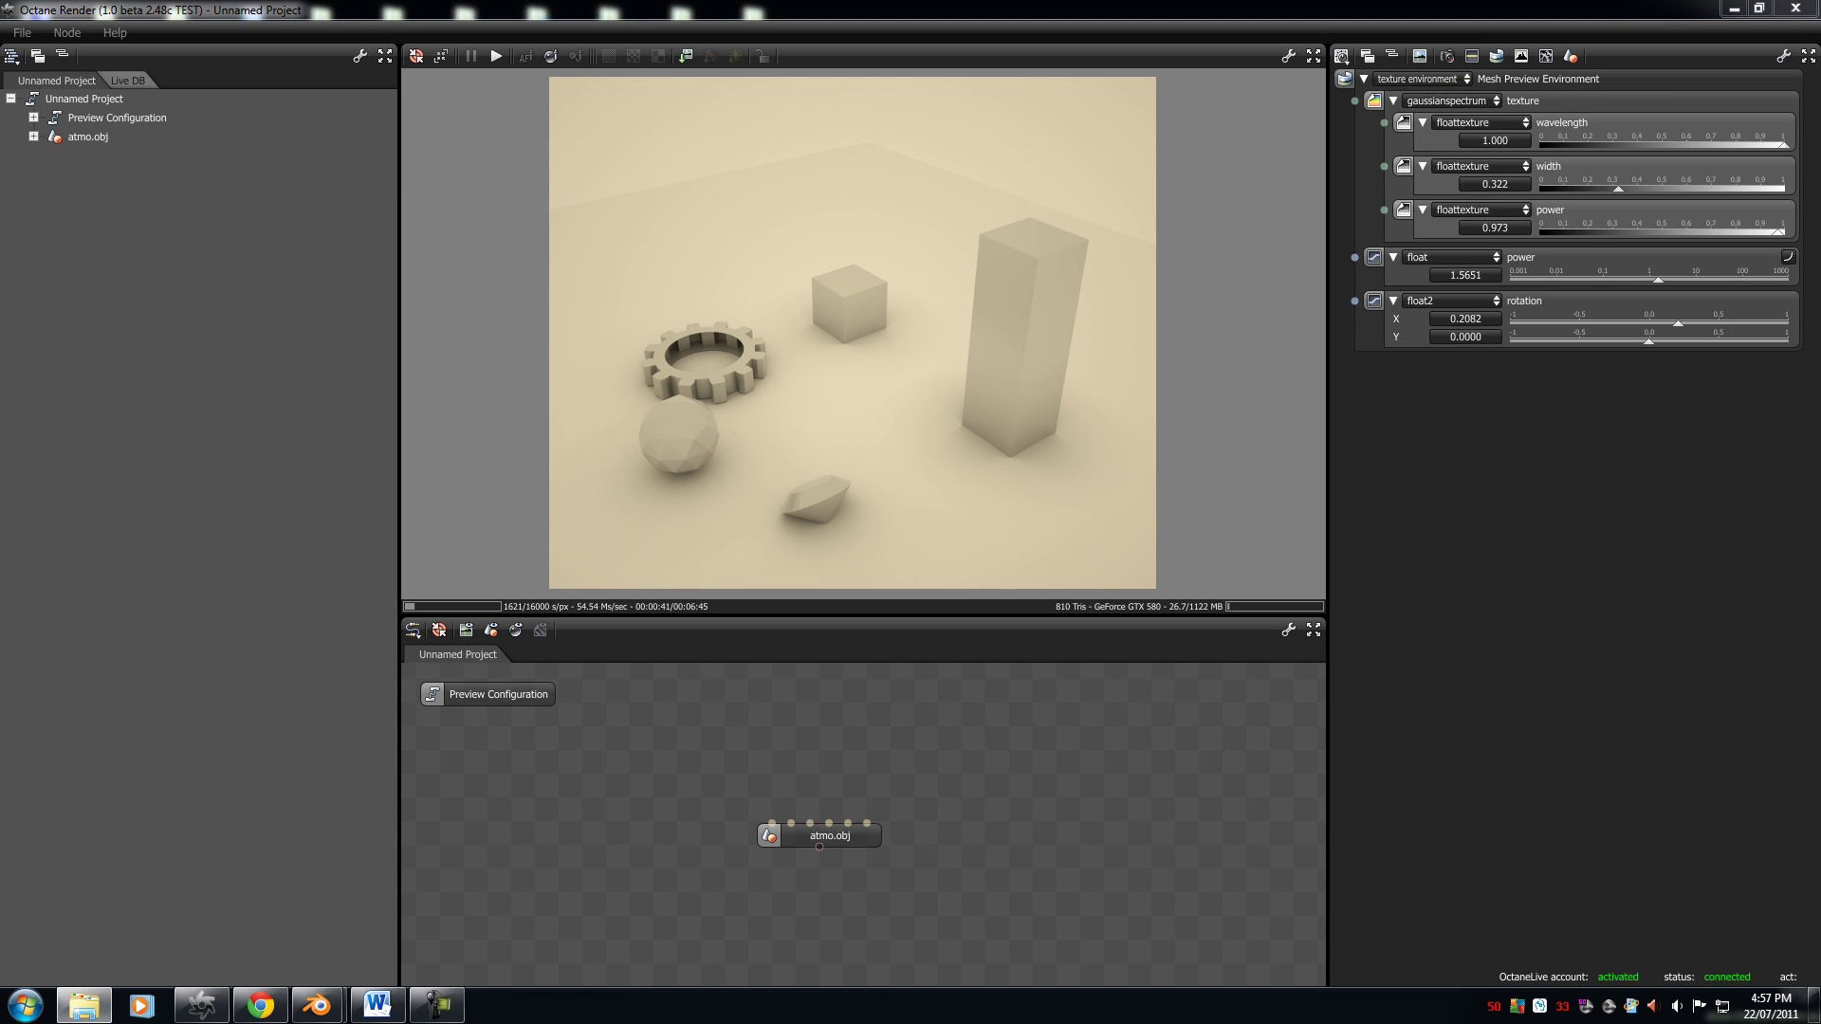
click(1434, 100)
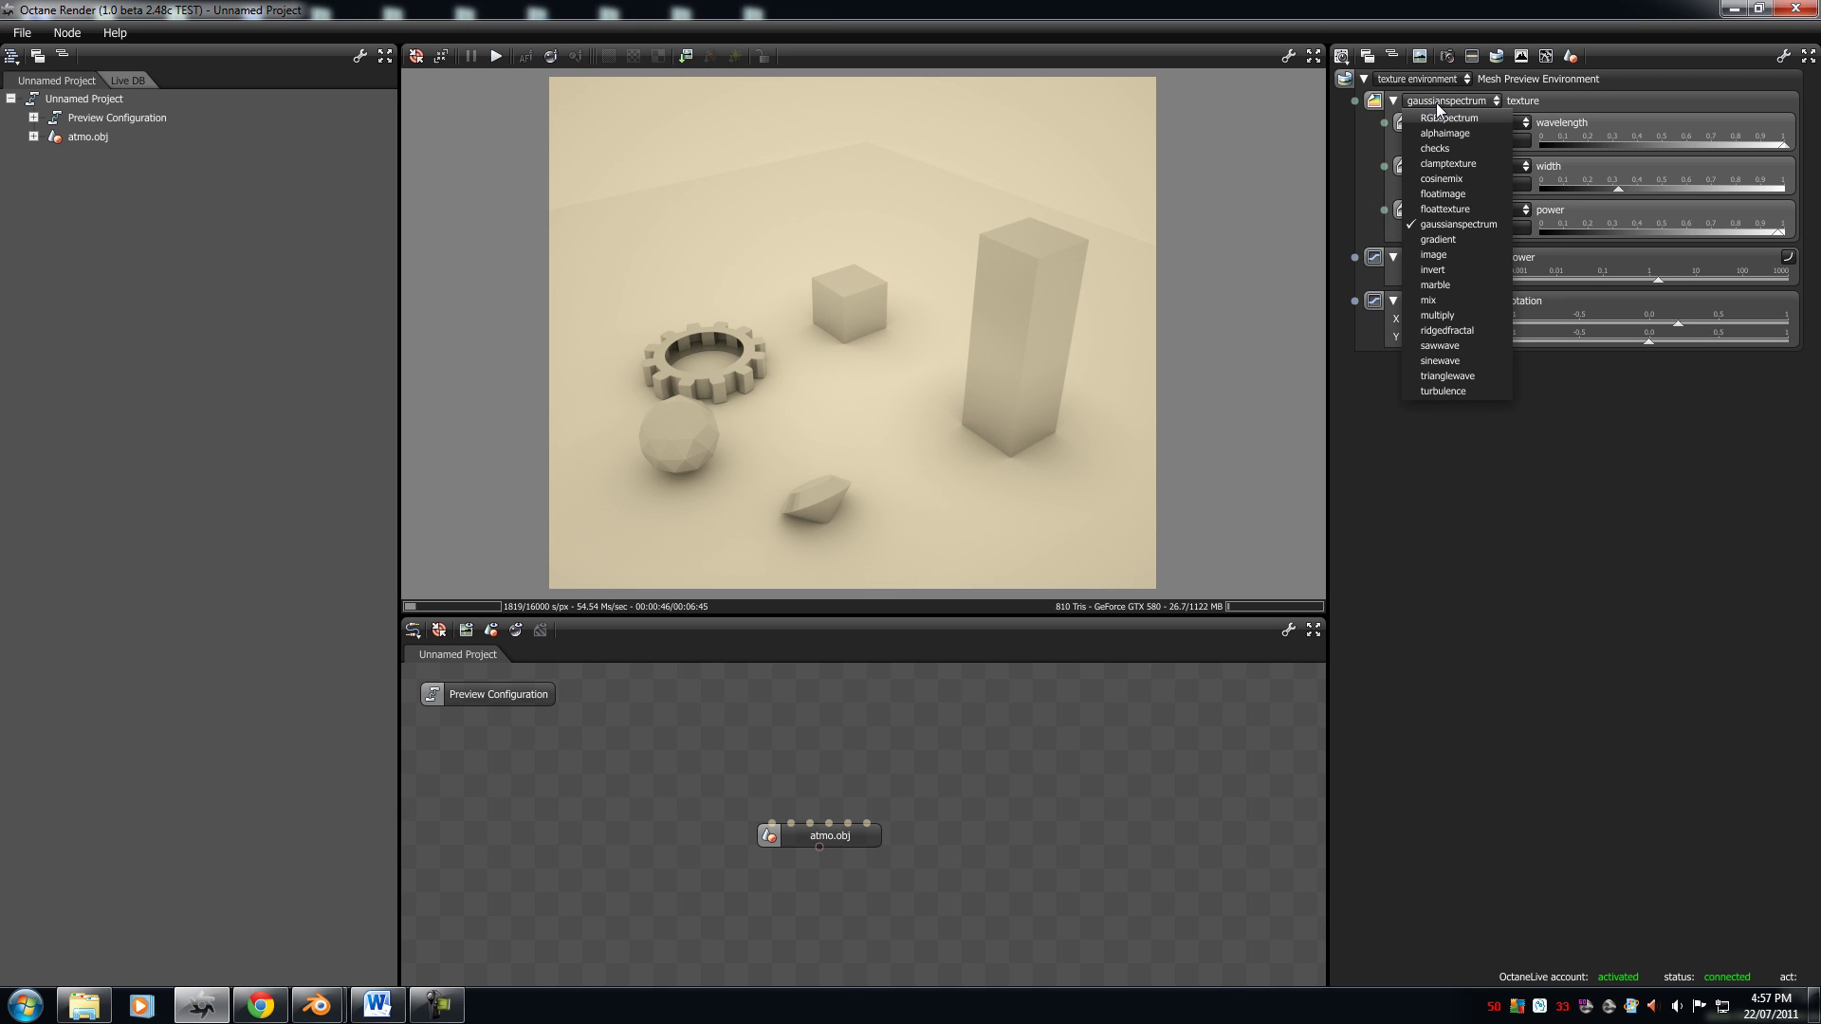
click(1454, 254)
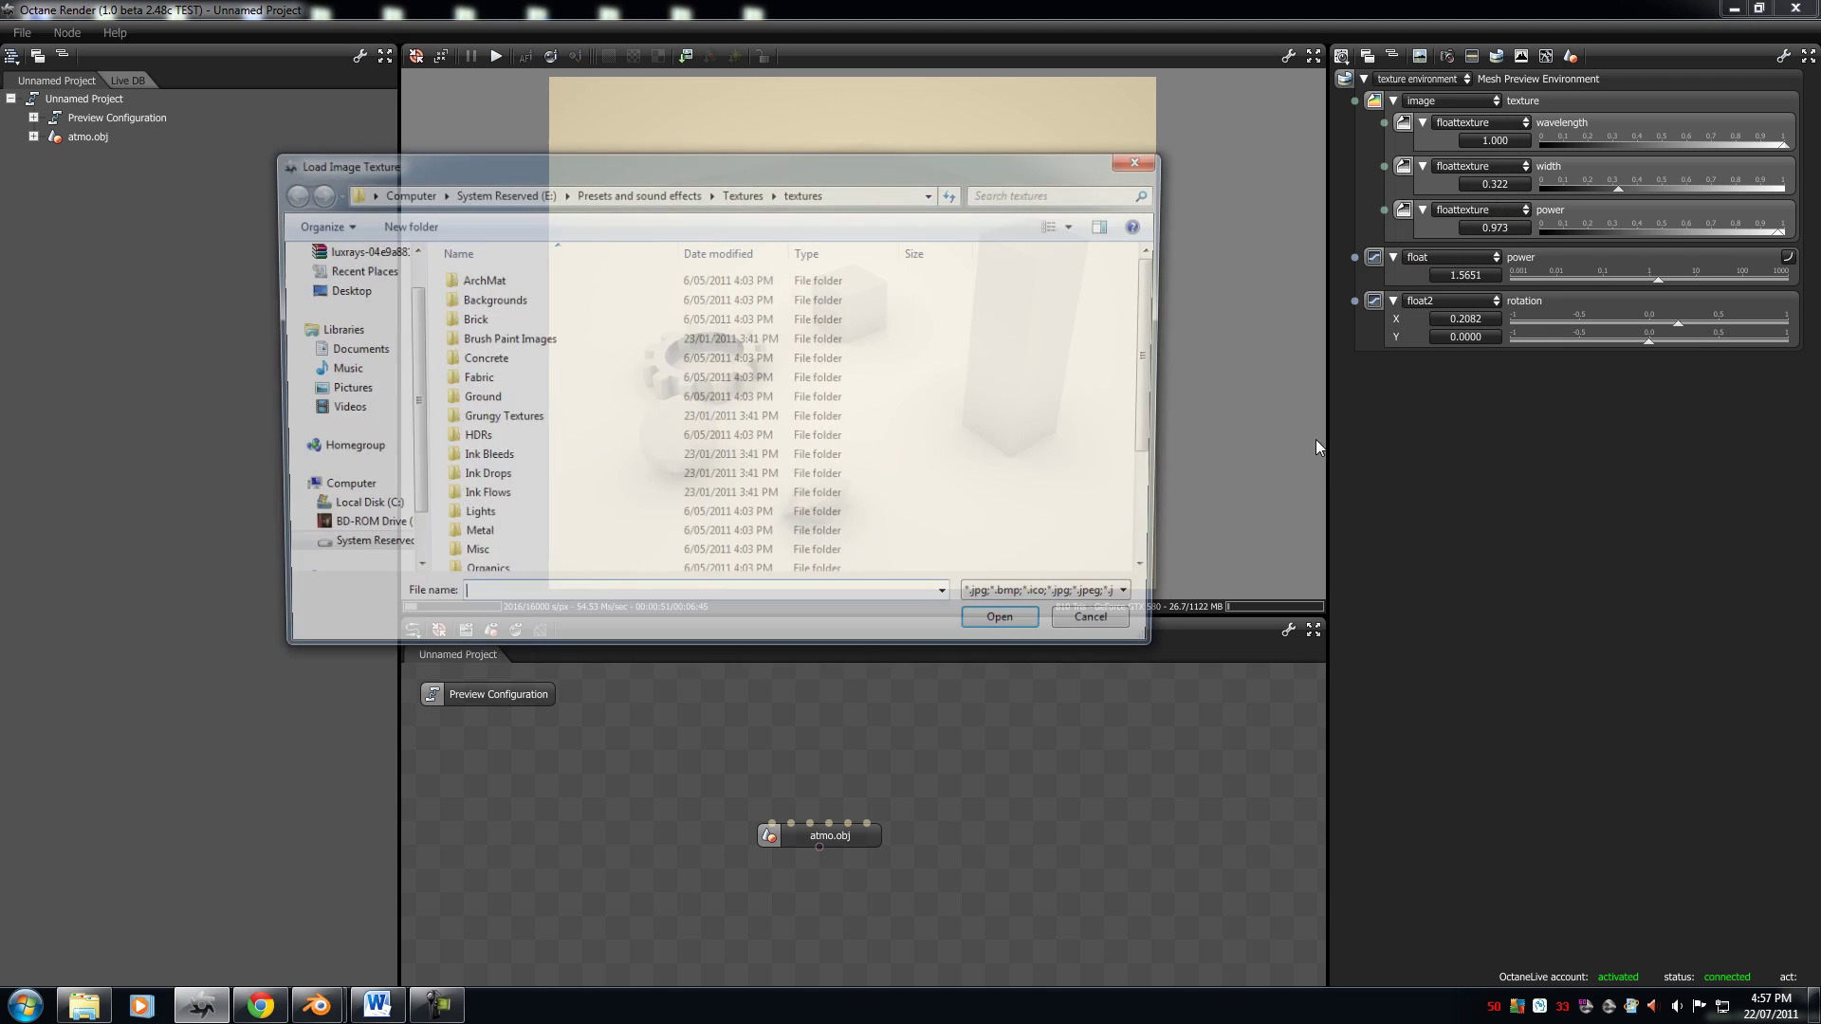
click(340, 289)
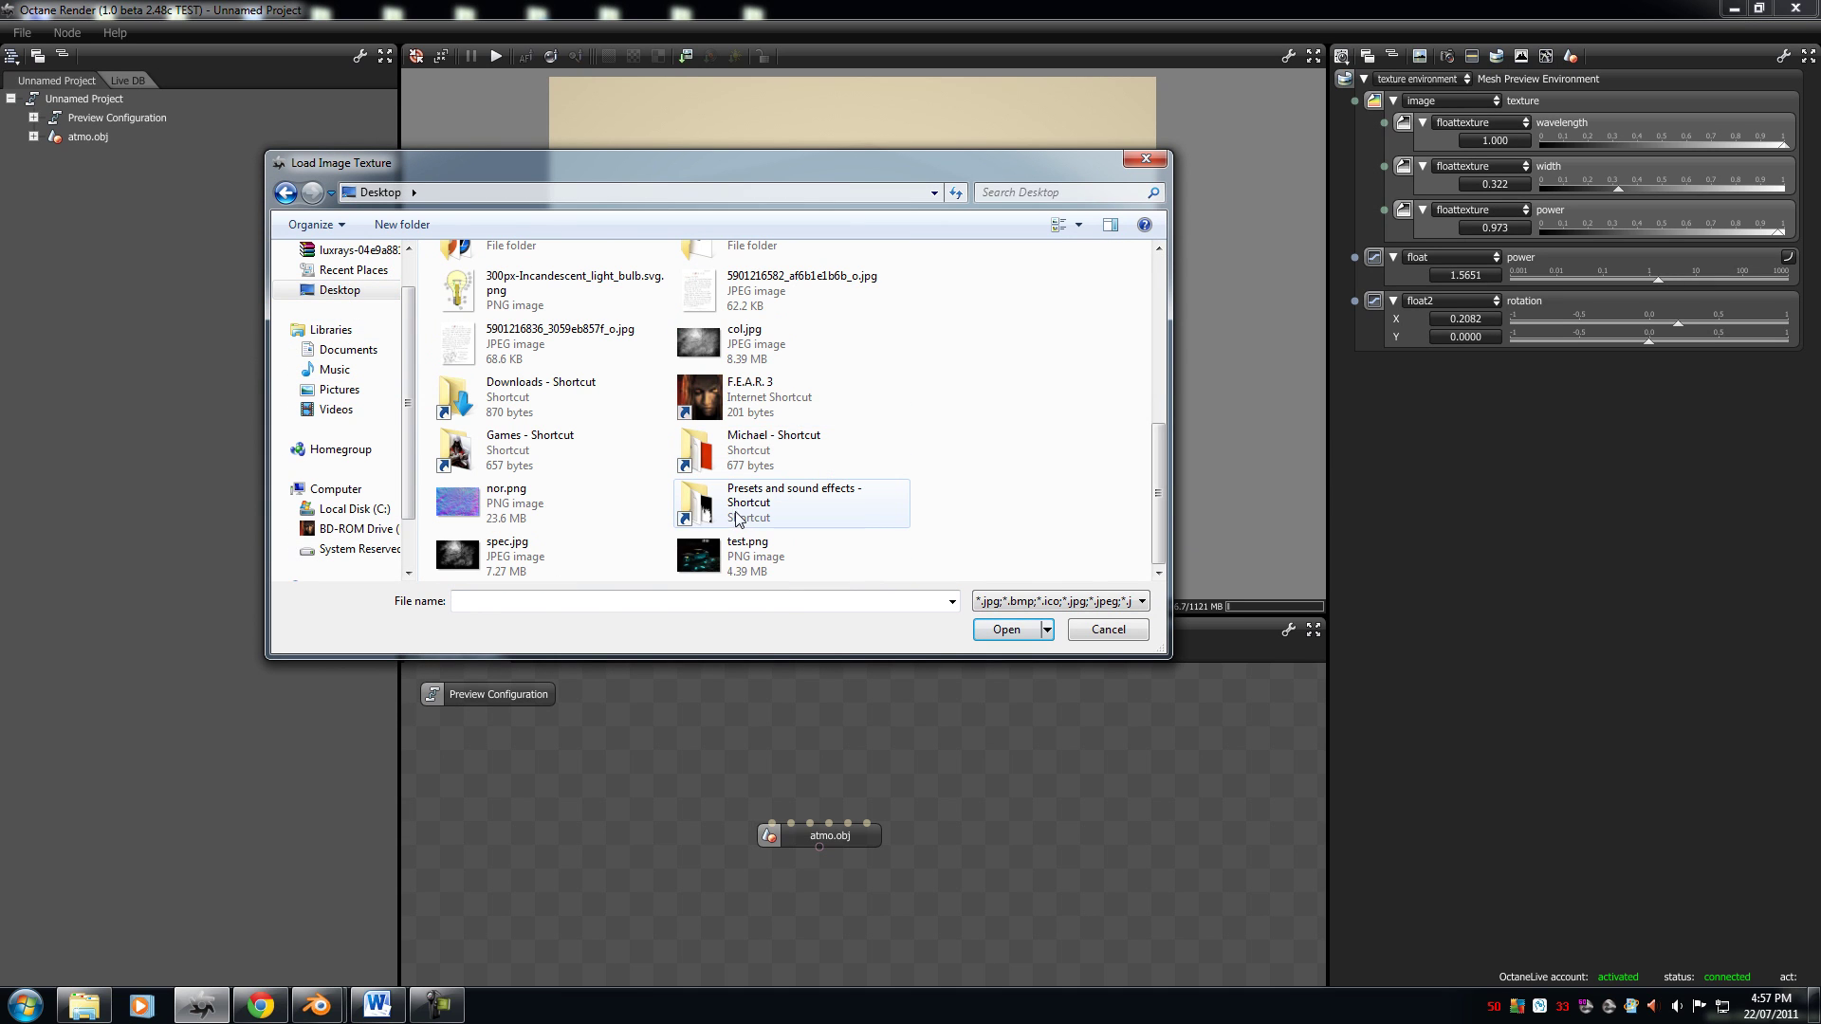
double_click(754, 453)
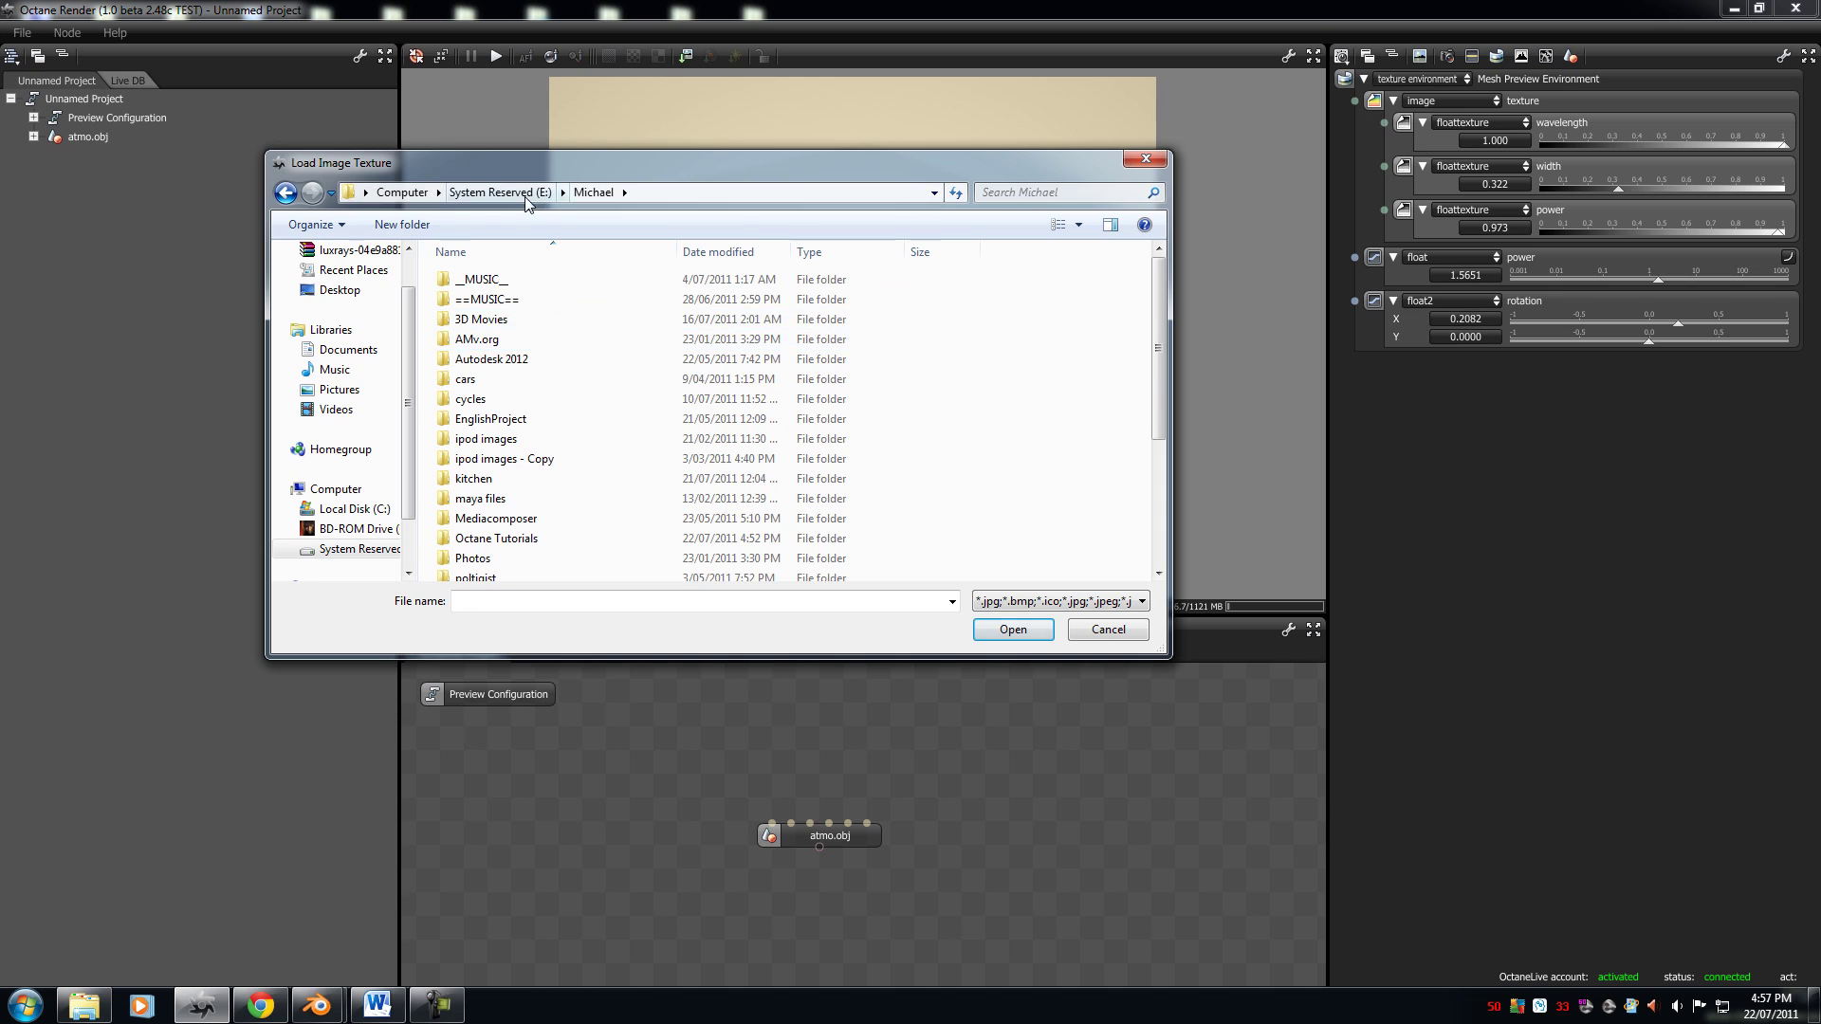
scroll(512, 531, down, 2)
double_click(520, 429)
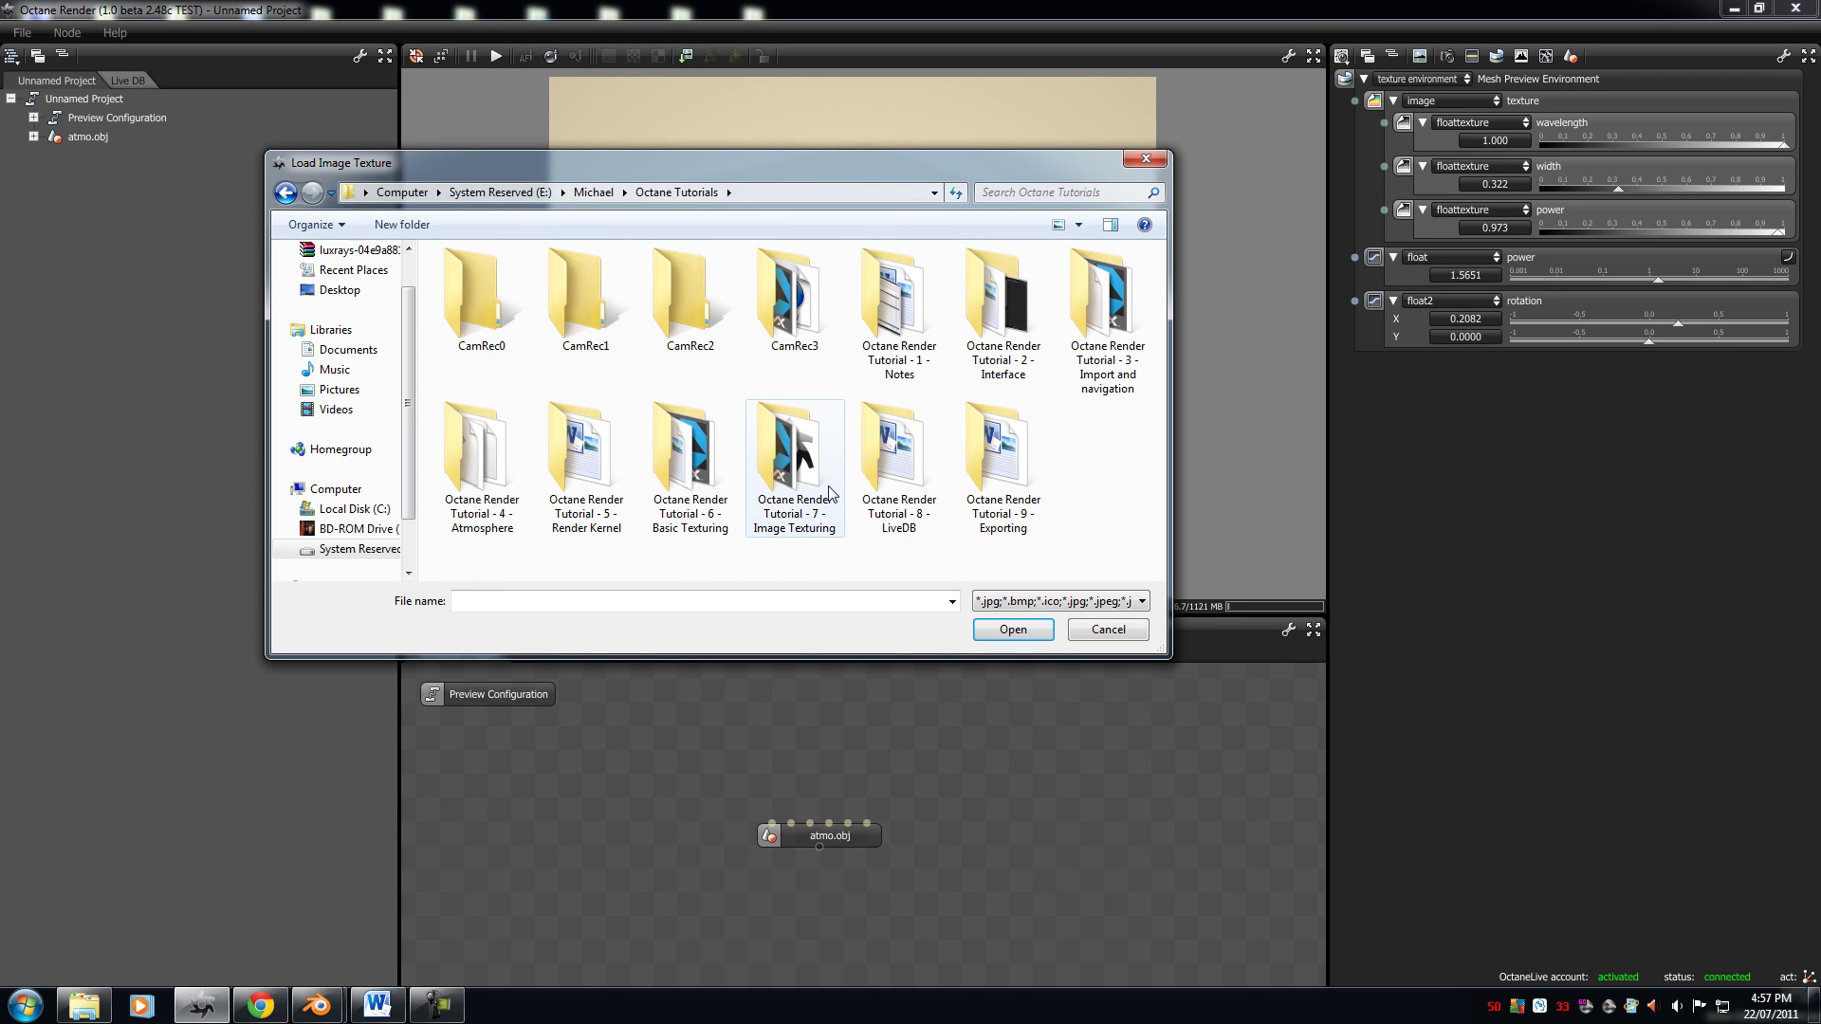
double_click(454, 440)
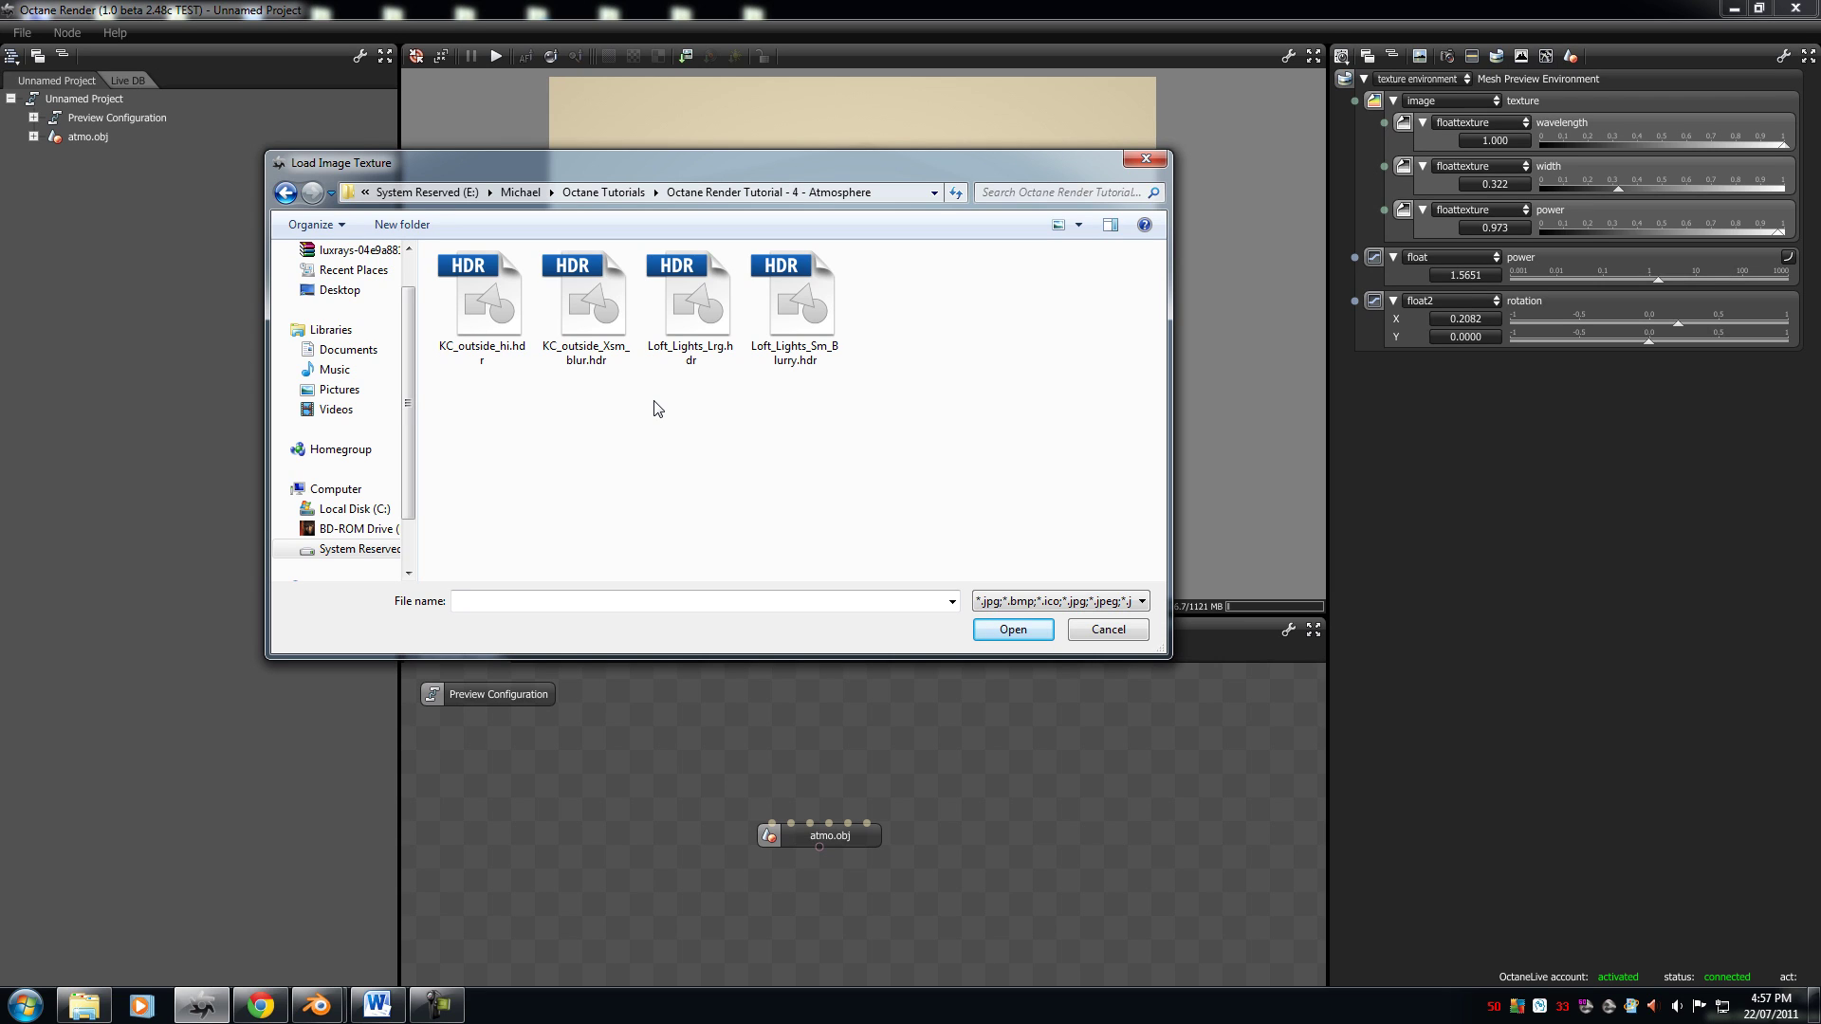
click(479, 349)
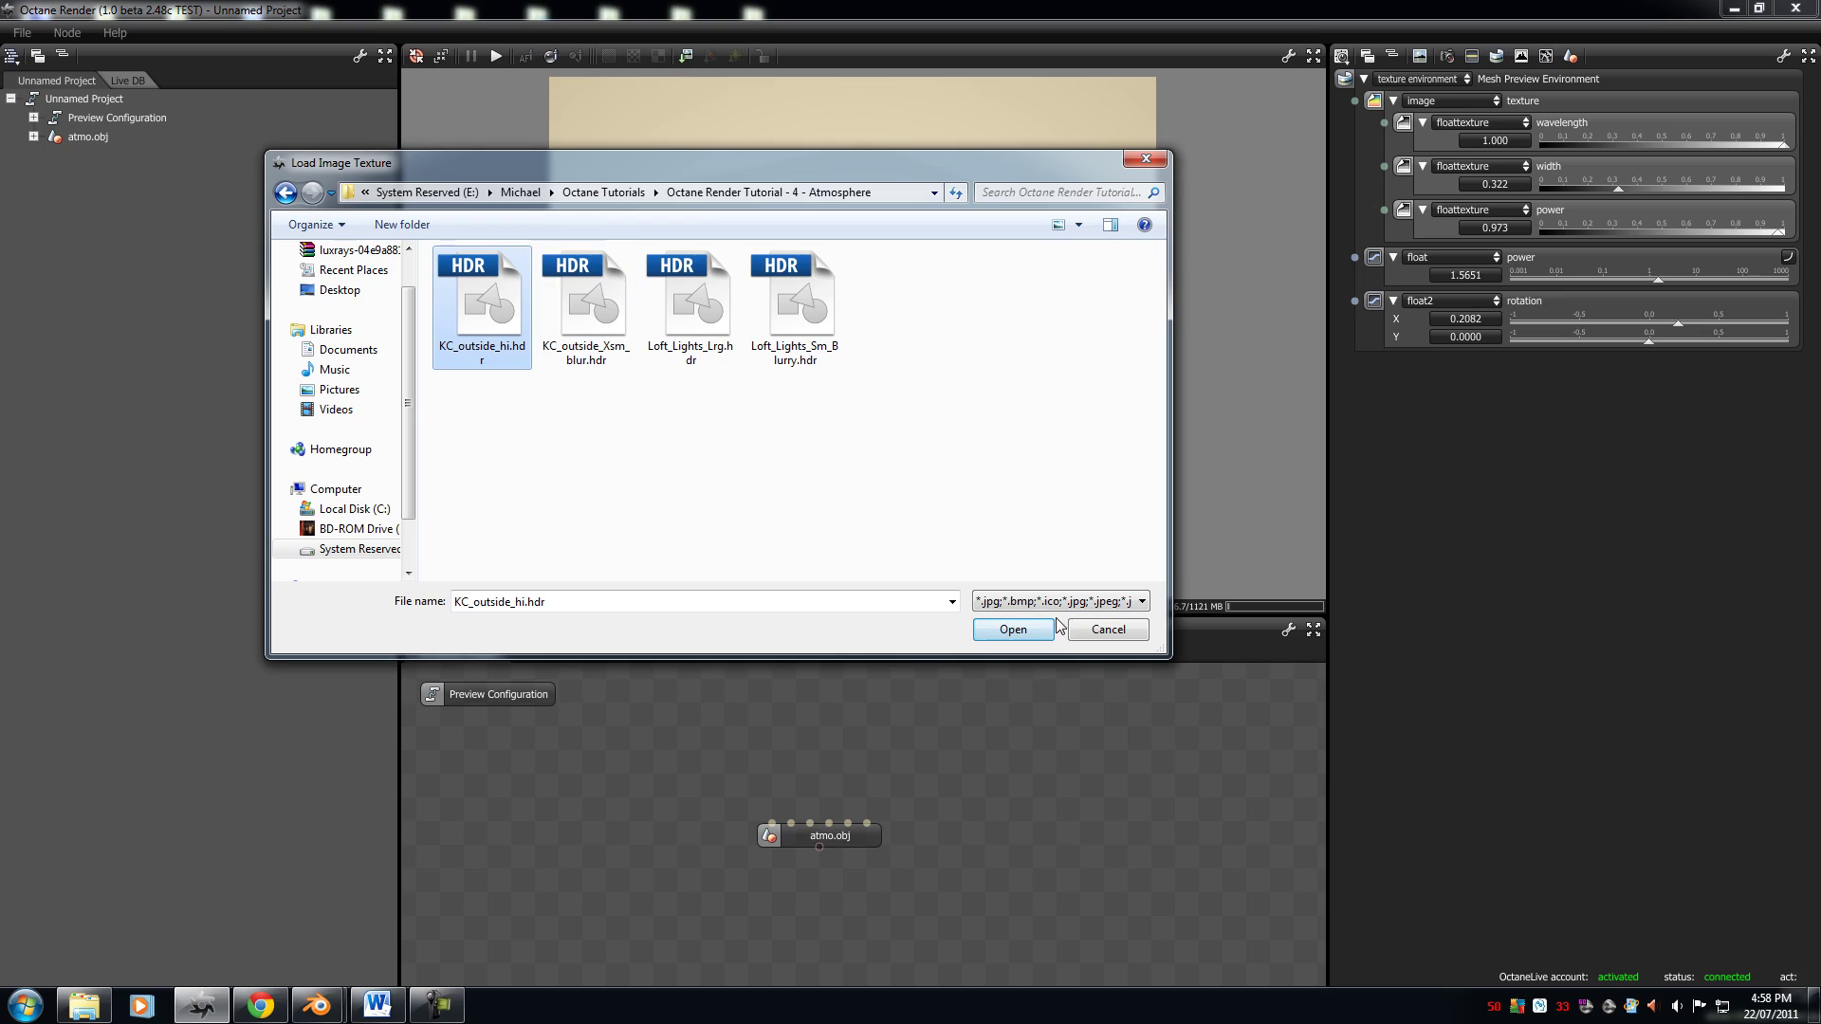
click(1022, 628)
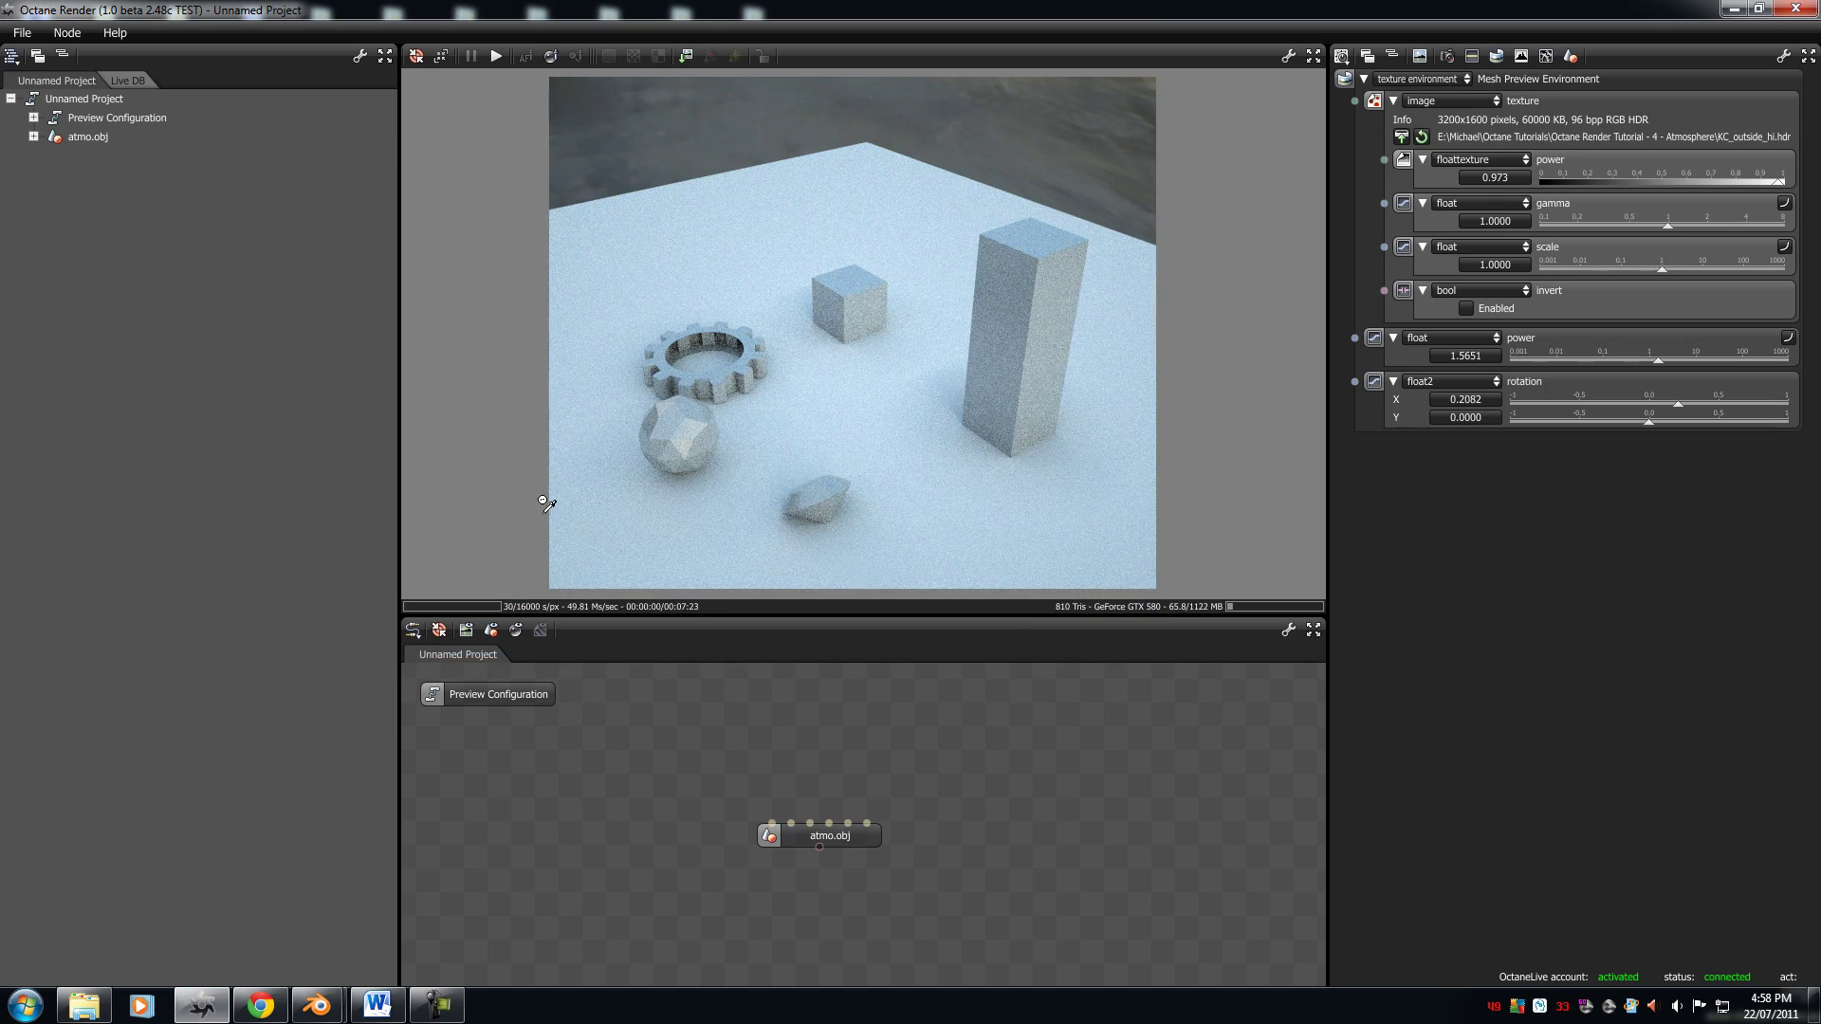
Step: Try the environment image's scale at about 4.99 and 1.62, and set it to about 2.01
drag(842, 357, 884, 272)
scroll(890, 323, down, 8)
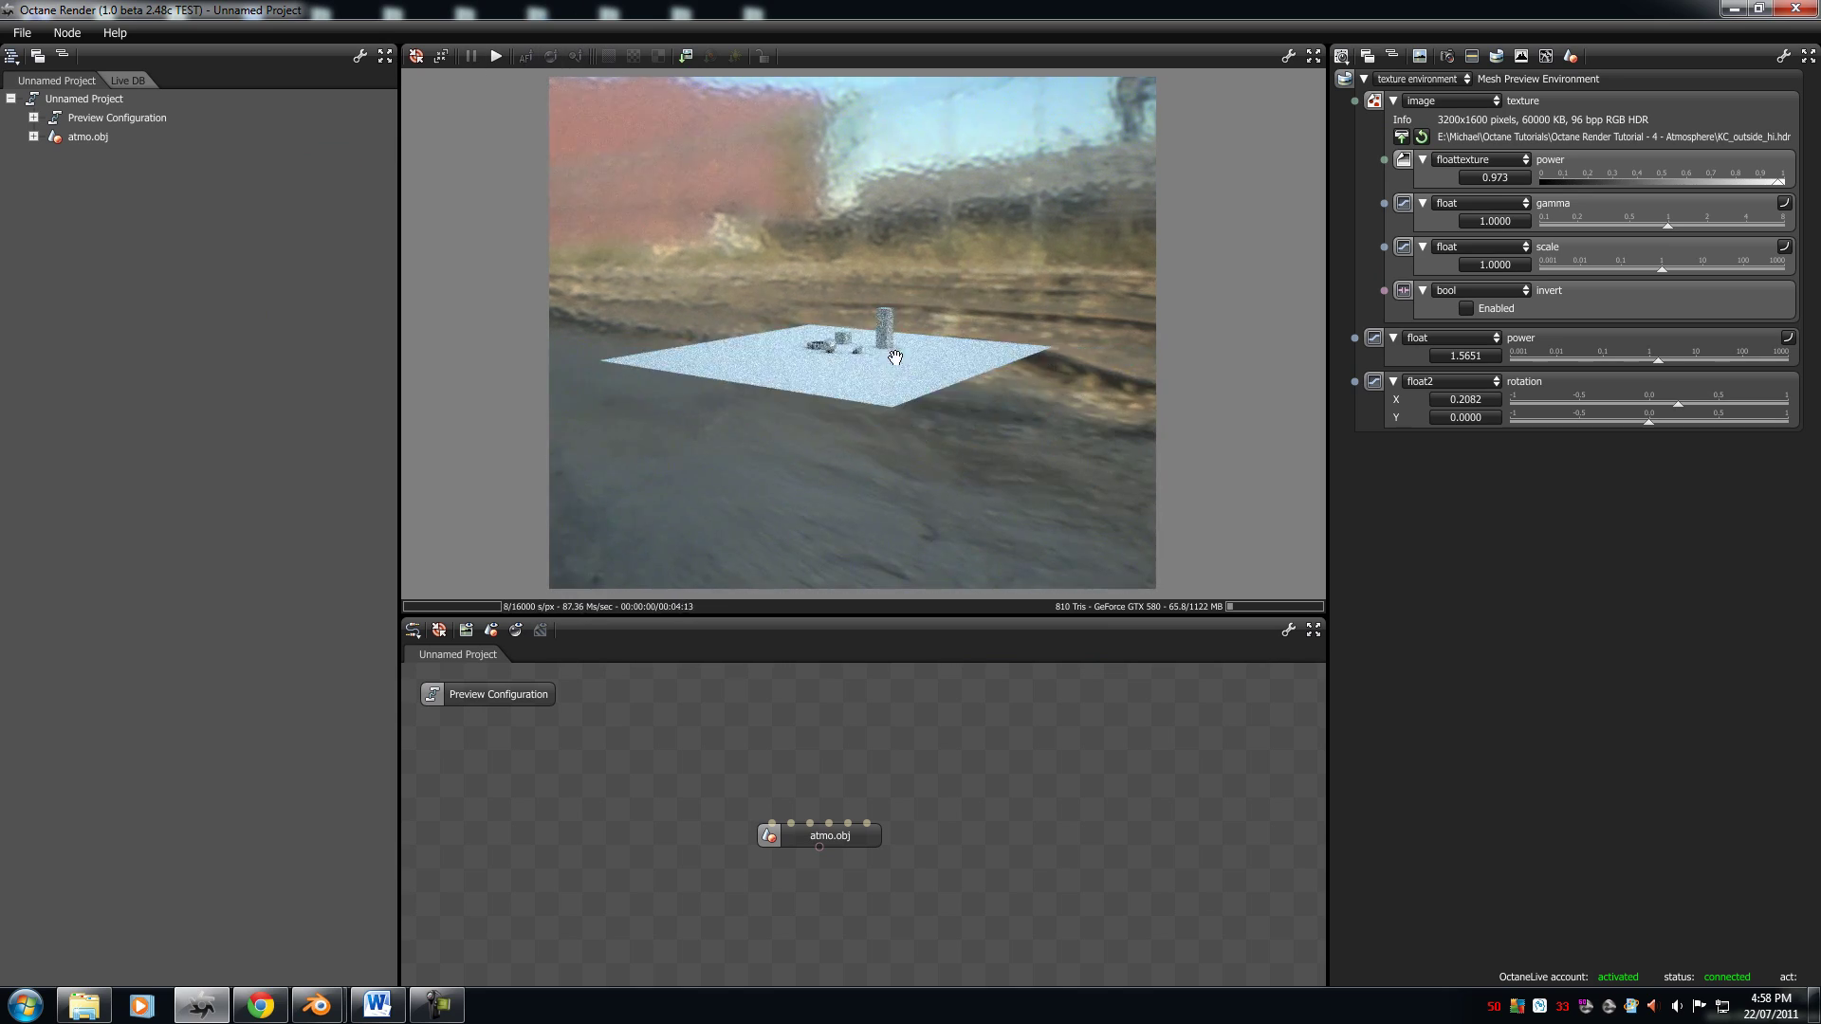
drag(896, 357, 1279, 351)
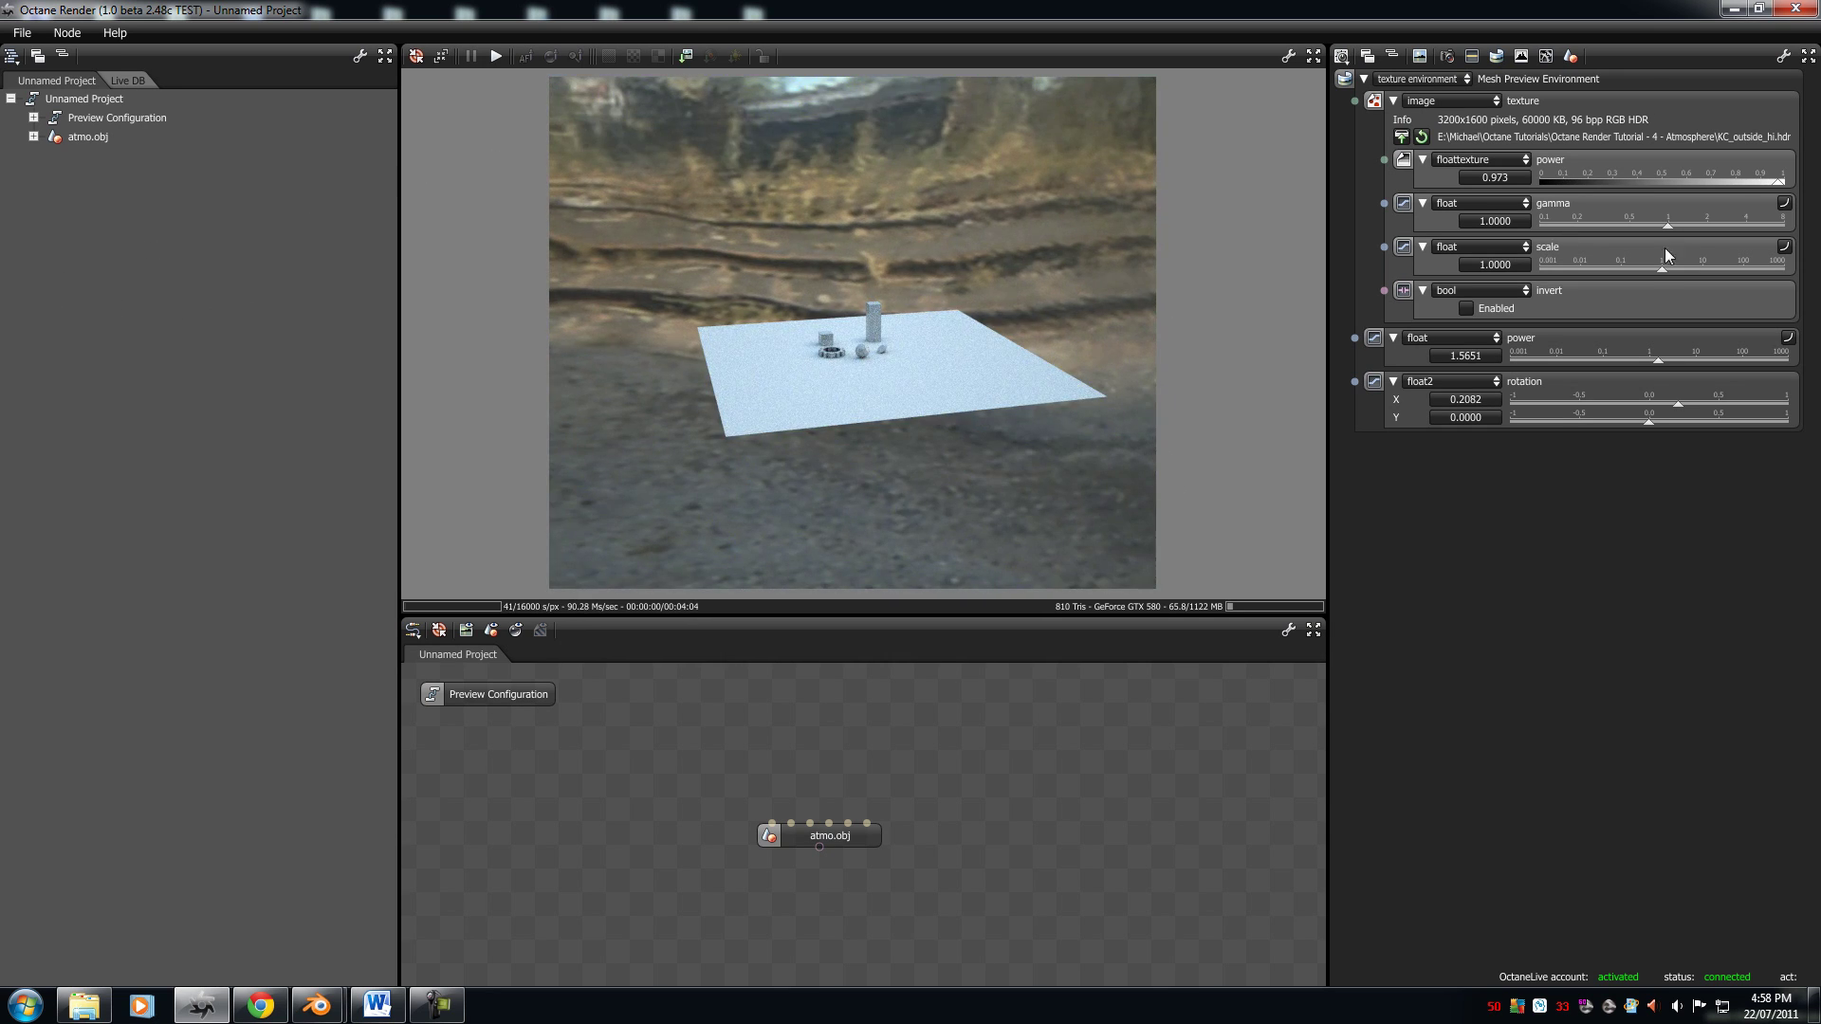
mouse_move(1653, 269)
mouse_down()
mouse_move(1703, 258)
mouse_move(1689, 268)
mouse_up()
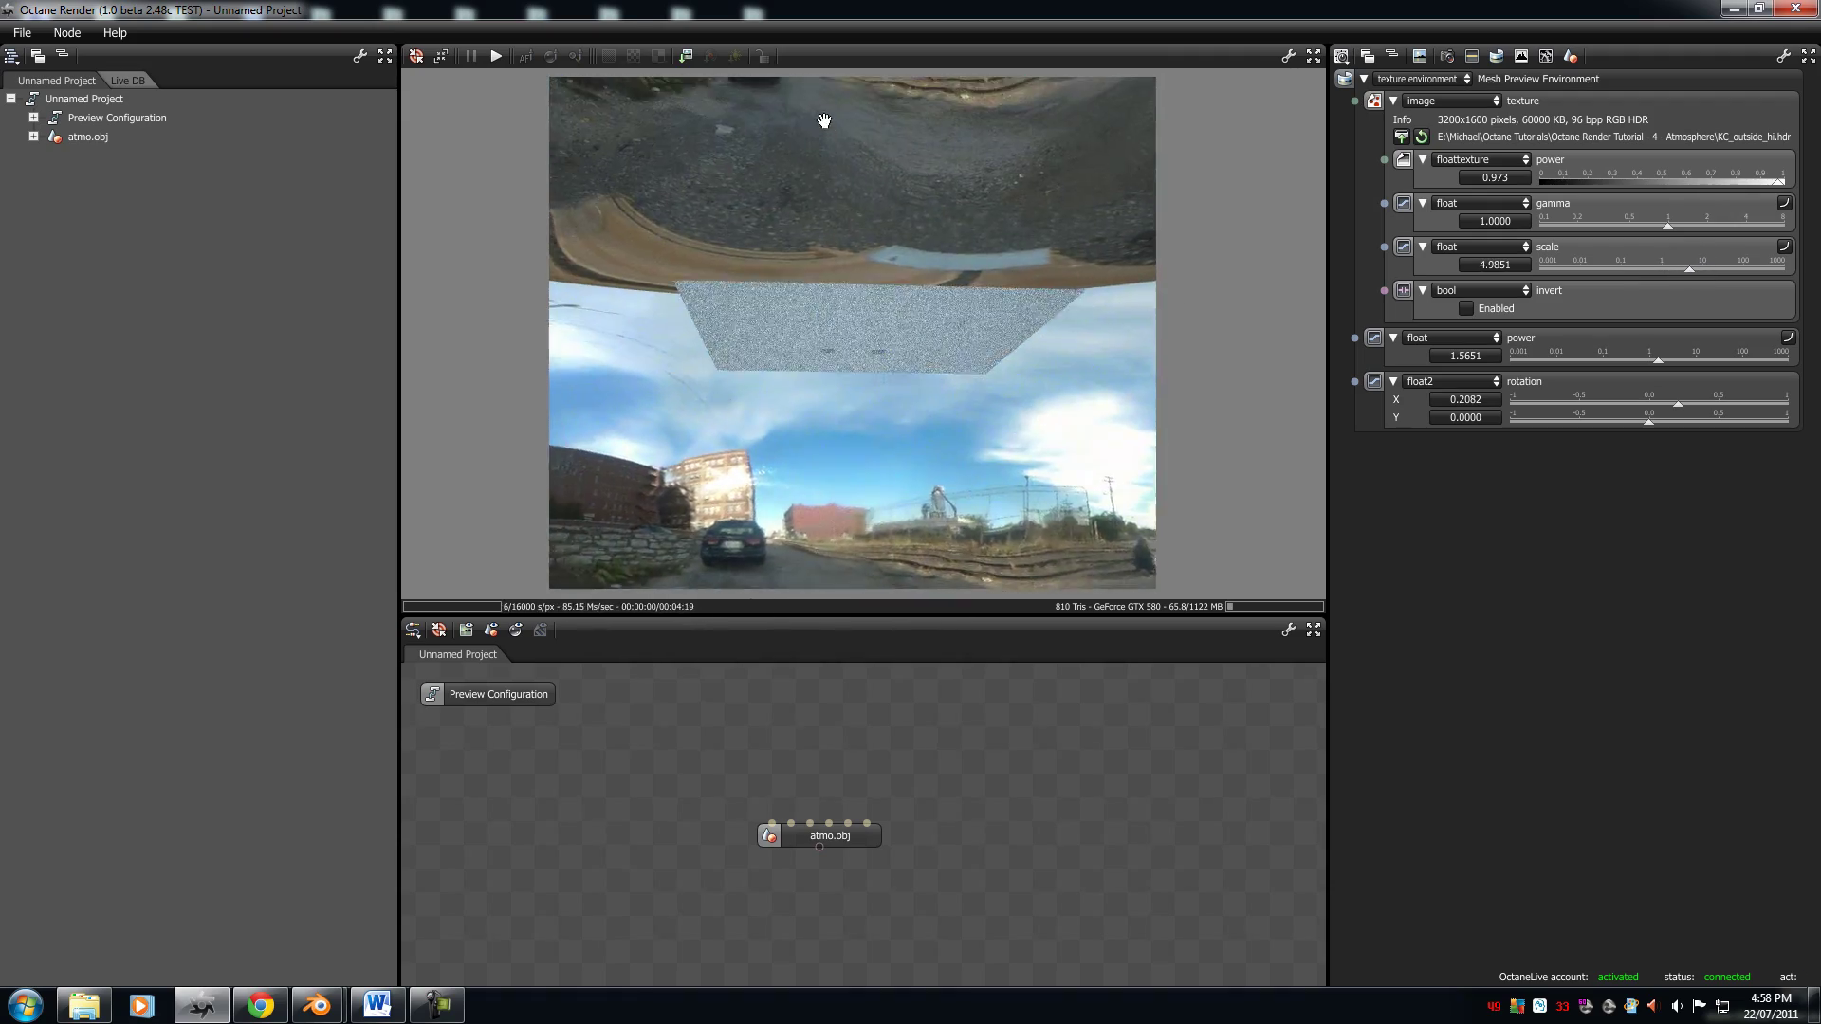
drag(1690, 267, 1670, 274)
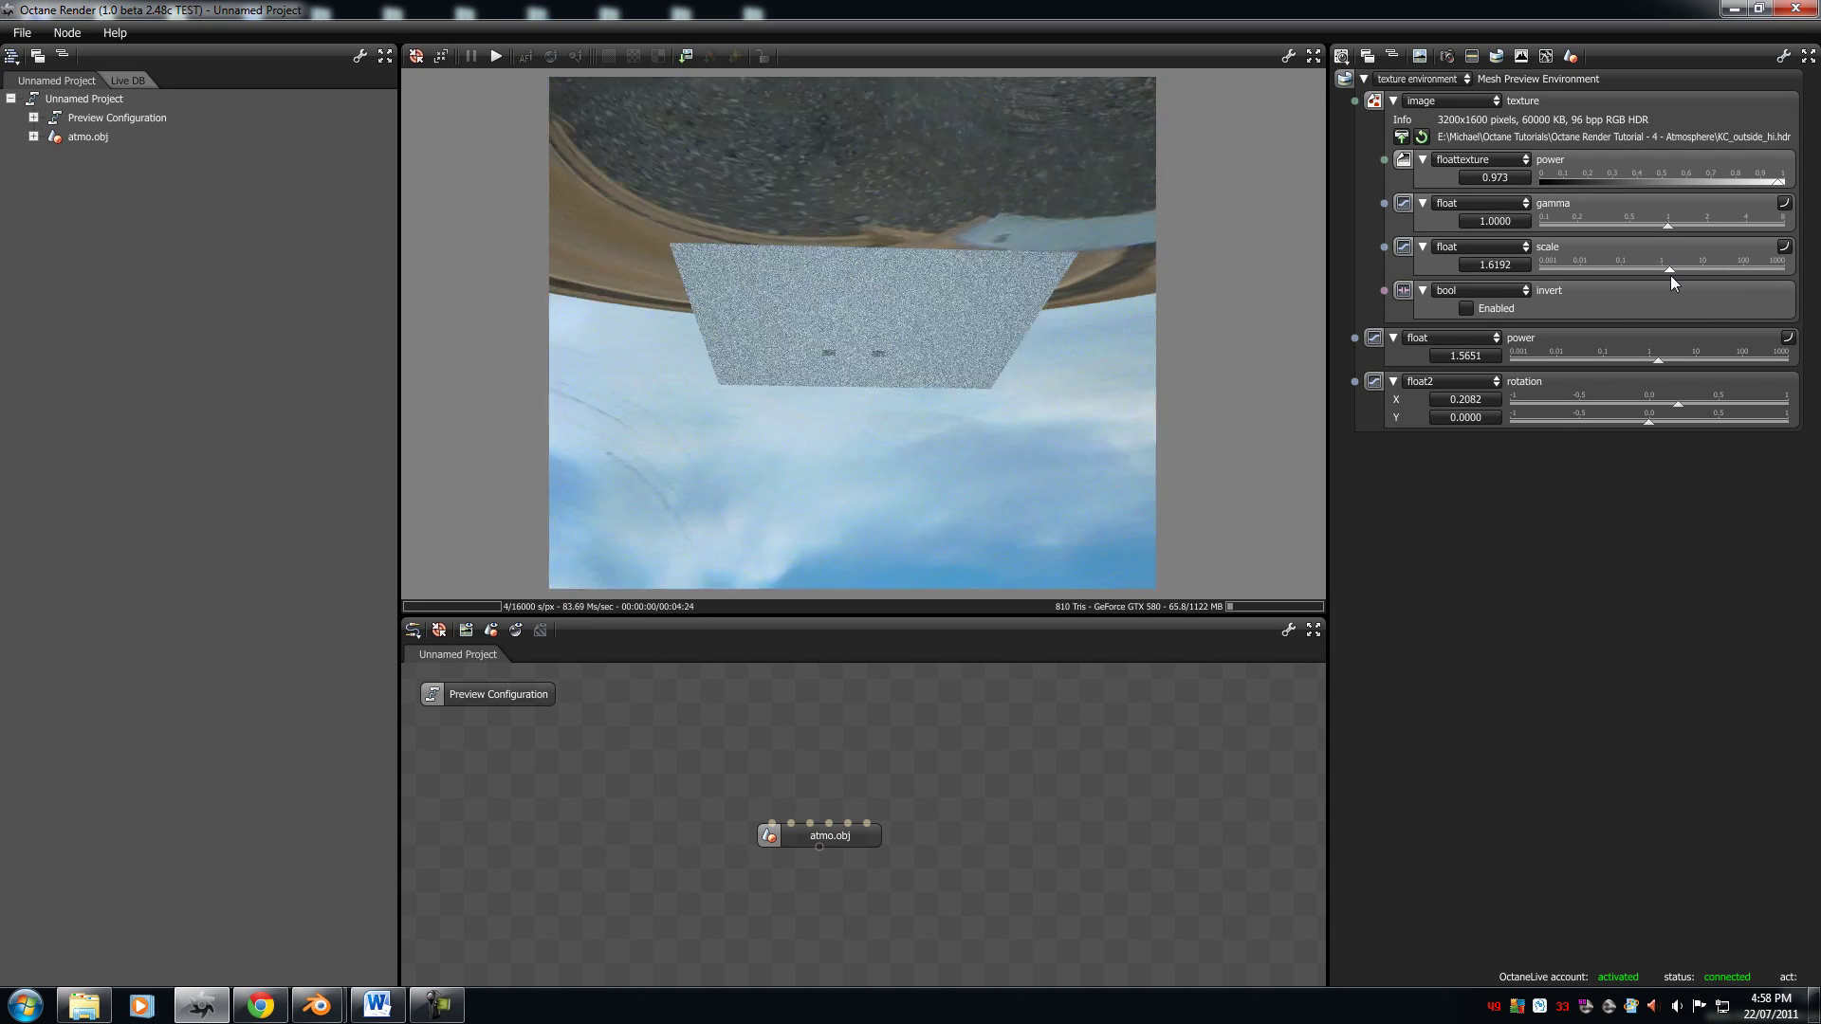
drag(817, 334, 804, 417)
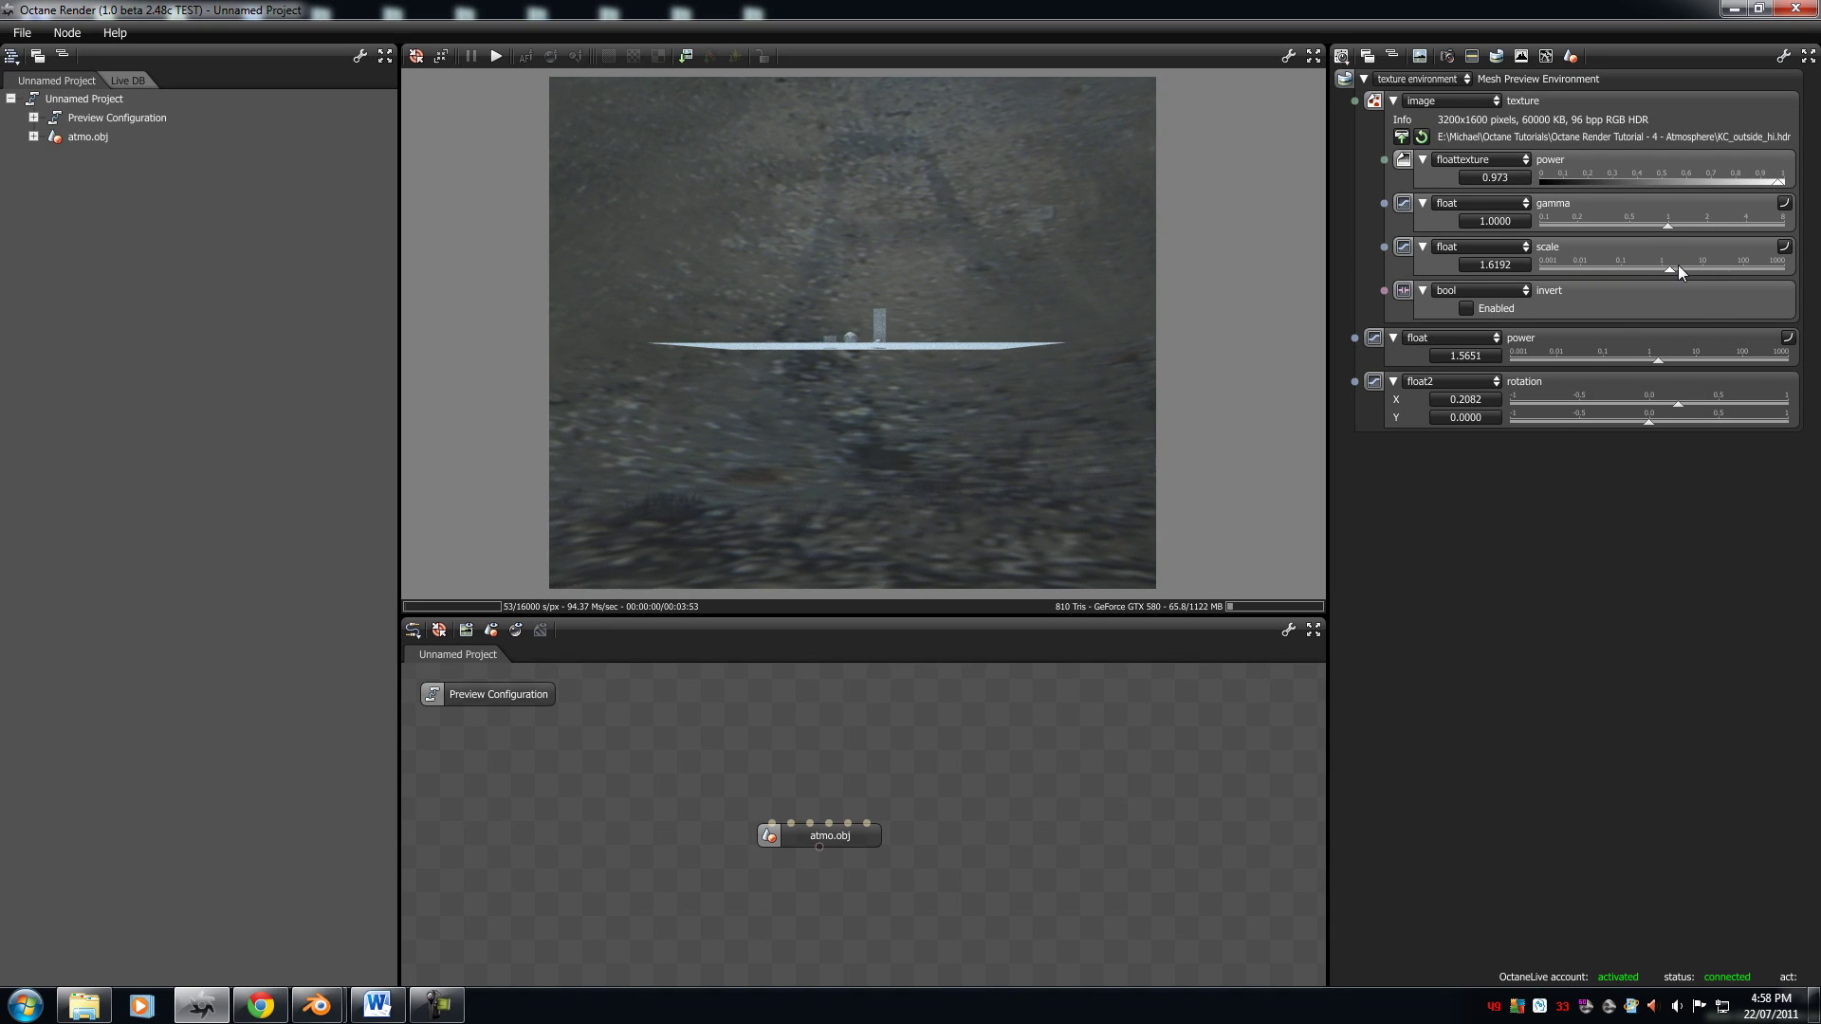
drag(1669, 267, 1671, 269)
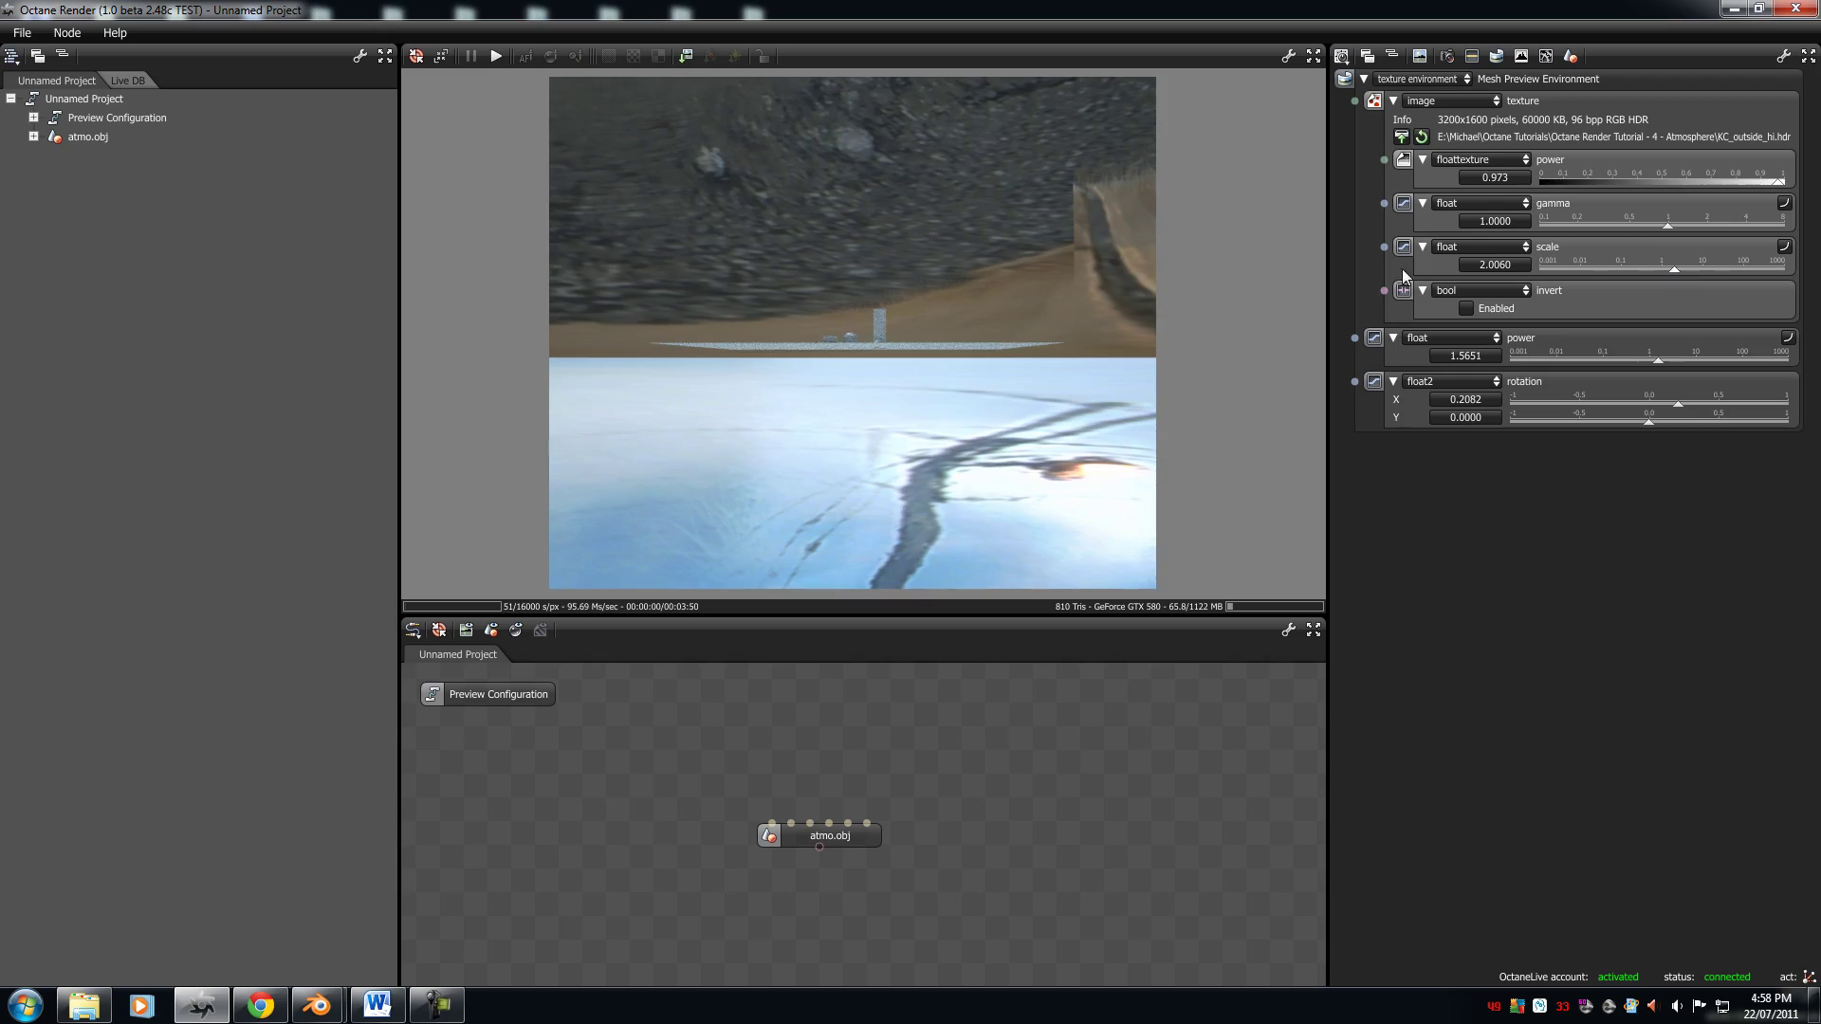
Step: Set the environment rotation to about X -0.25 and Y 0.11, raise its power to about 3.33, and inspect the lighting around the scene
drag(842, 345, 817, 413)
scroll(878, 345, up, 2)
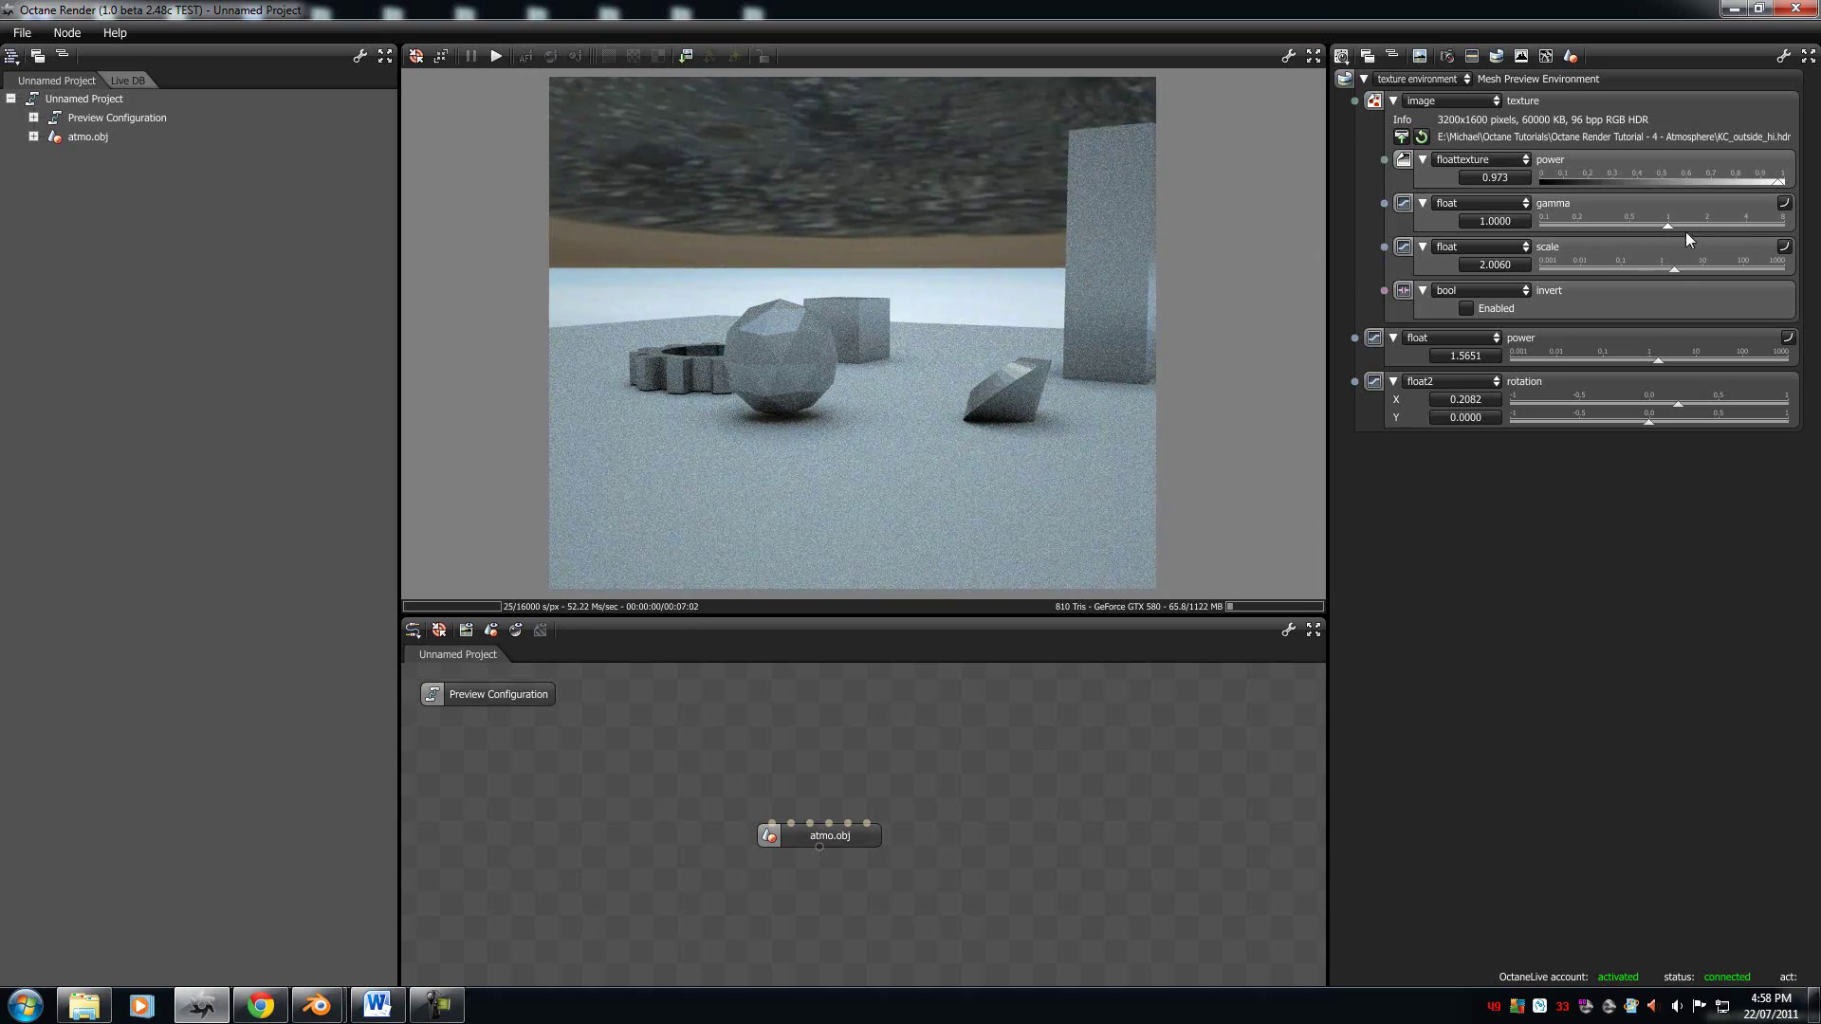
drag(1676, 406, 1606, 406)
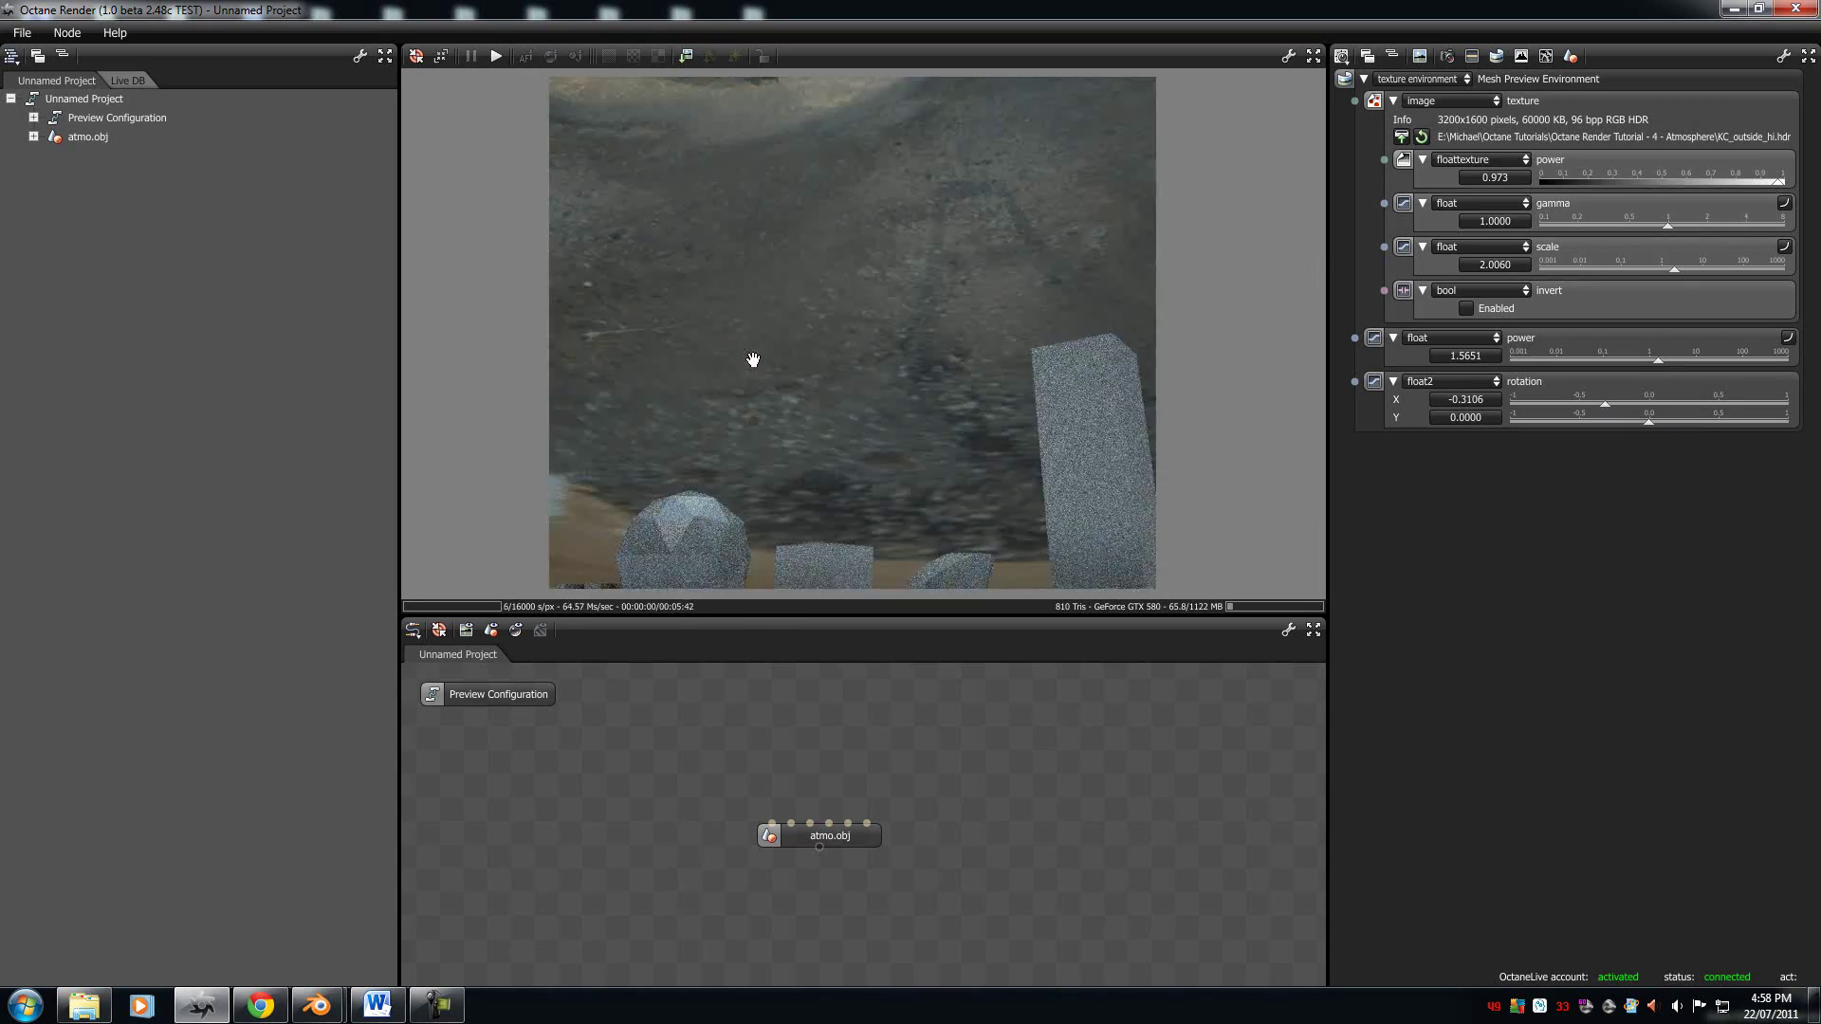
drag(1649, 422, 1674, 361)
scroll(686, 300, down, 8)
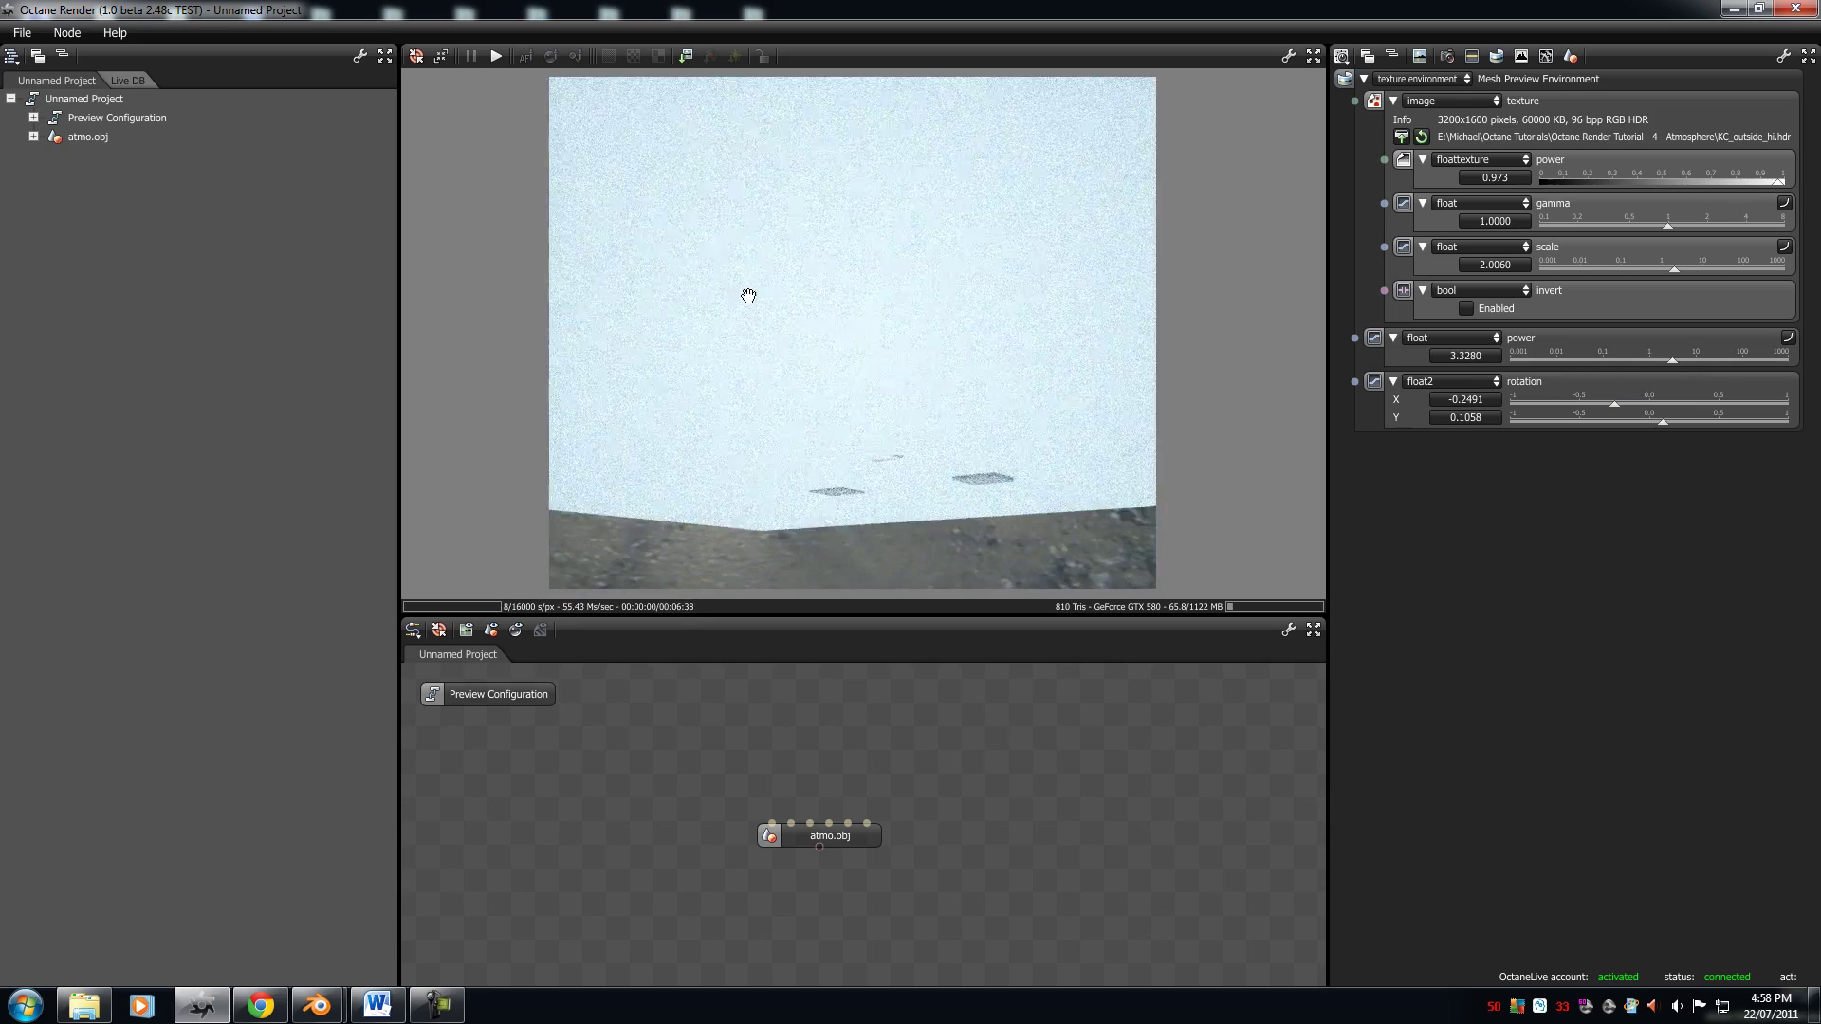
drag(831, 270, 687, 218)
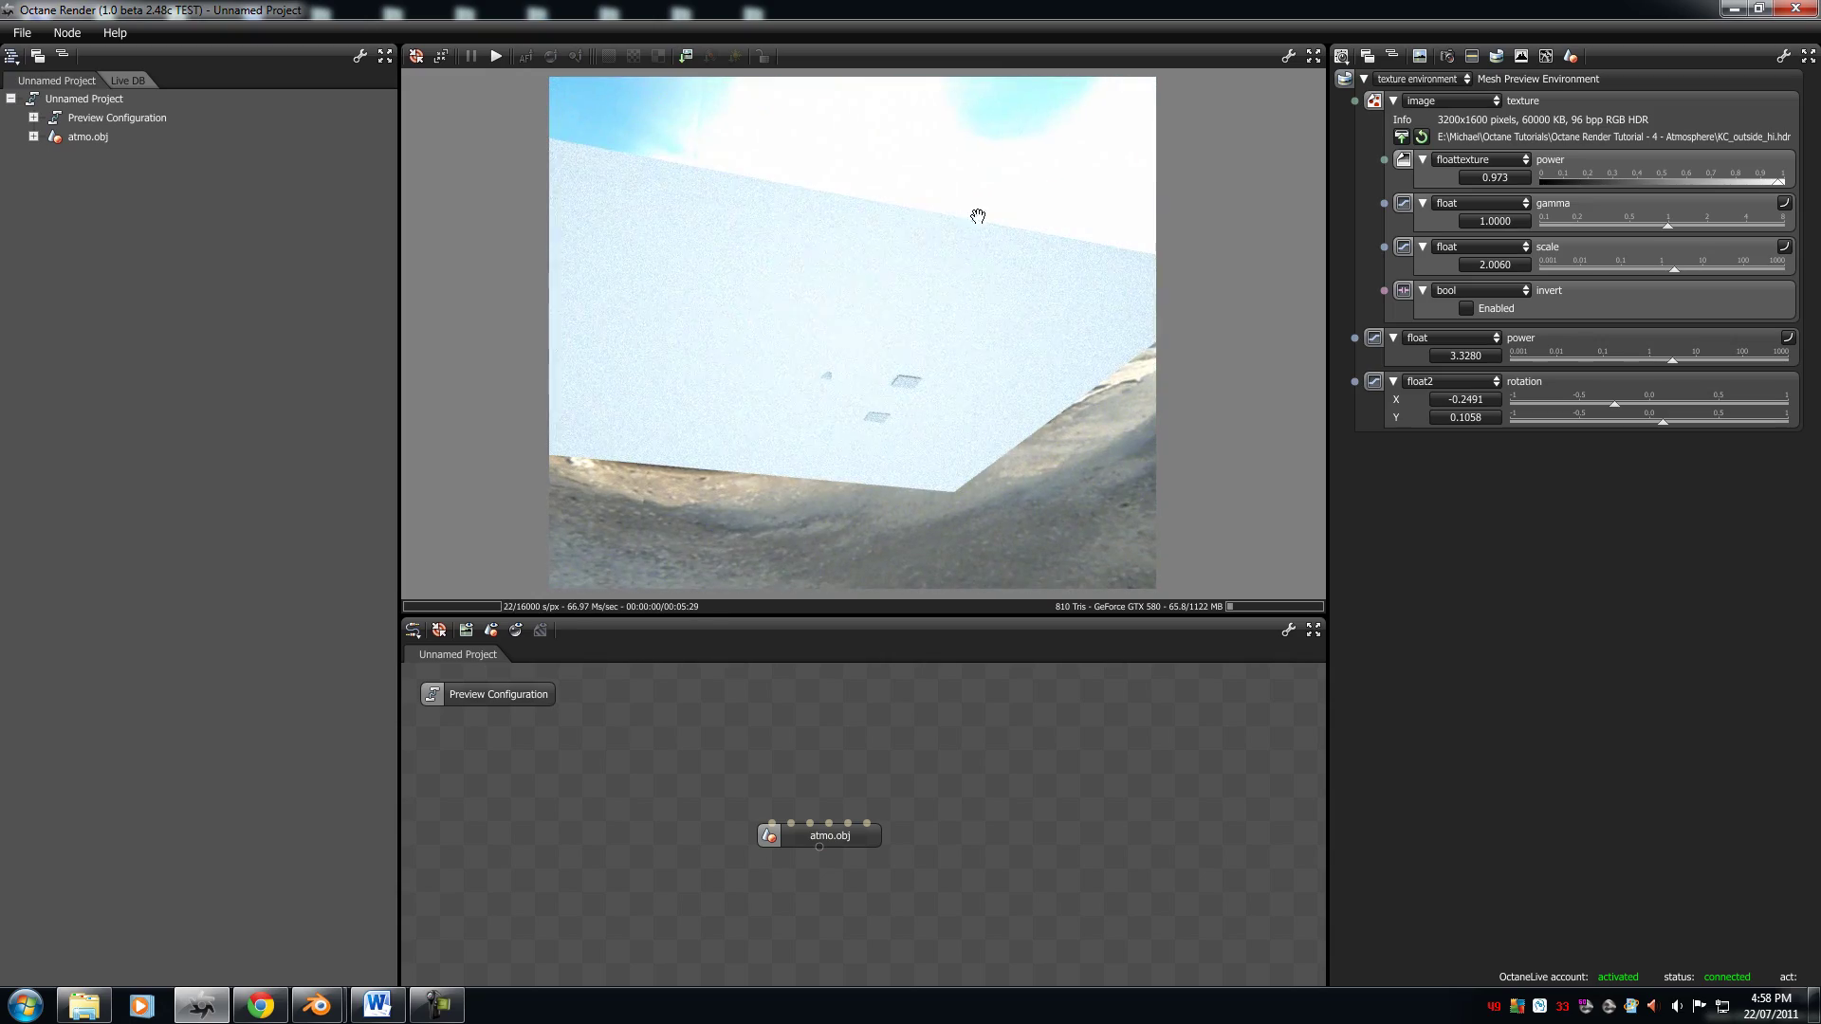
Step: Try the environment power at about 1.07, and set it to about 2.39
mouse_move(1667, 363)
mouse_down()
mouse_move(1693, 355)
mouse_move(1637, 353)
mouse_move(1686, 355)
mouse_move(1649, 363)
mouse_up()
drag(905, 318, 772, 356)
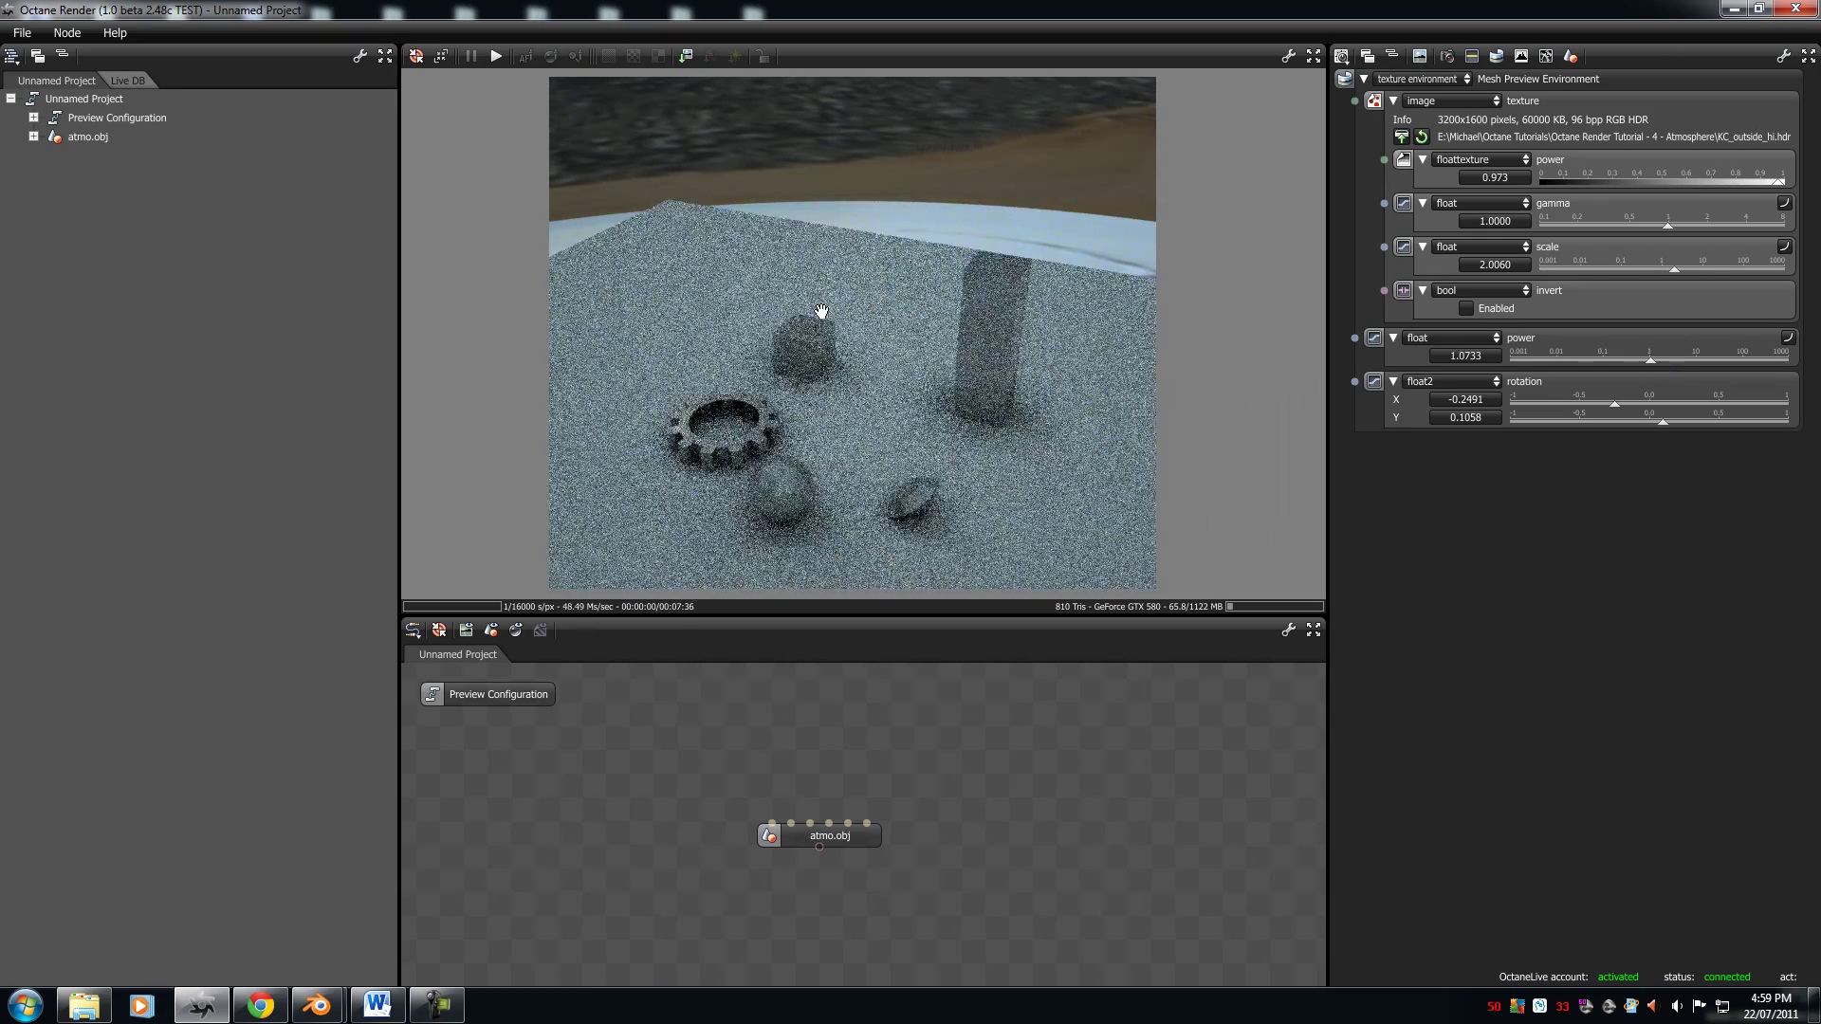
drag(1648, 360, 1665, 358)
drag(1165, 382, 947, 427)
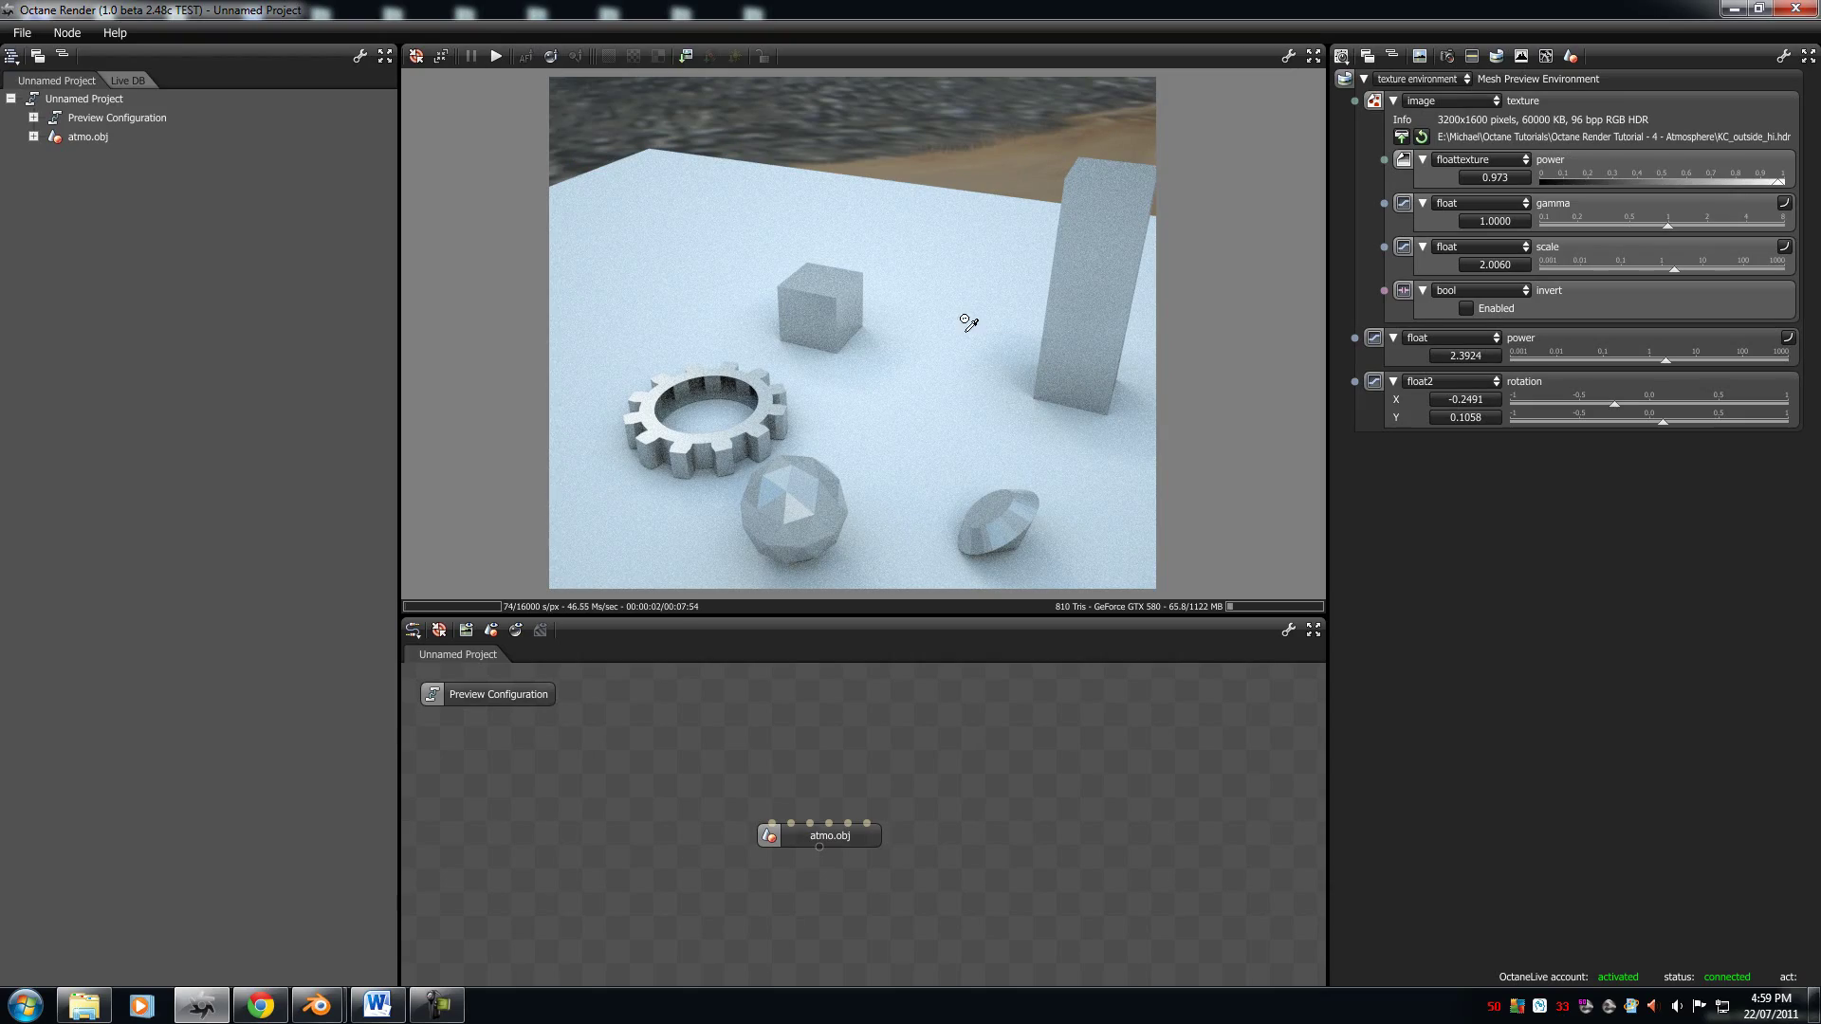
Step: Give the tall box's glossy material a white diffuse colour, specular 1.000 and roughness 0.0000001, and inspect its reflections around the scene
click(1106, 239)
click(1421, 142)
drag(1470, 237, 1275, 135)
click(1612, 199)
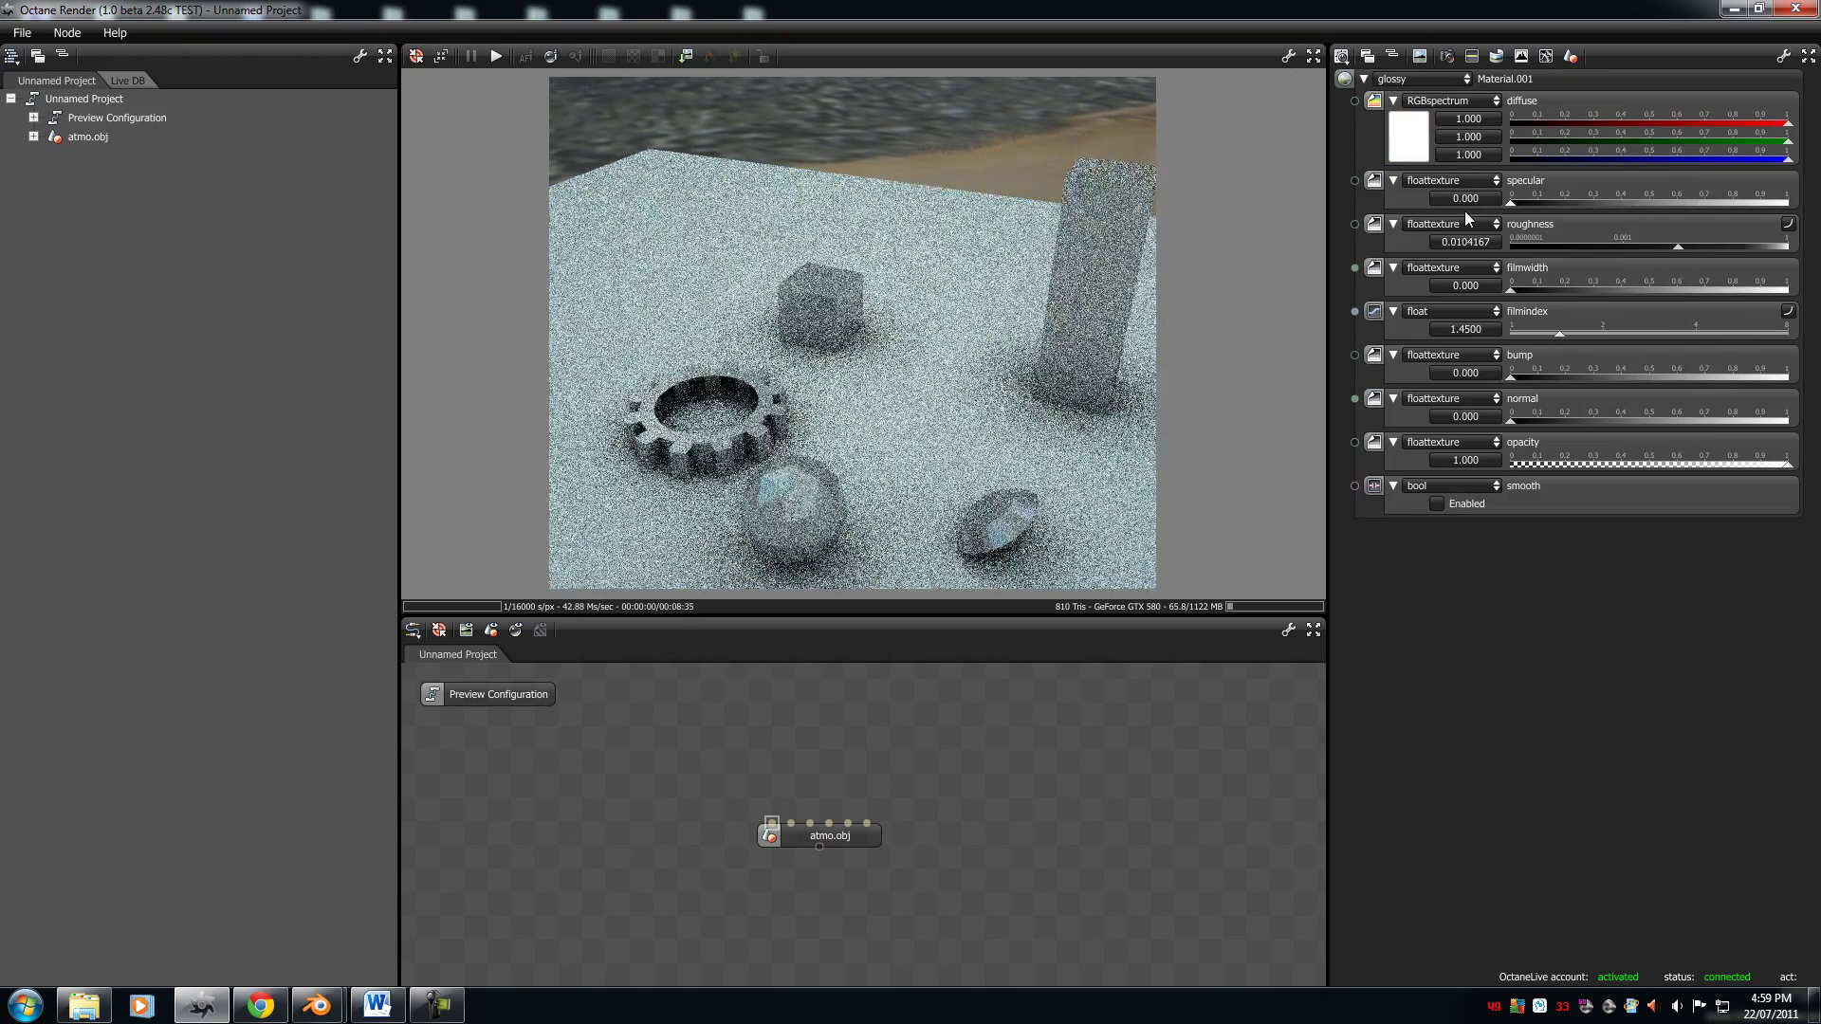
drag(1465, 212, 1798, 224)
drag(1680, 249, 1445, 254)
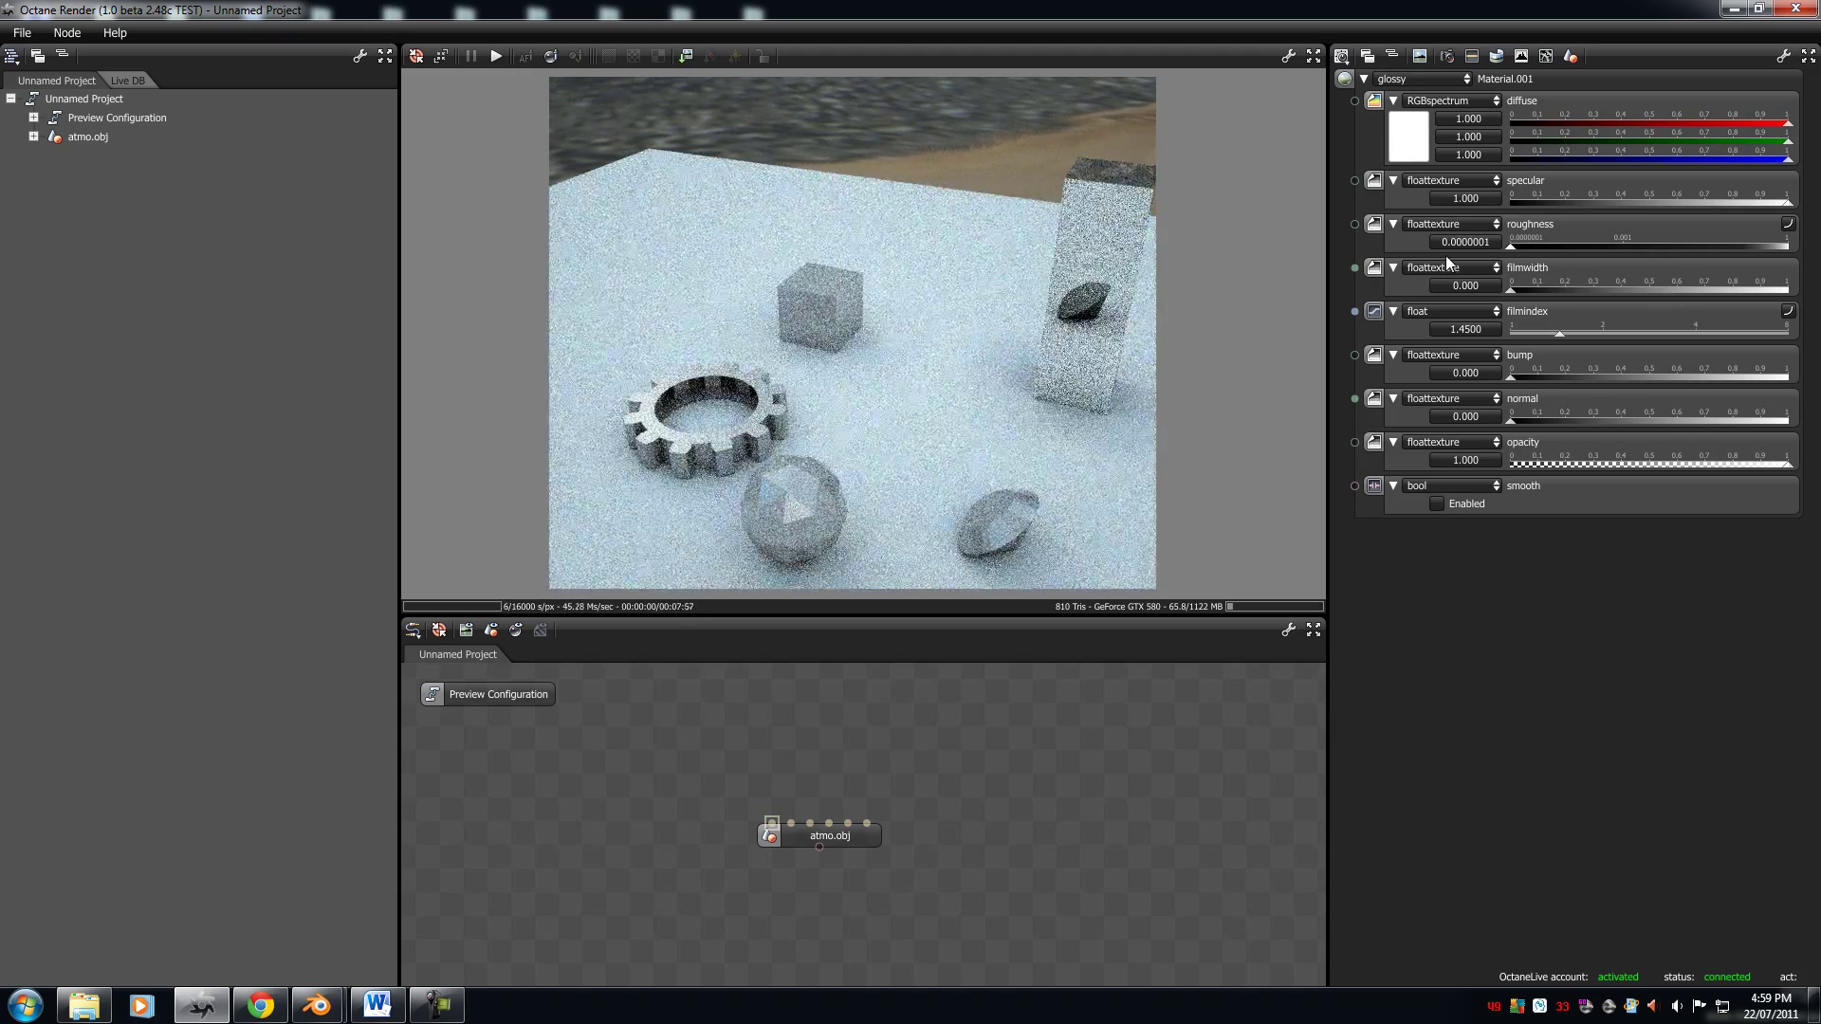
drag(989, 274, 724, 333)
drag(887, 389, 640, 468)
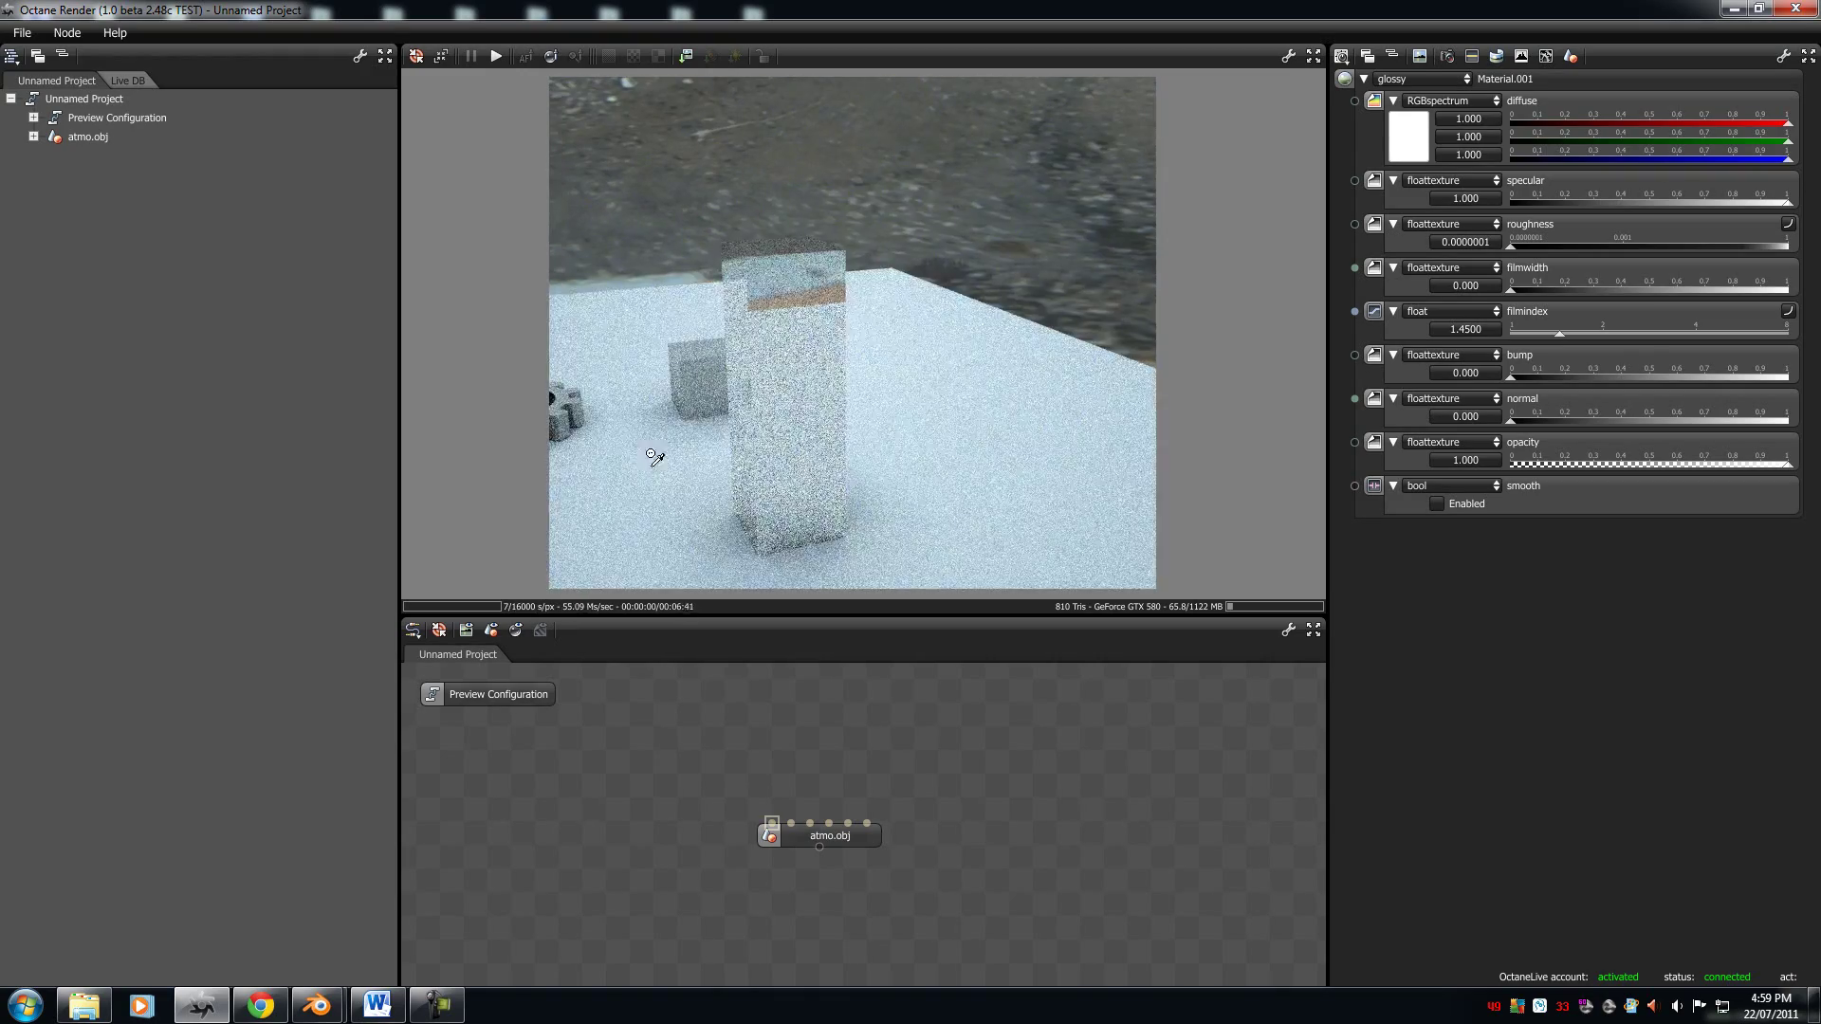
drag(975, 339, 757, 363)
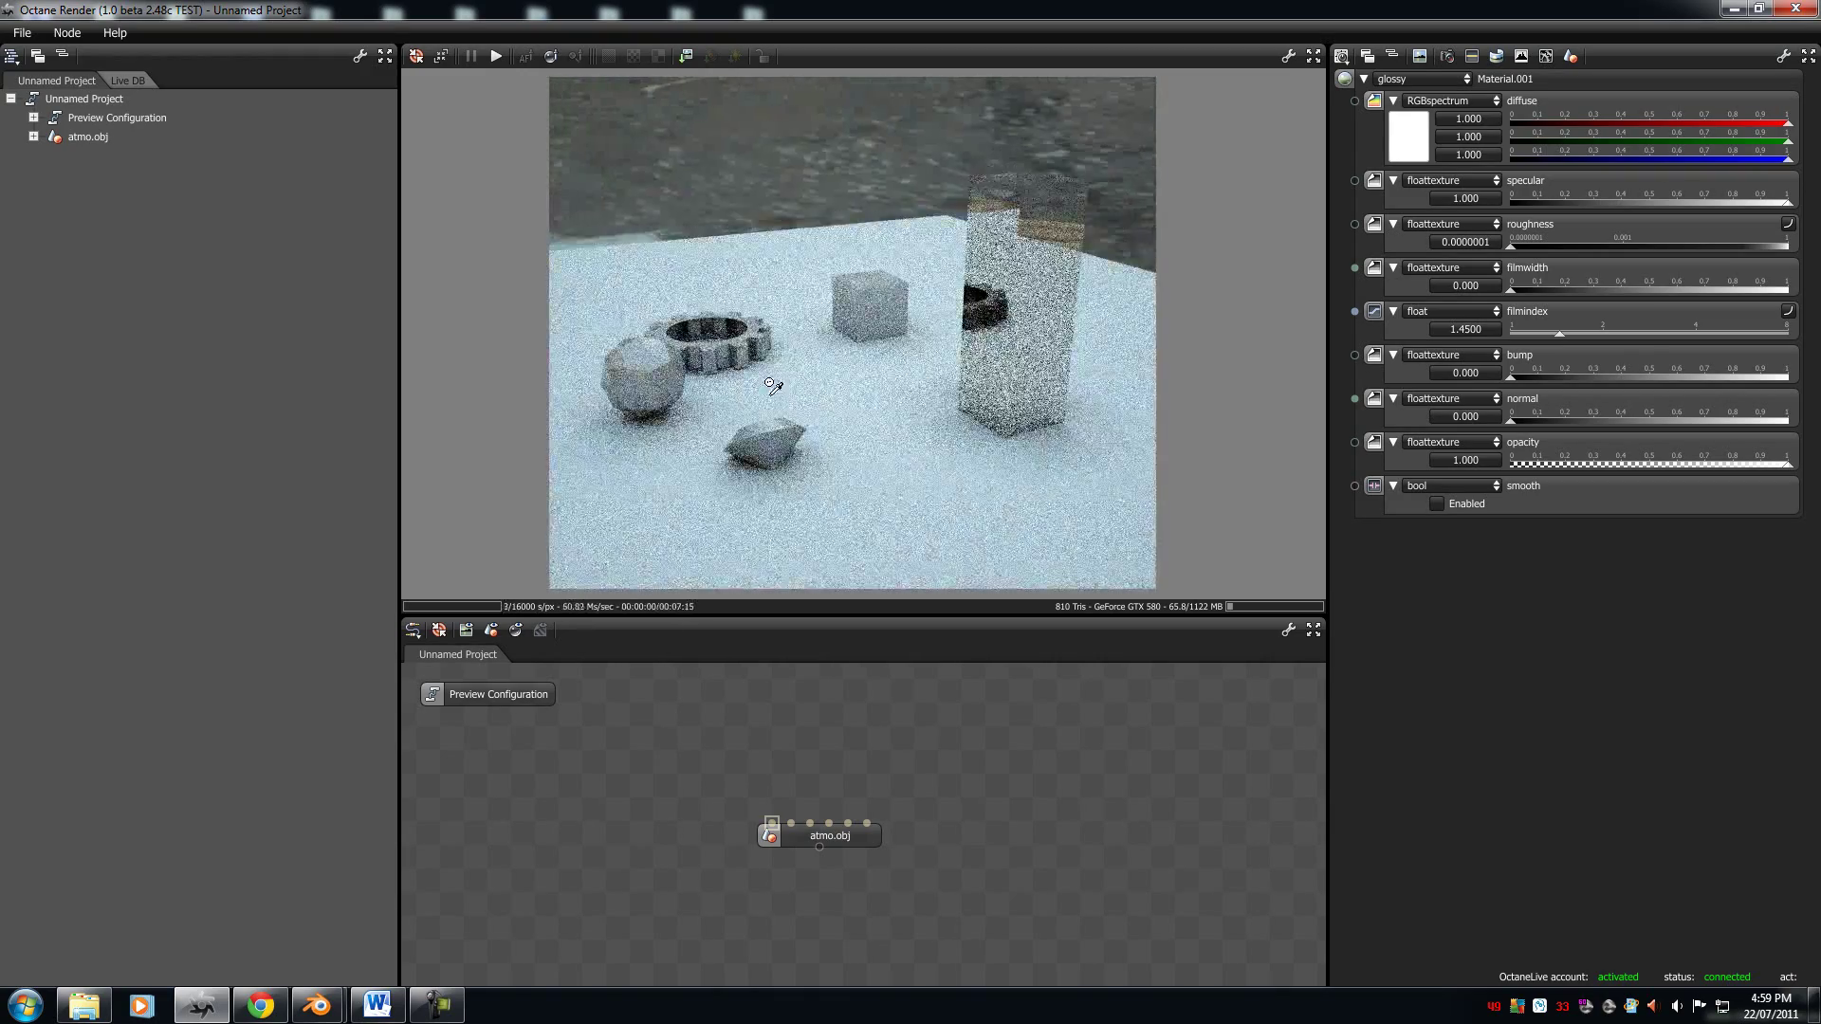
Step: Change the gem's material to specular, set its specular value to about 0.874, and examine the gem up close
click(849, 427)
click(1421, 78)
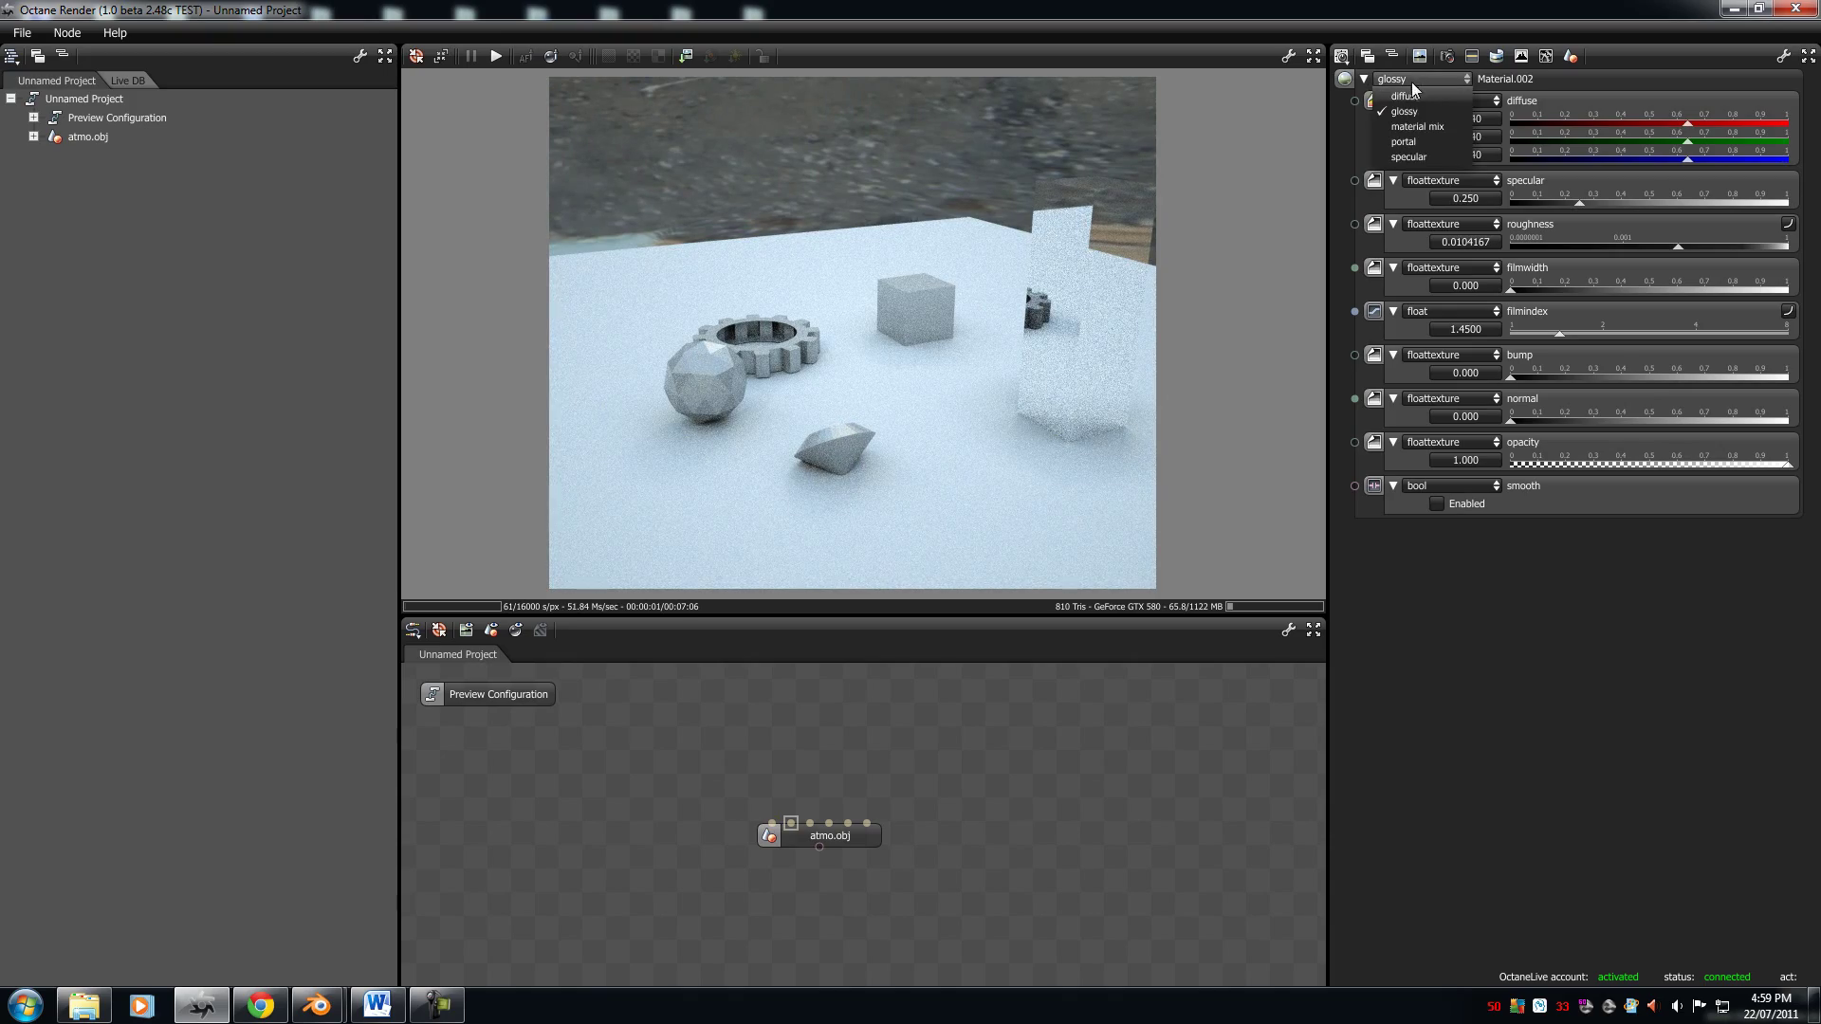
click(1408, 158)
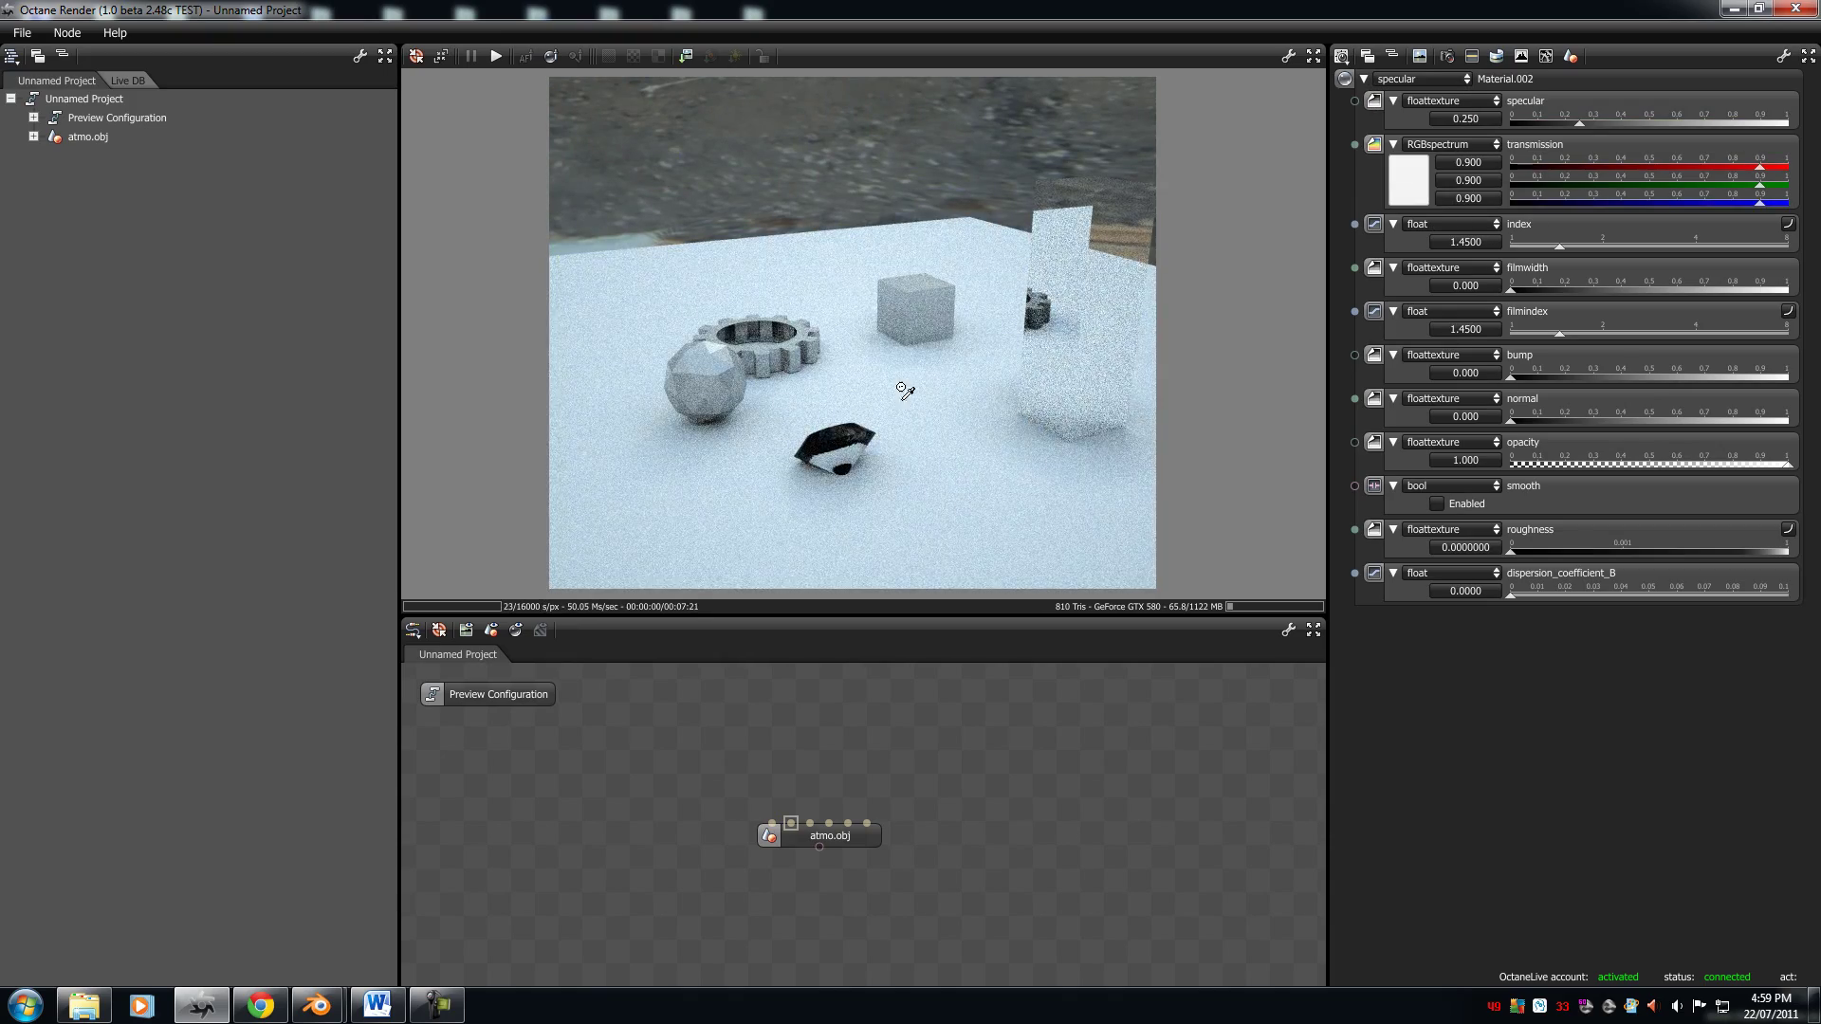
drag(1579, 121, 1753, 162)
scroll(962, 451, up, 4)
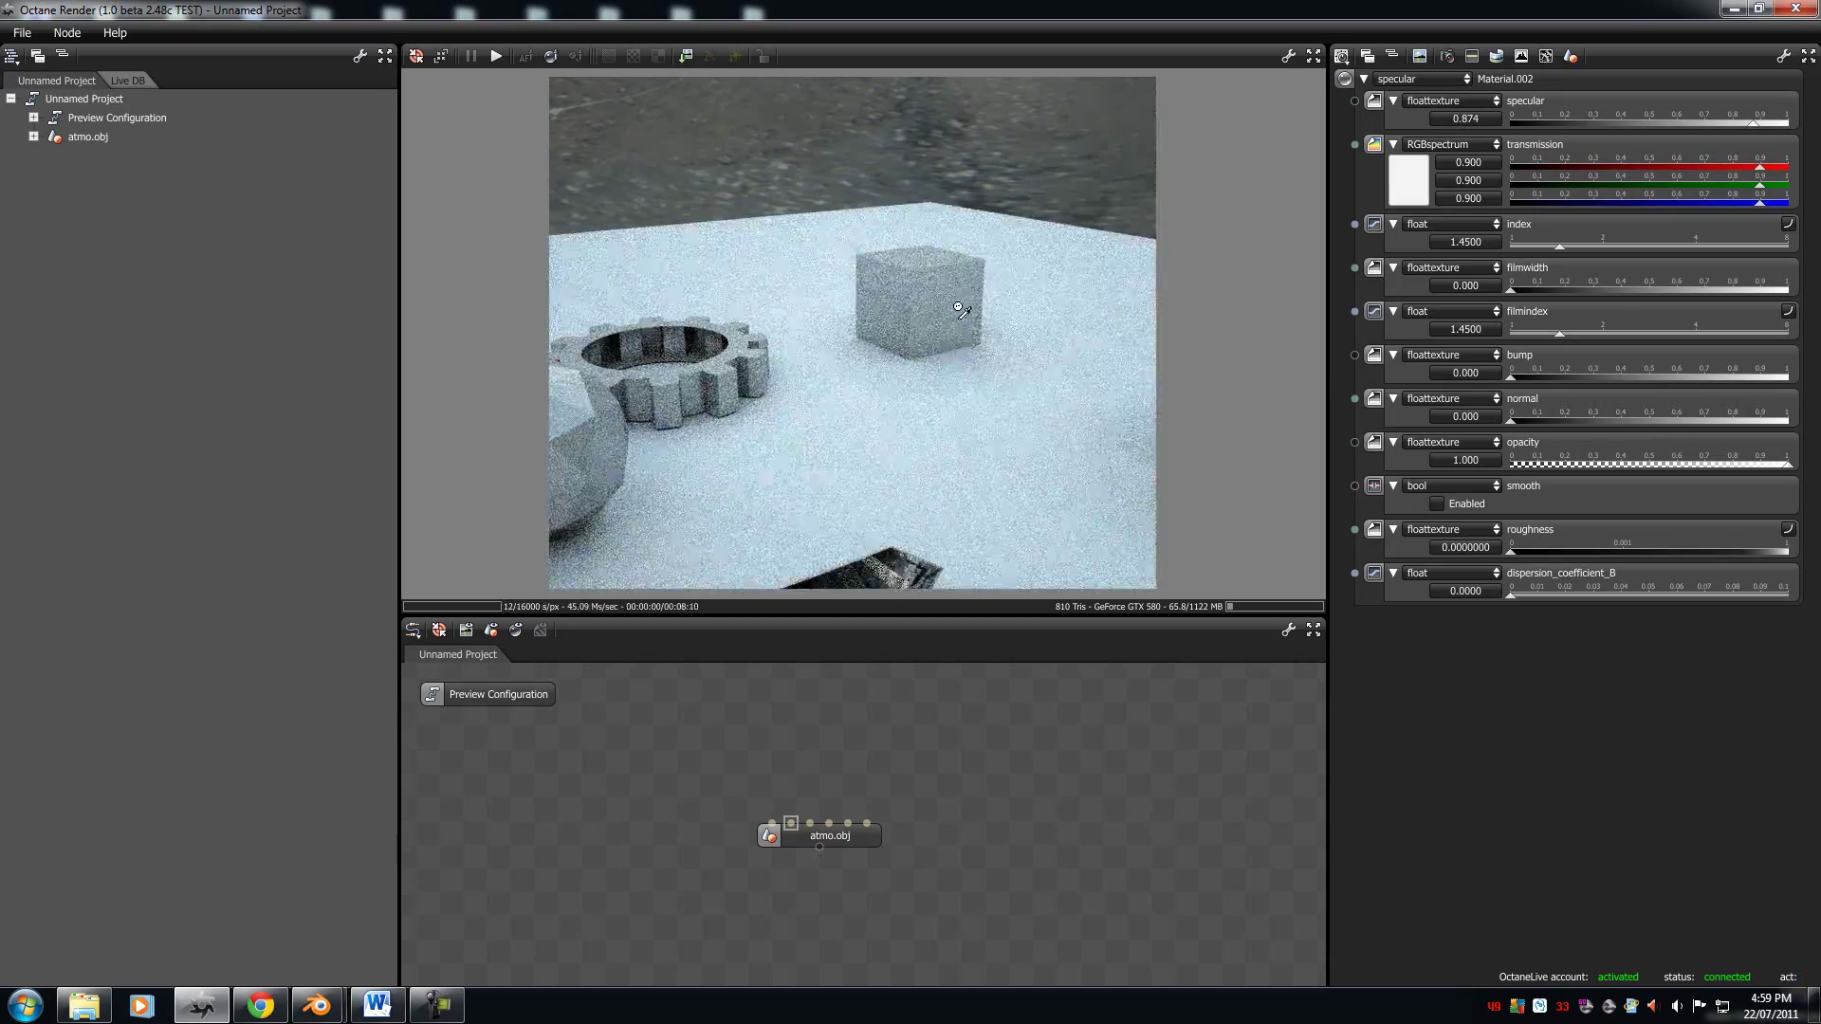
scroll(929, 225, up, 5)
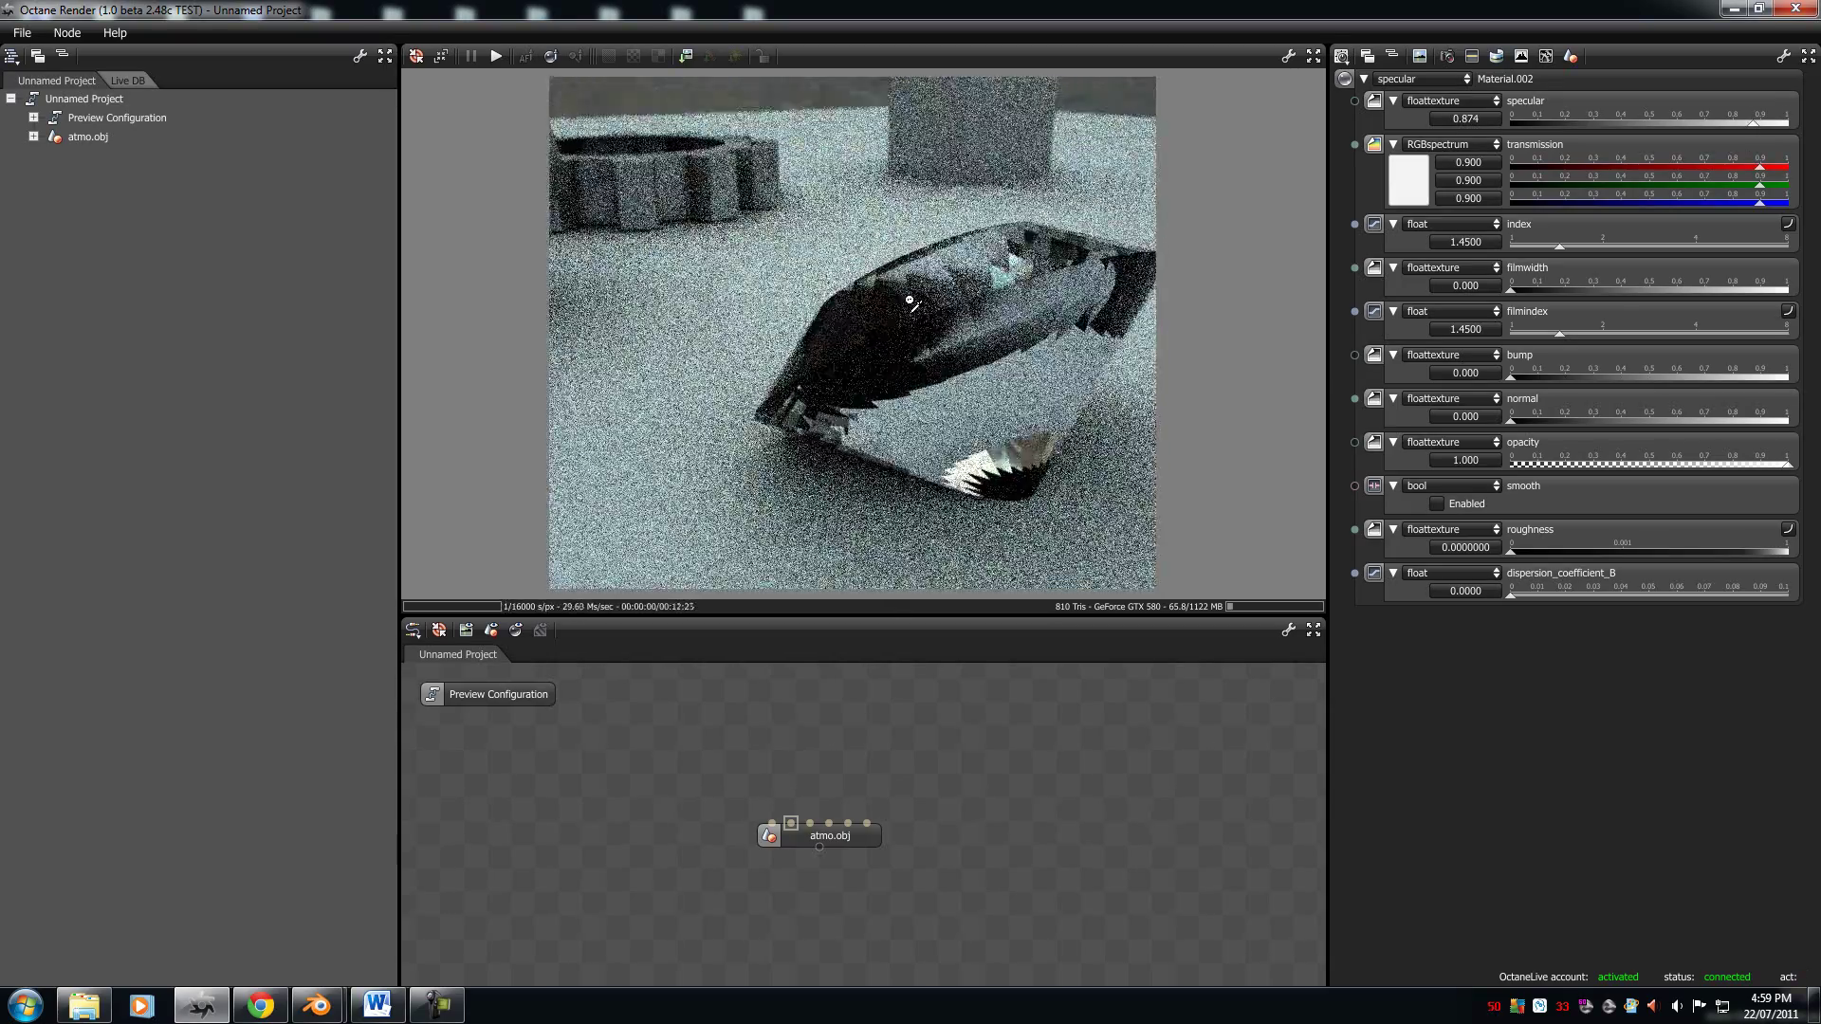
drag(872, 328, 786, 175)
Step: Change the gear's material to diffuse and give it a yellow diffuse colour
click(786, 176)
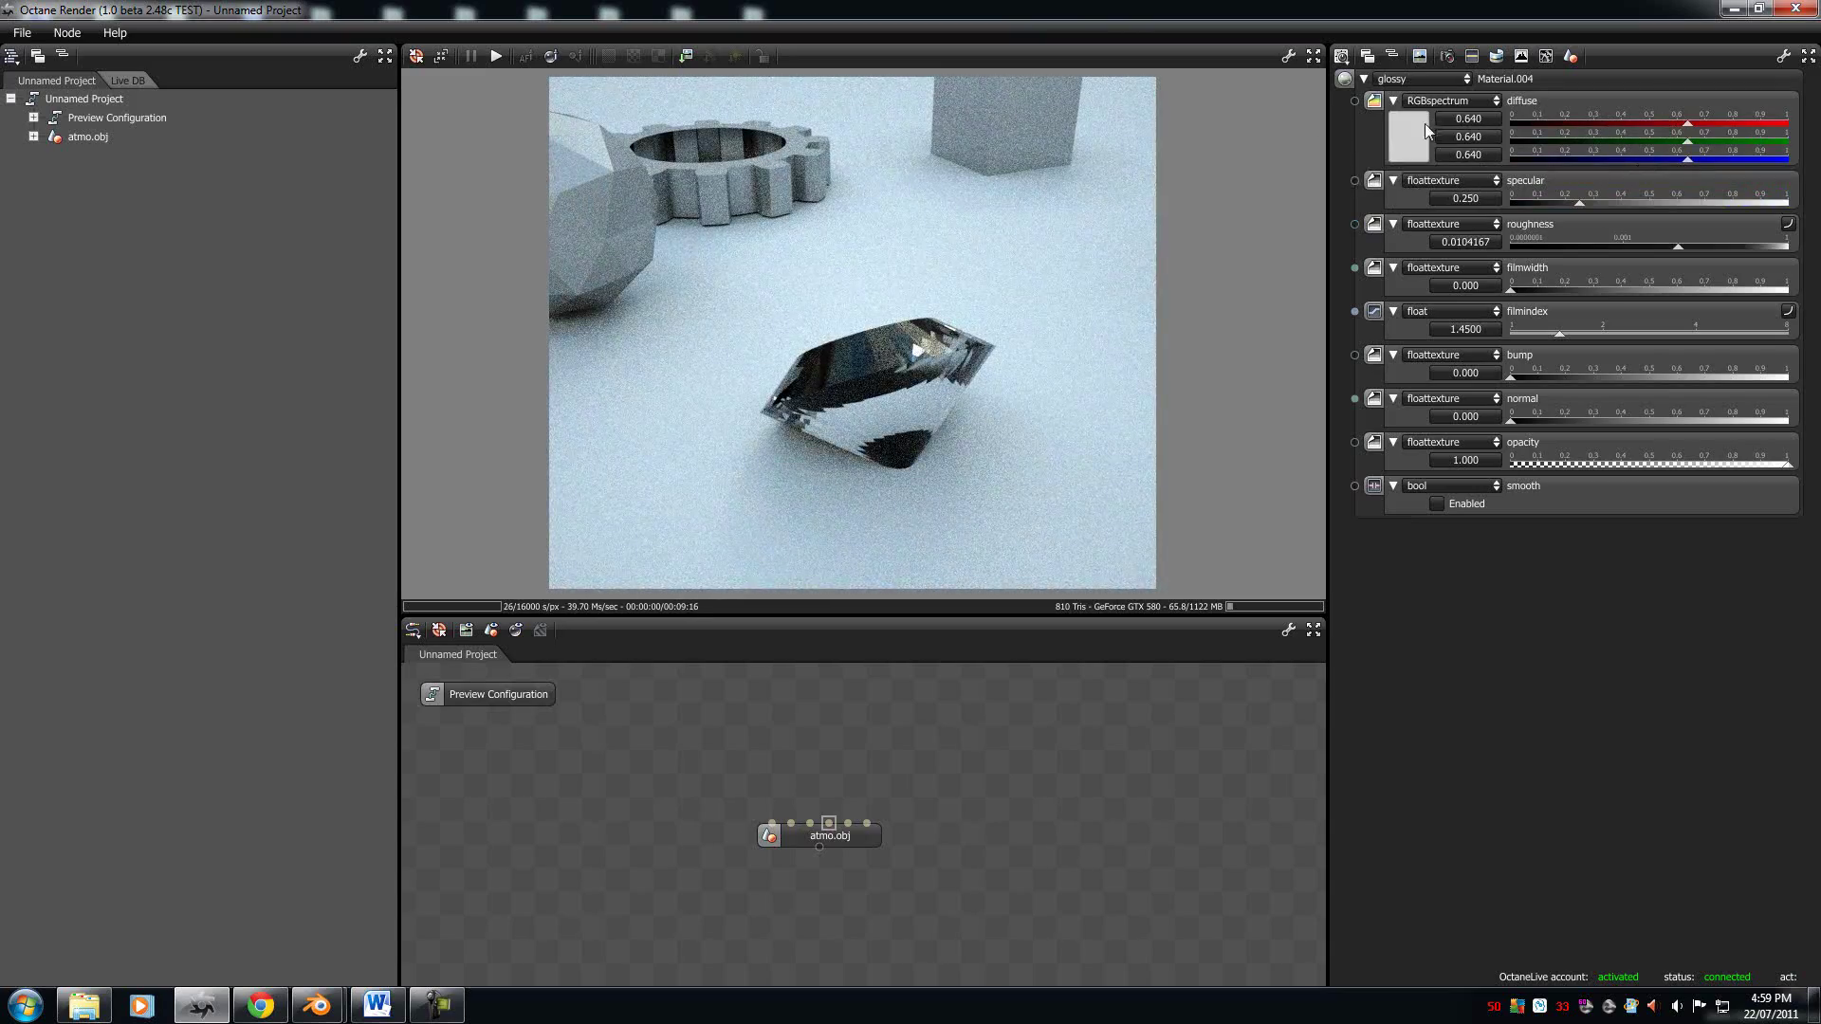
click(1420, 79)
click(1415, 98)
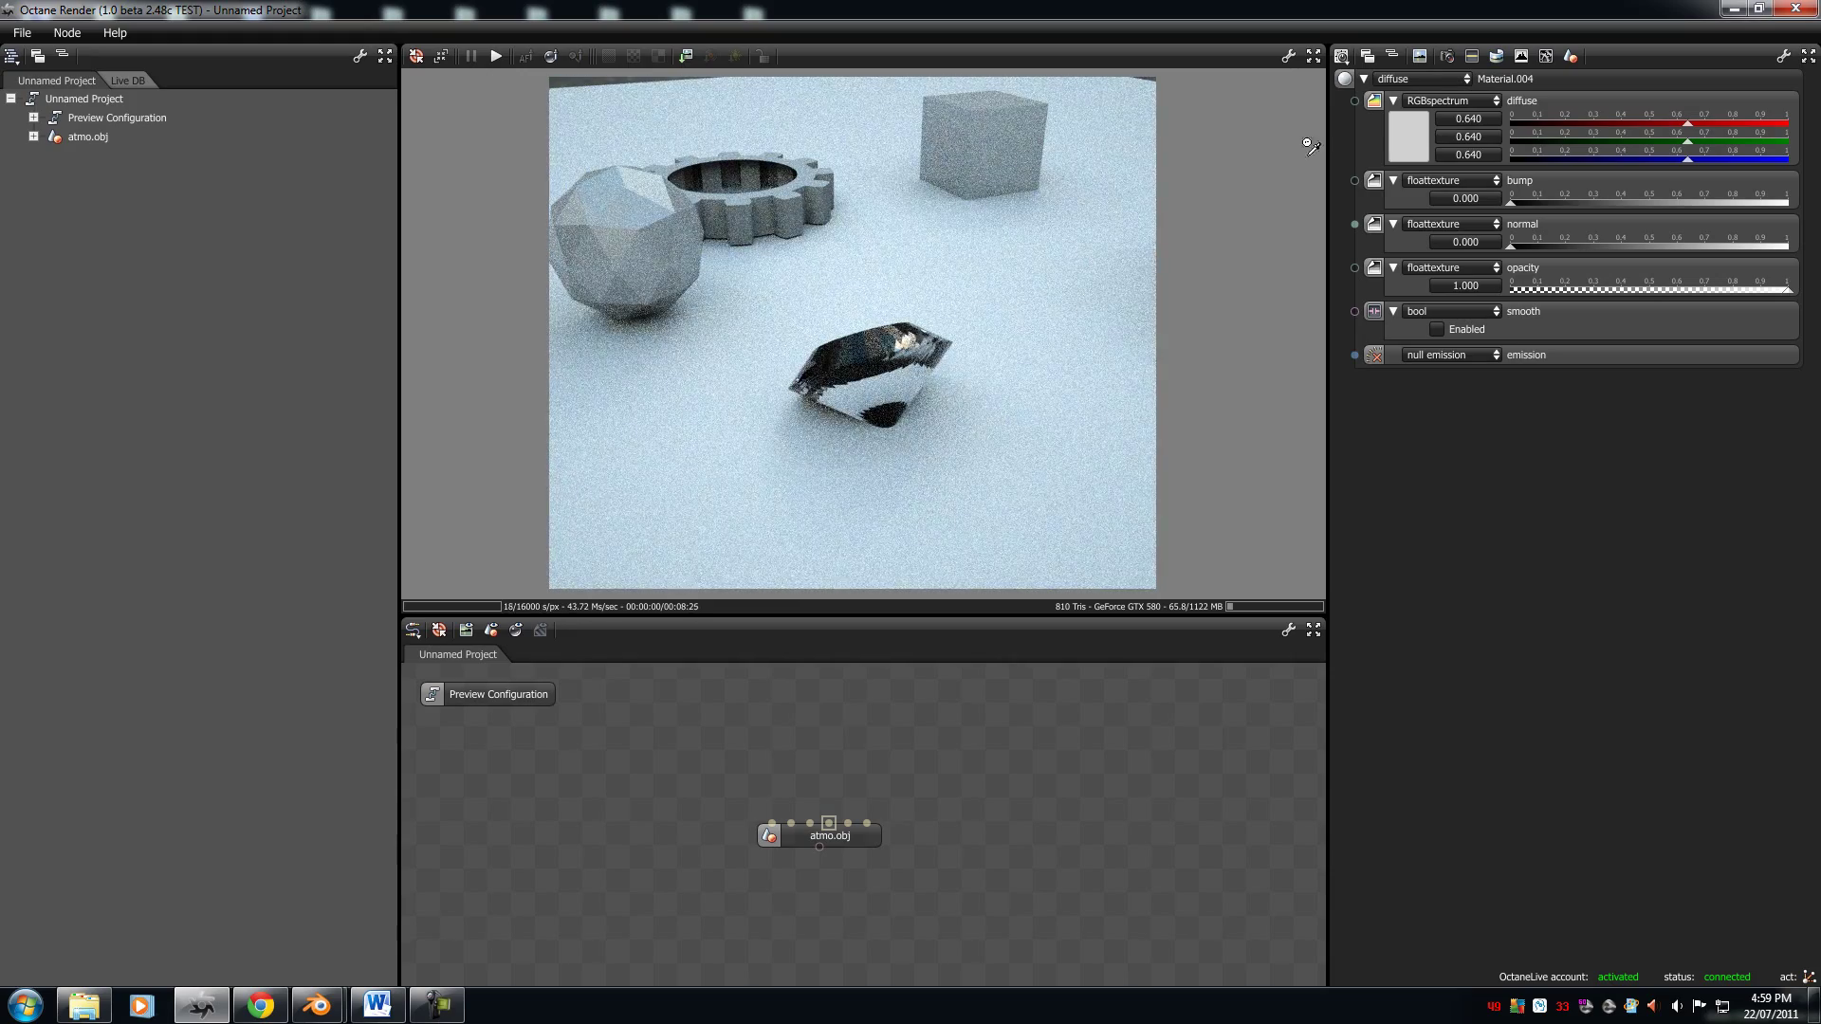
click(1419, 125)
click(1616, 162)
click(1404, 125)
drag(1555, 239, 1623, 201)
Step: Give the faceted sphere's glossy material a white diffuse colour and a specular value of about 0.805
click(659, 234)
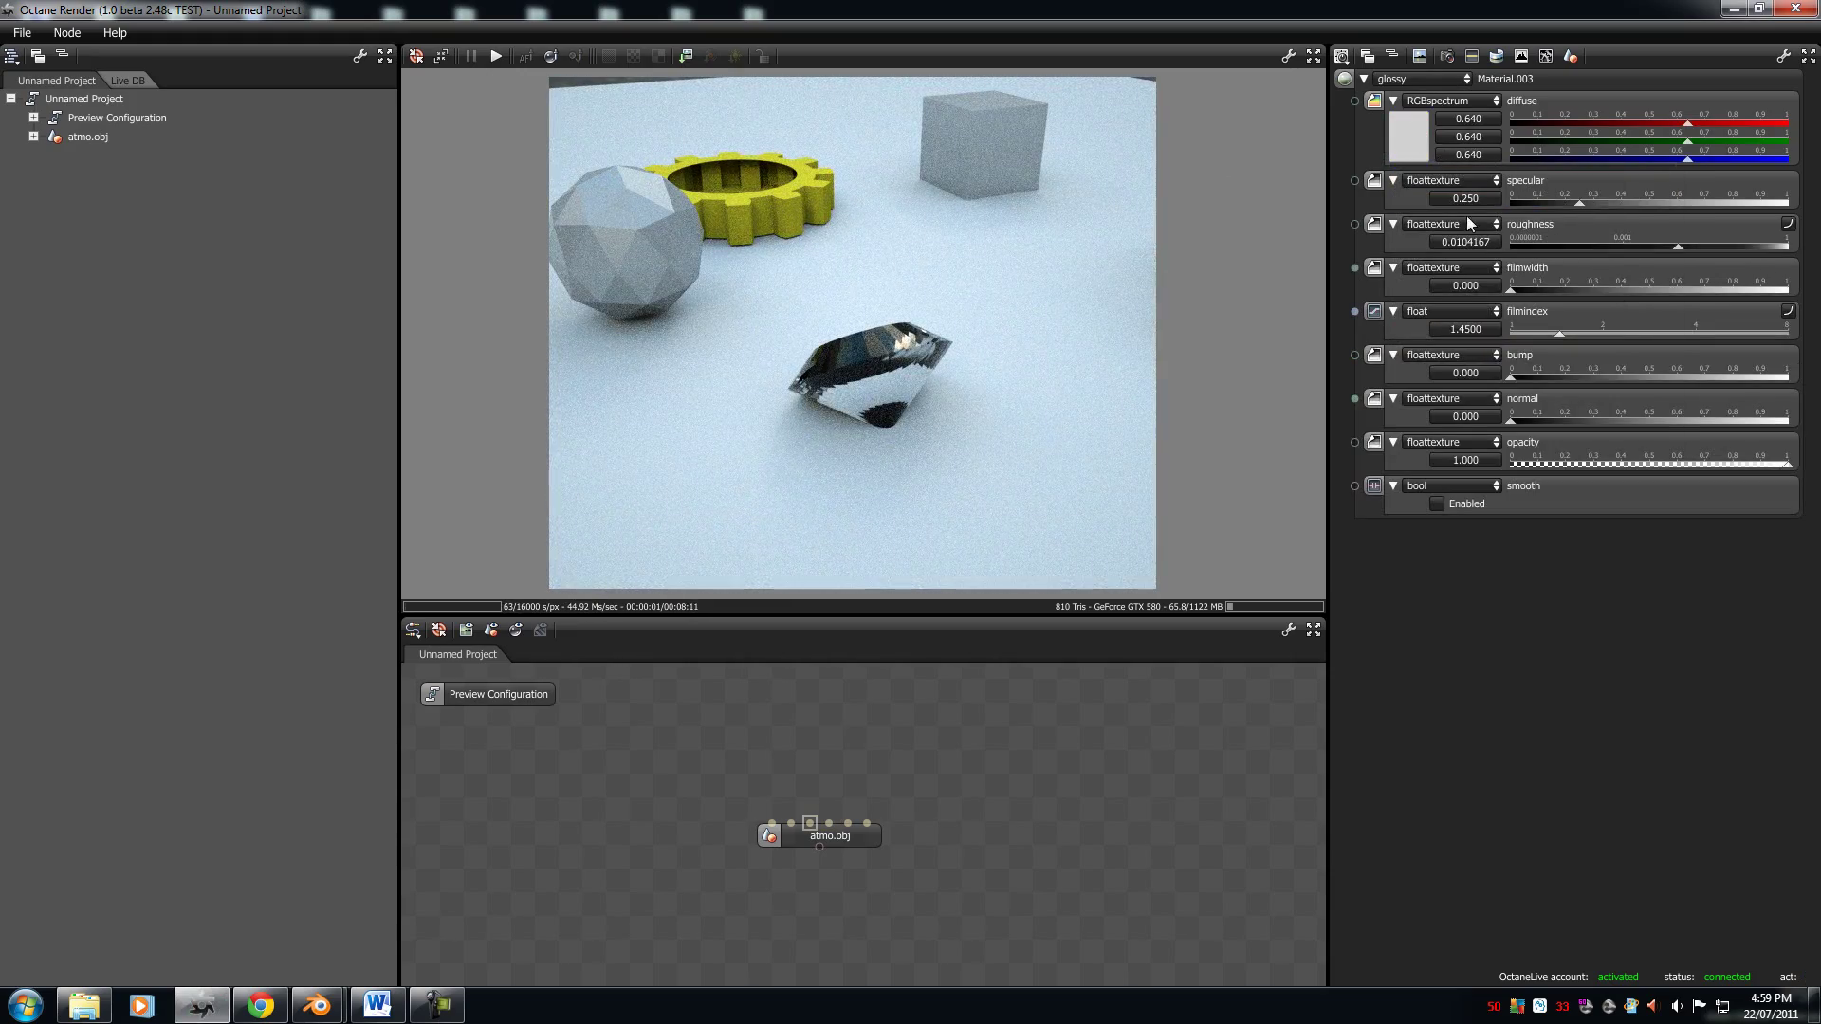
click(1416, 148)
drag(1469, 227, 1396, 183)
click(1733, 202)
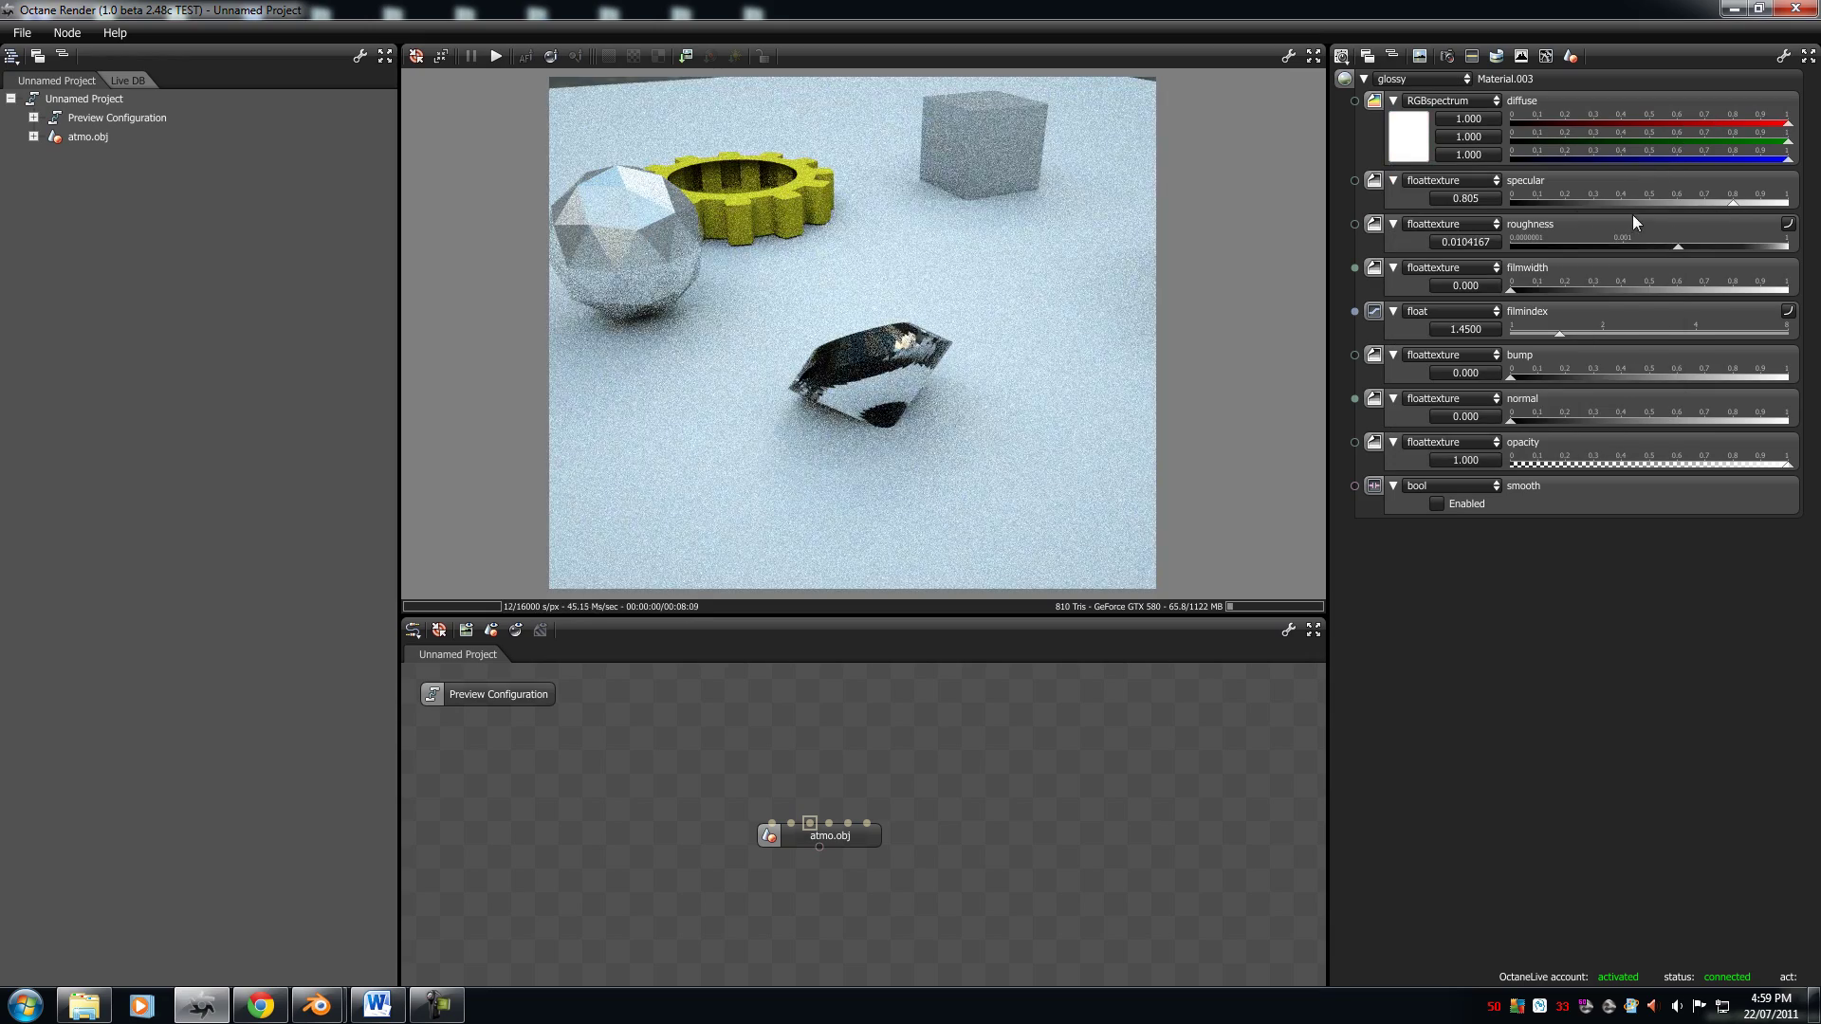
Step: Change the faceted sphere's material to specular with roughness about 0.0033, specular 1.000 and index about 2.33
click(1494, 101)
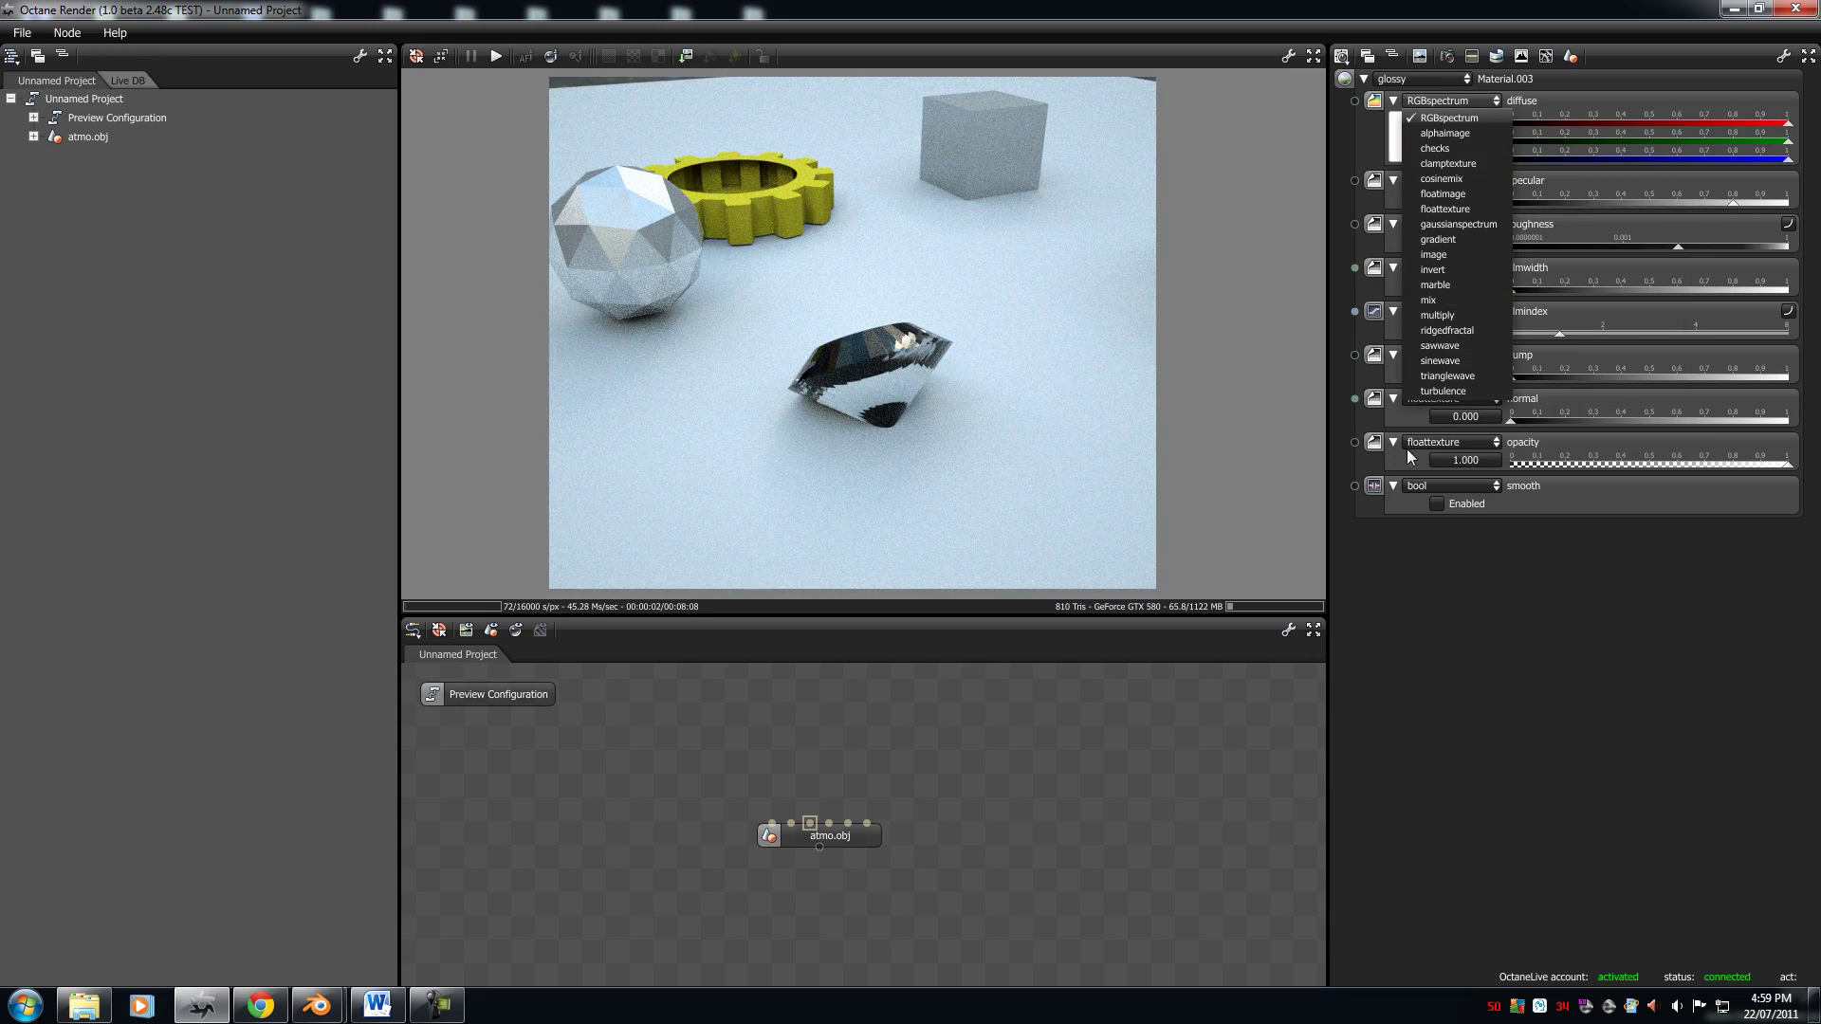
click(1411, 81)
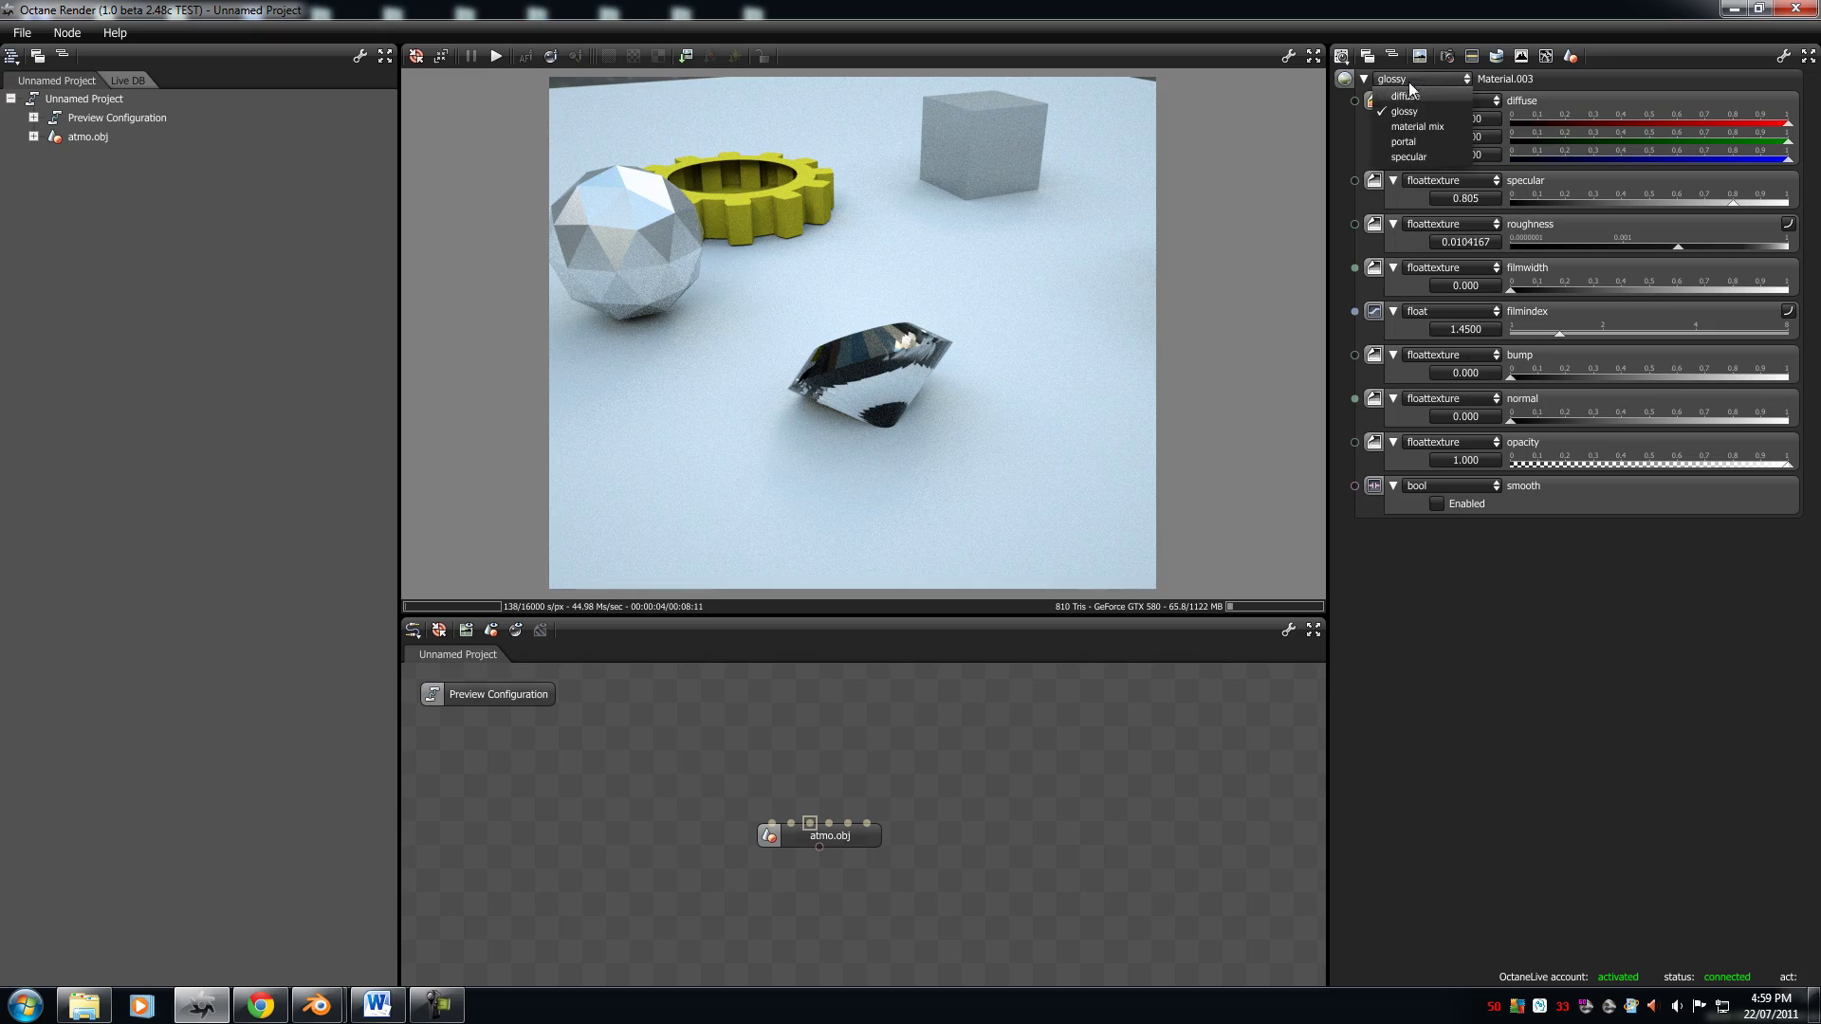
click(1408, 156)
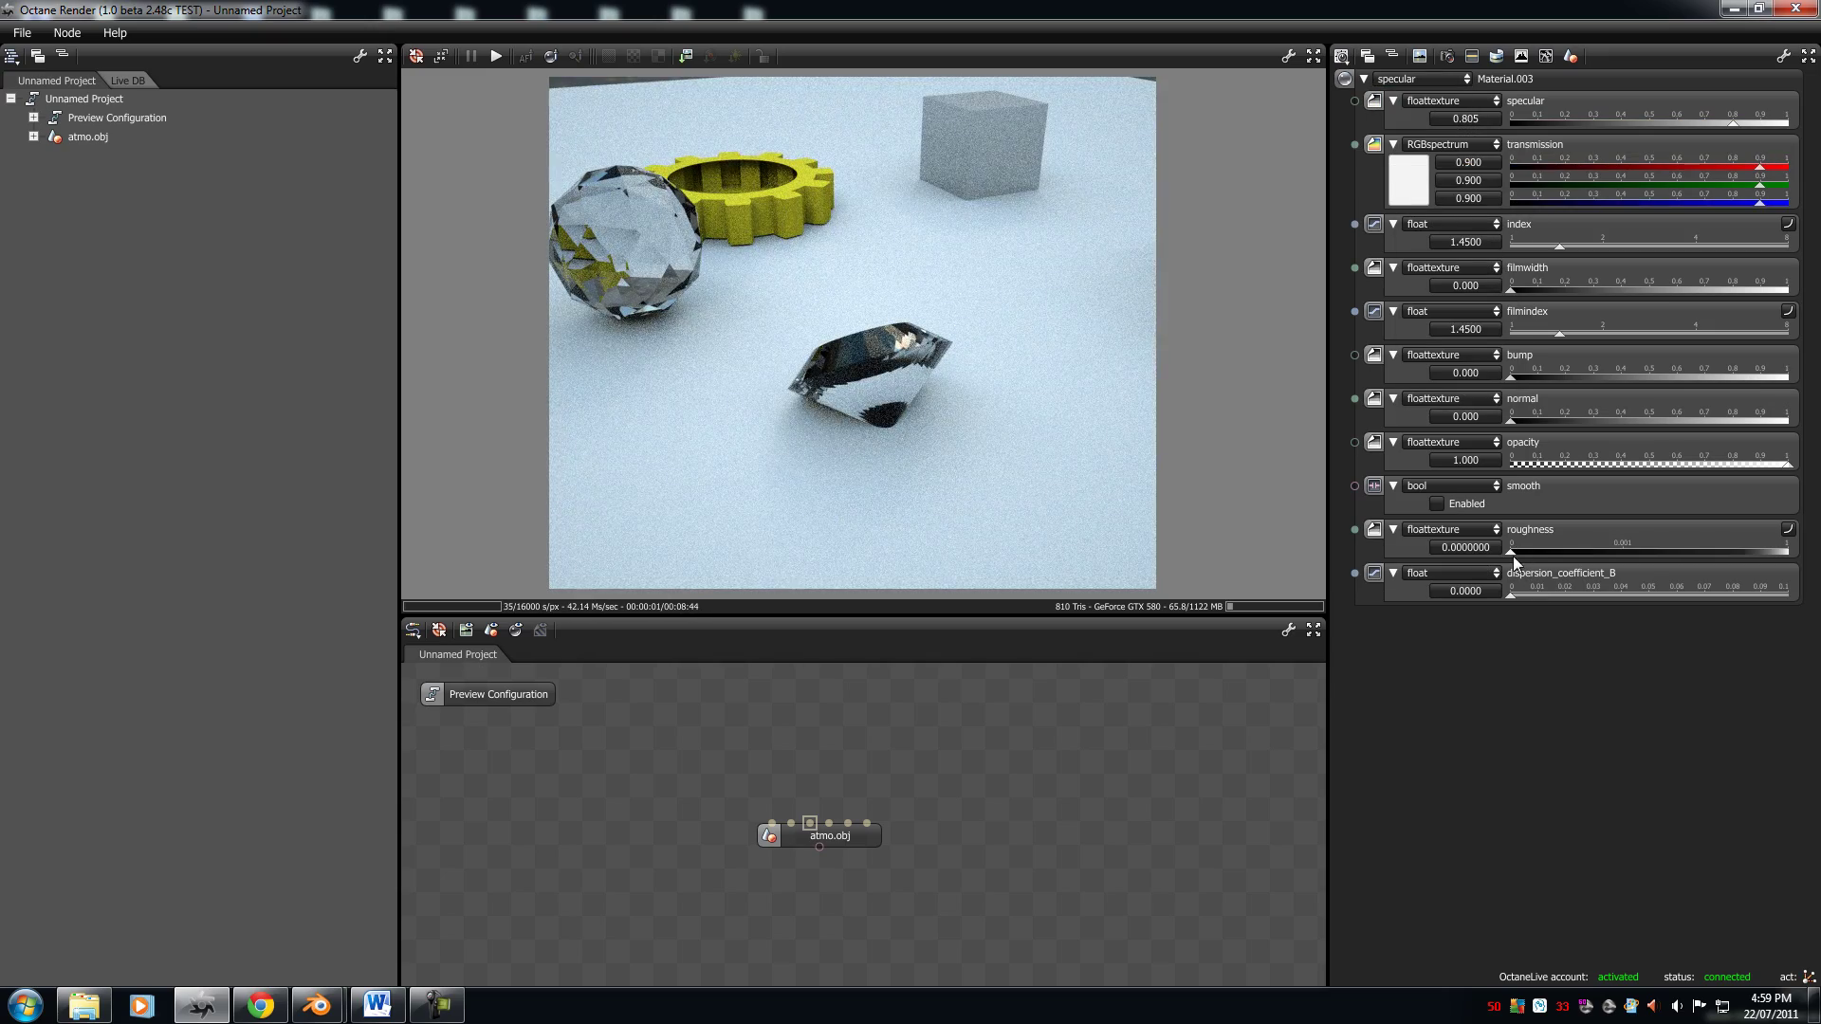
drag(1566, 550, 1652, 556)
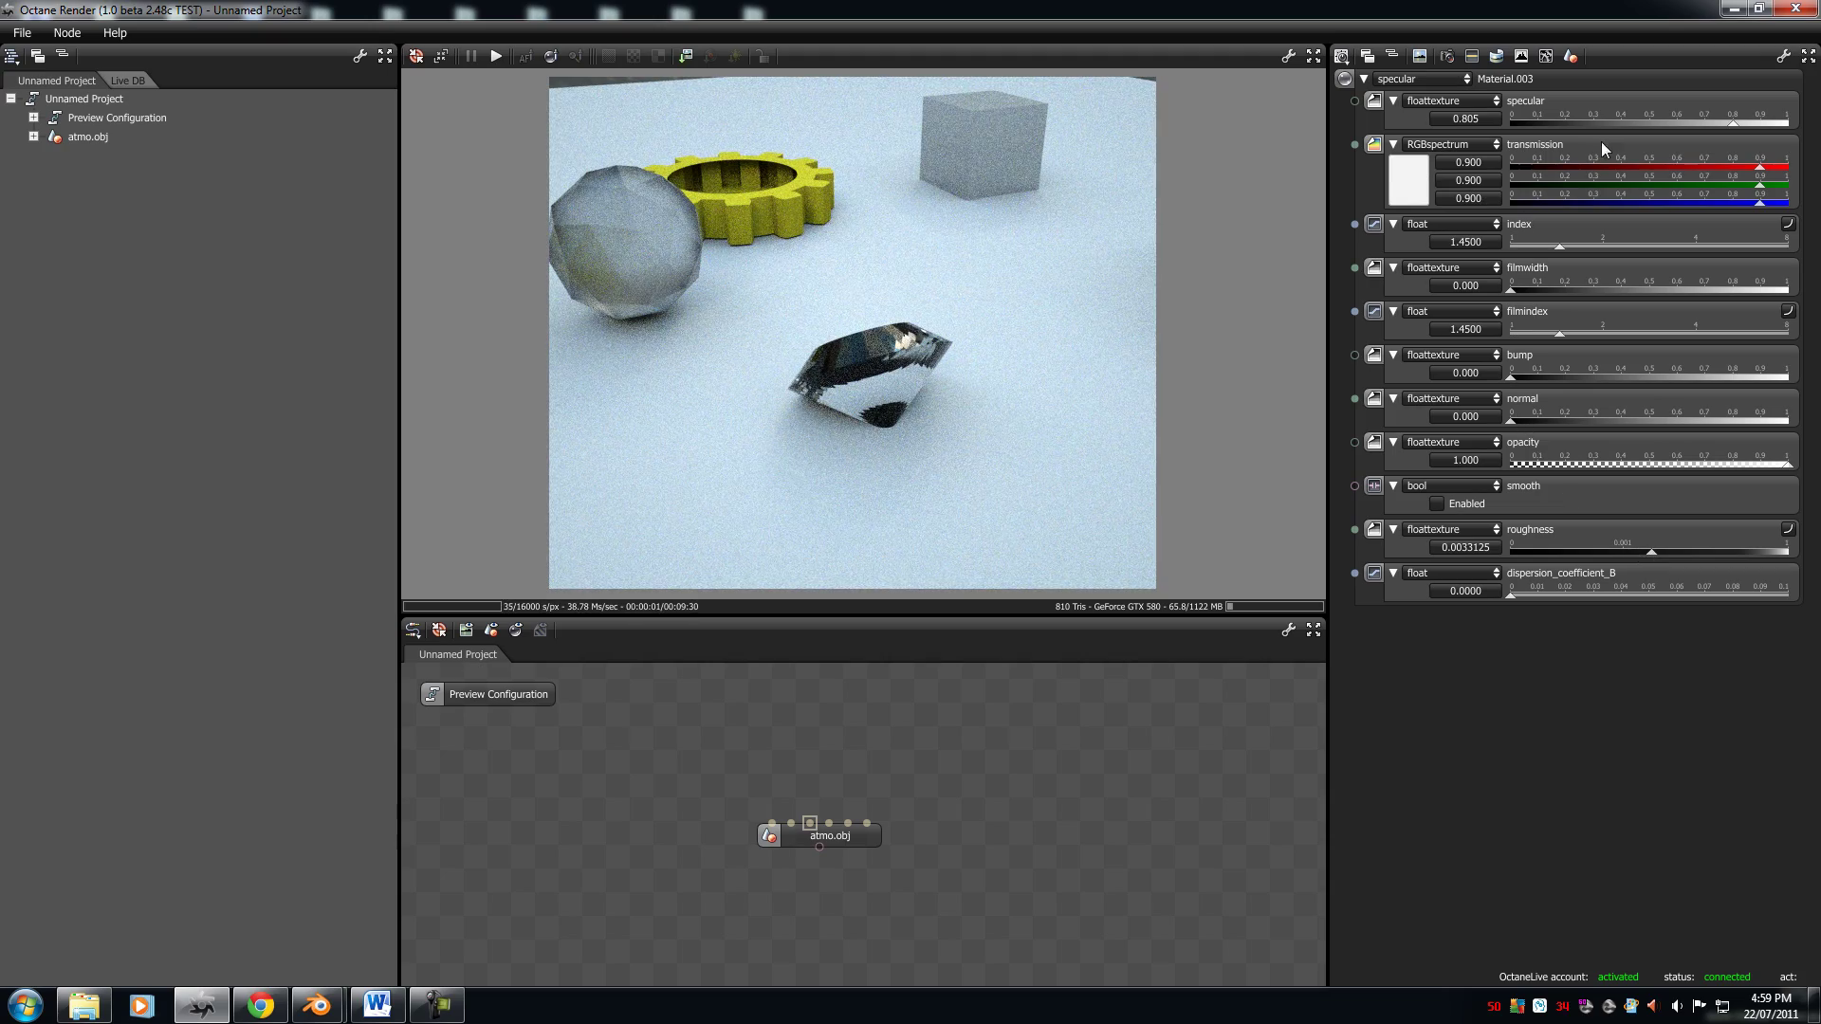
drag(1734, 127, 1786, 125)
drag(1559, 248, 1455, 250)
mouse_move(1613, 255)
mouse_down()
mouse_move(1738, 260)
mouse_move(1606, 260)
mouse_move(1622, 260)
mouse_up()
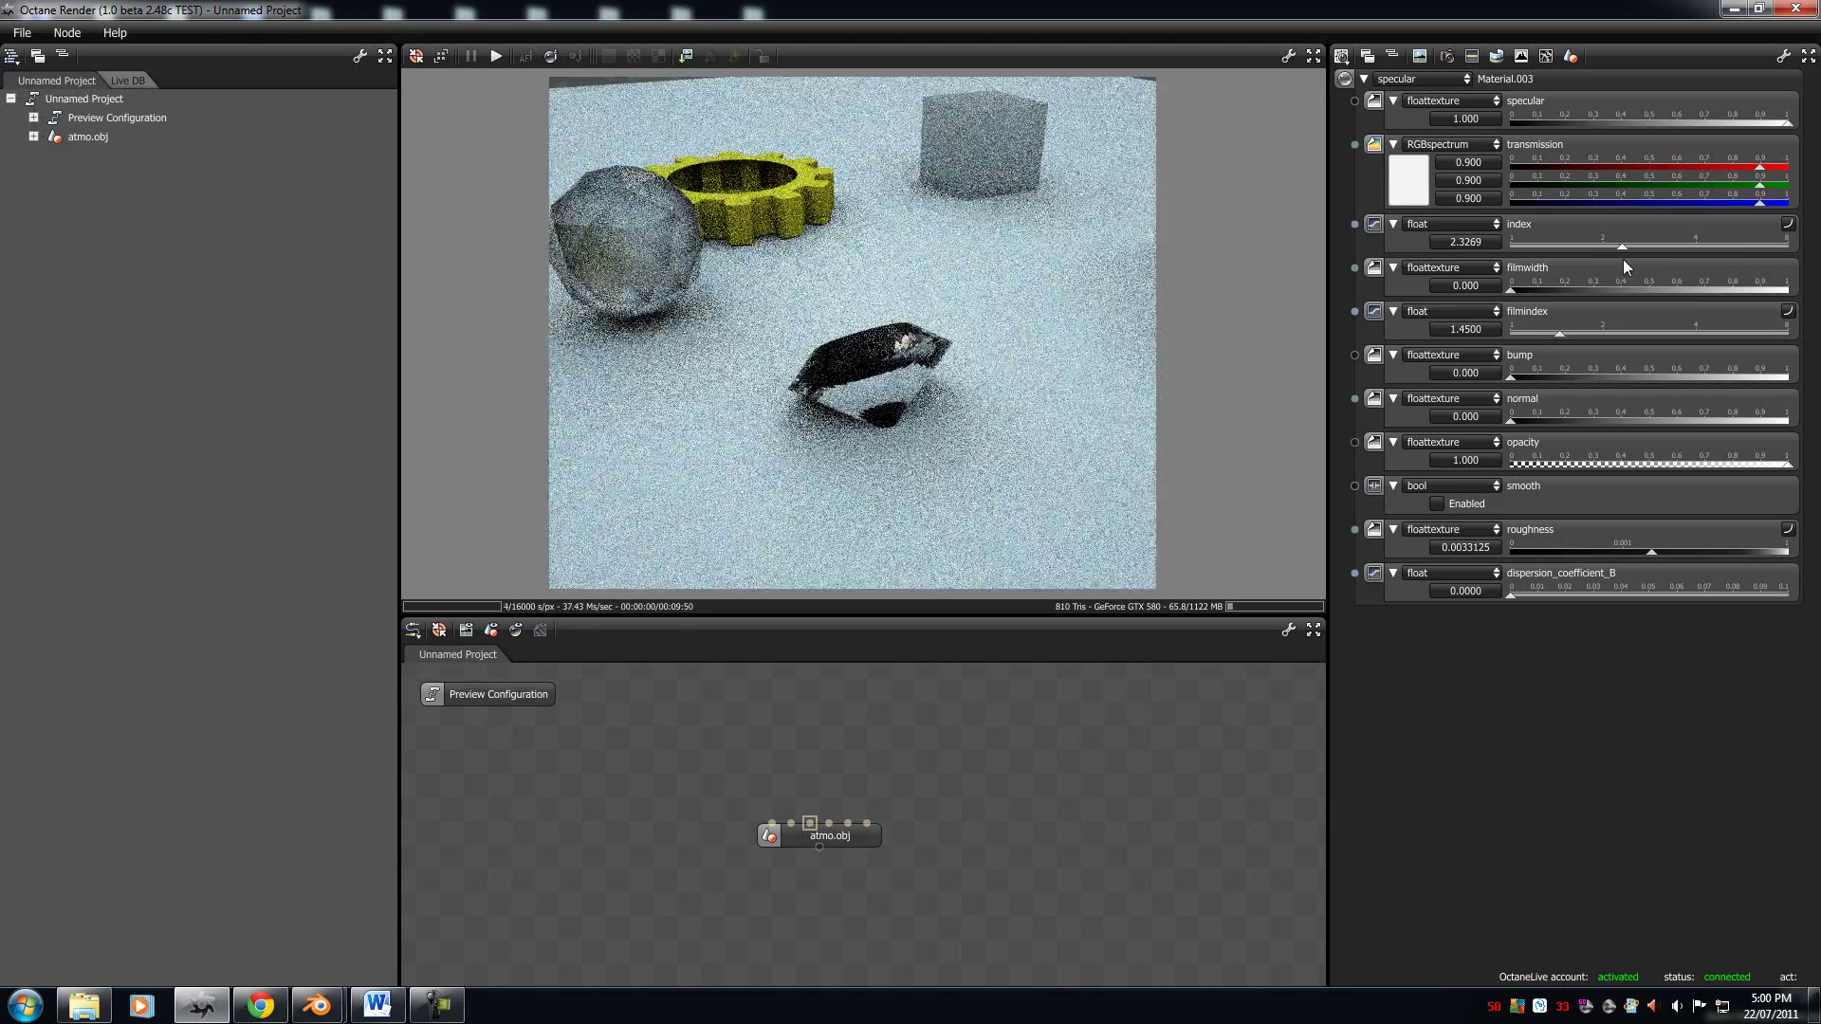
Step: Give the small cube's glossy material a bright green diffuse colour, roughness 0.0000001 and specular about 0.314
click(947, 151)
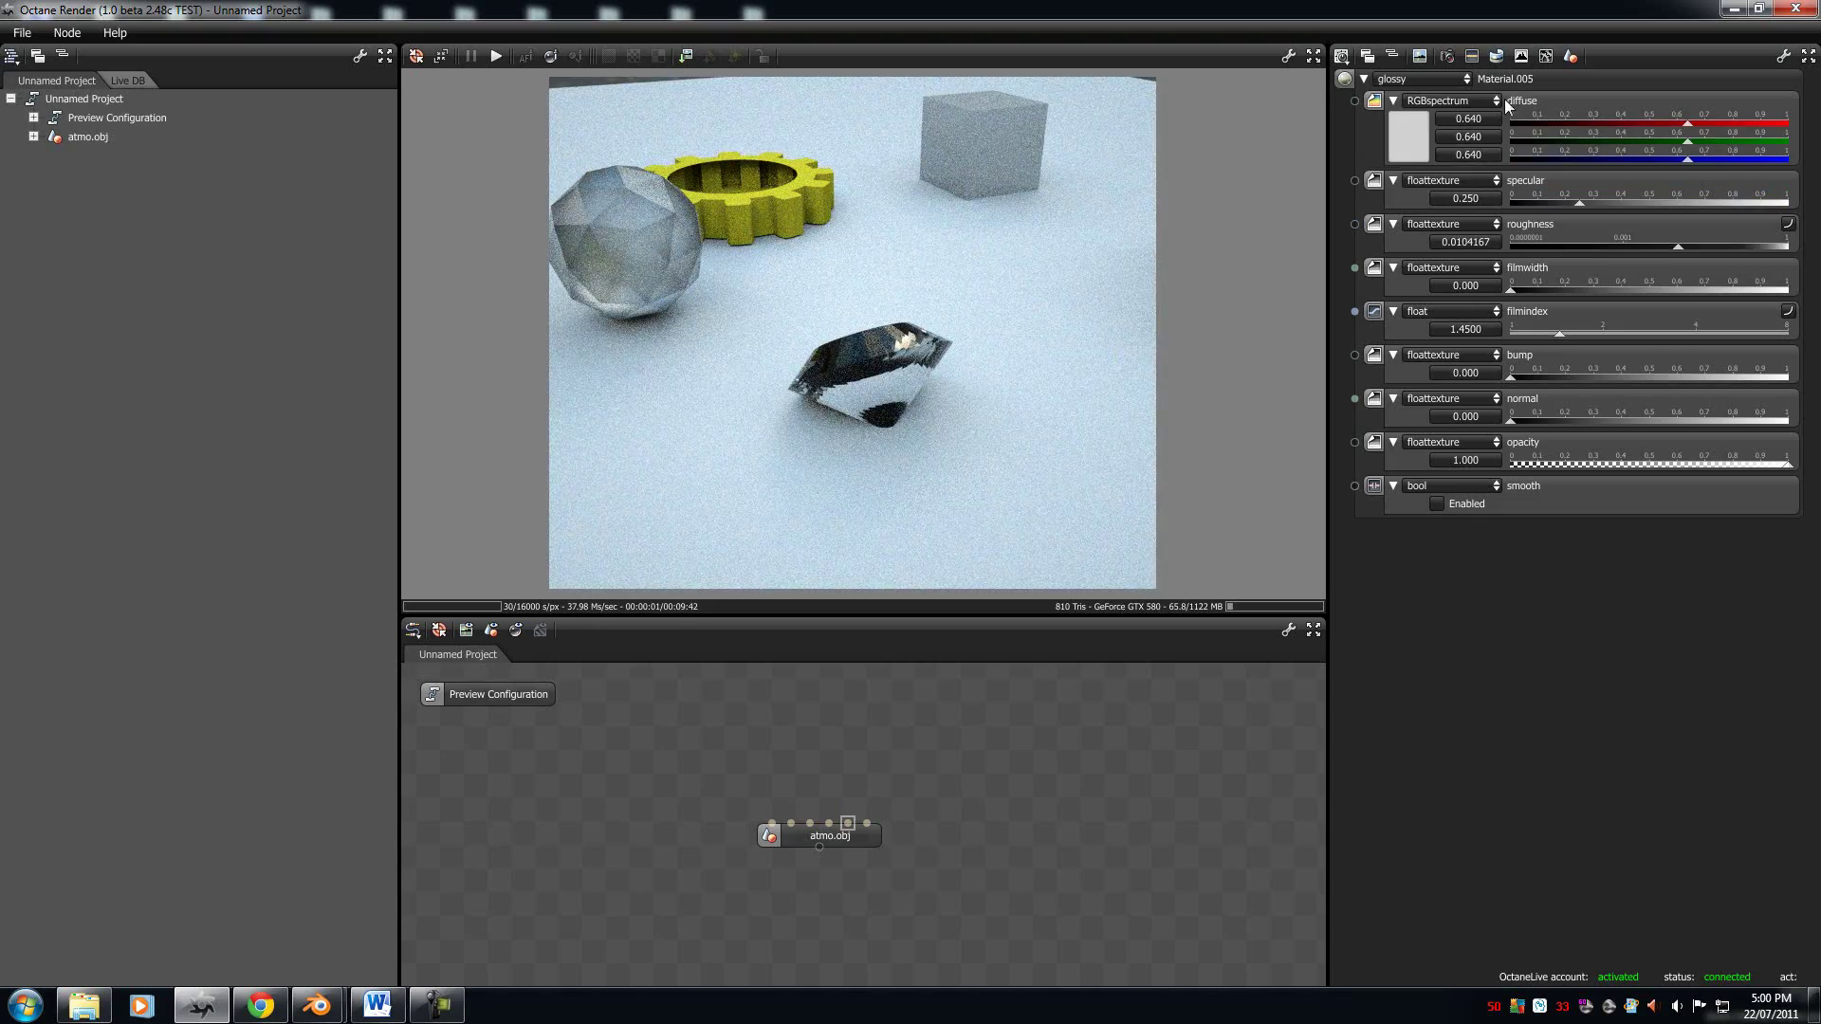
click(1408, 136)
mouse_move(1472, 211)
mouse_down()
mouse_move(1555, 201)
mouse_move(1492, 195)
mouse_up()
drag(1648, 261, 1648, 266)
drag(1506, 211, 1542, 203)
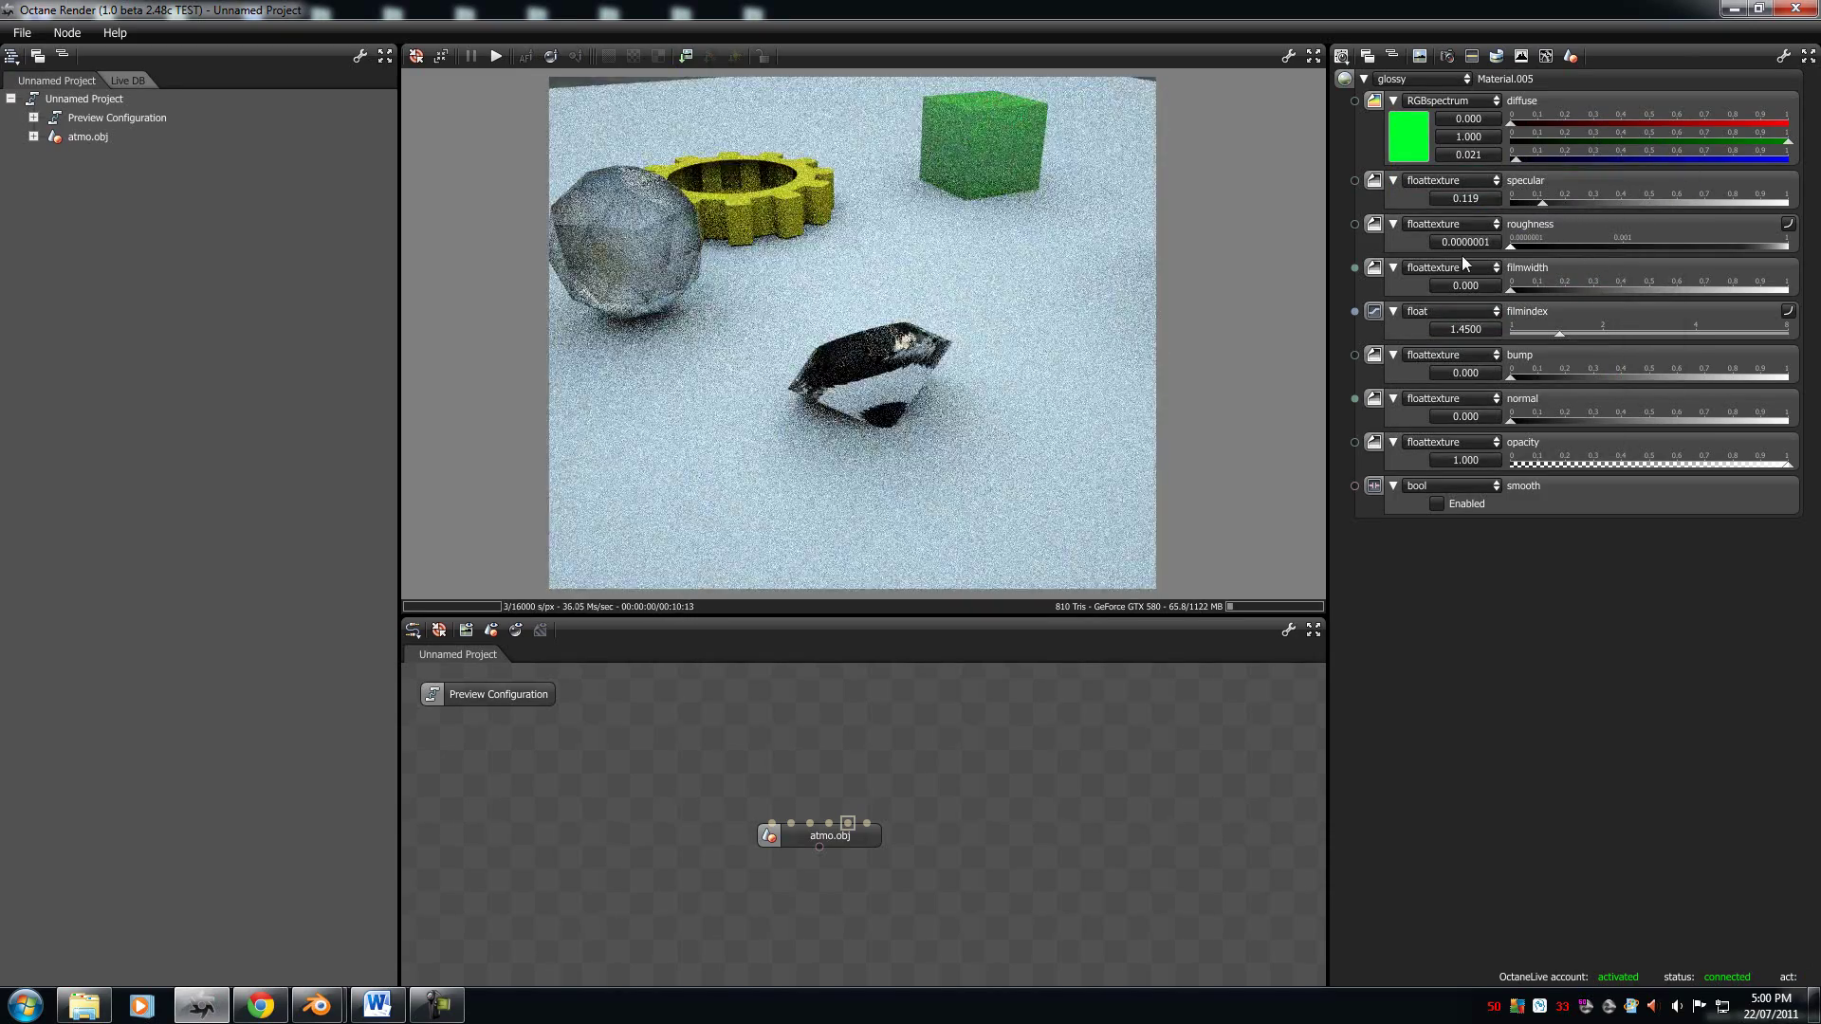
drag(1550, 202, 1595, 201)
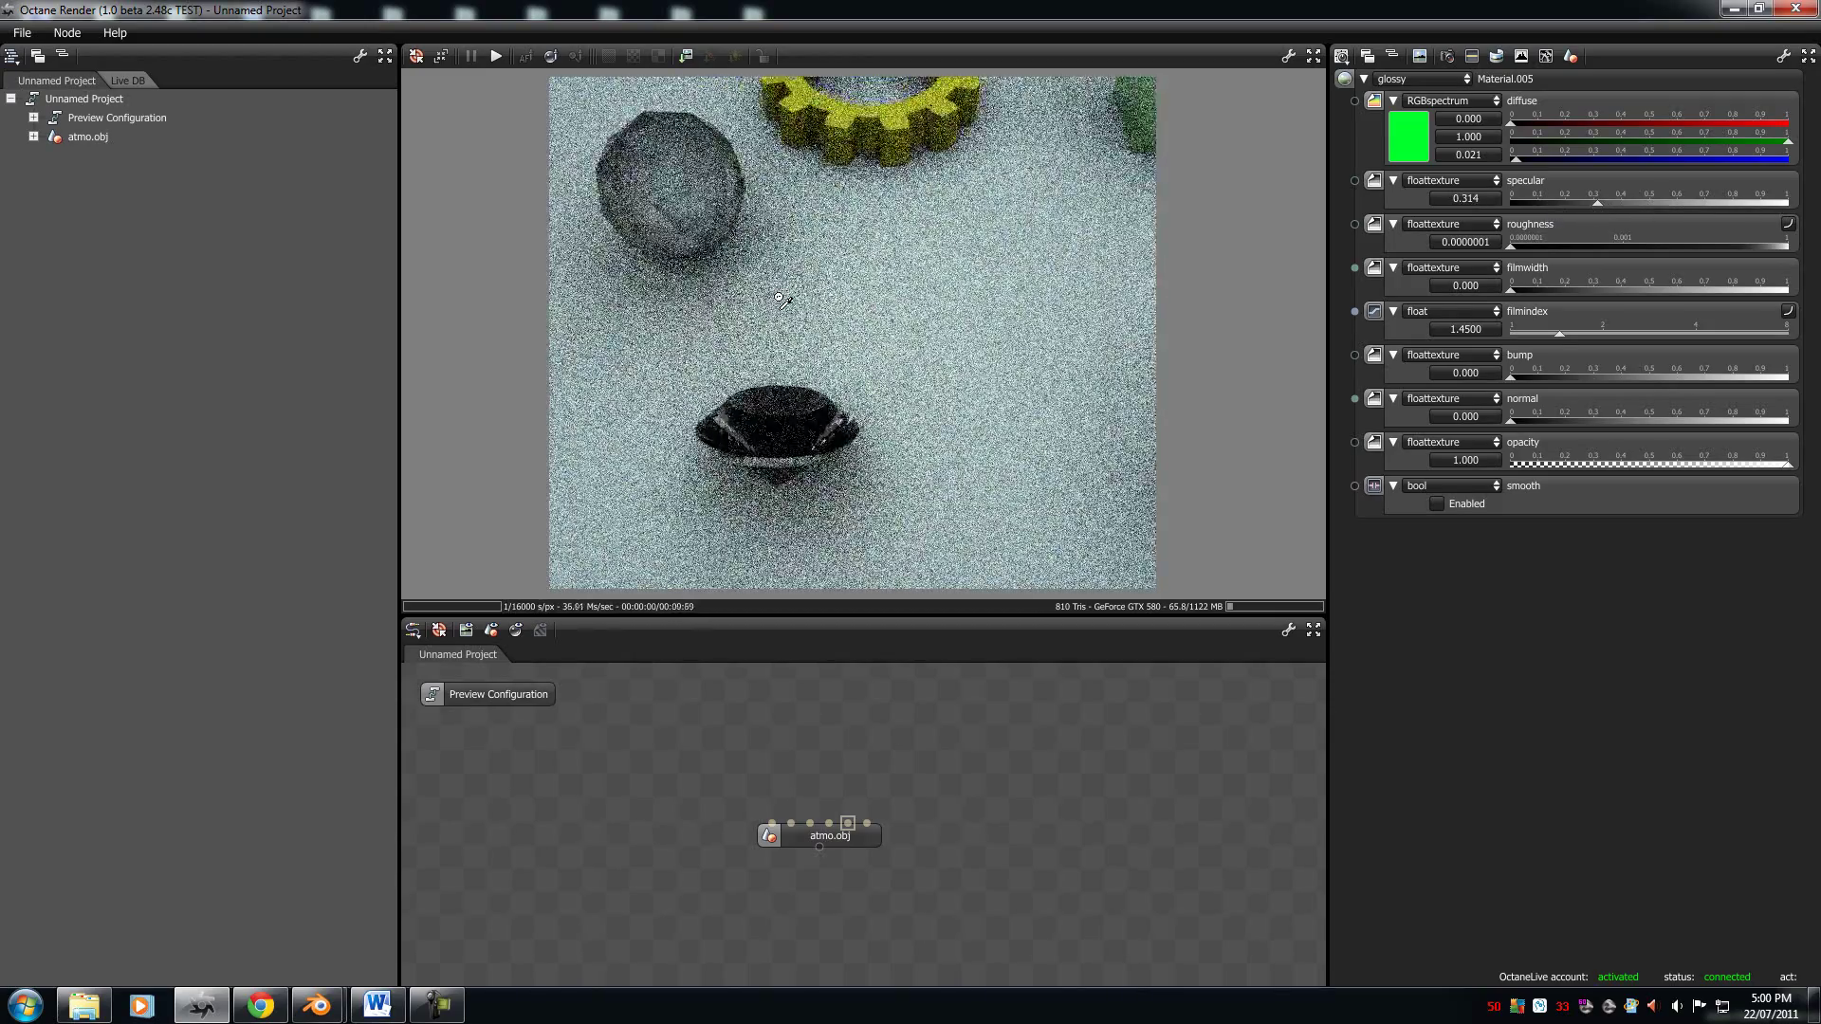
Step: Set the floor material's specular to about 0.836 and roughness to about 0.0000736, and inspect the reflections from several angles
drag(935, 268, 953, 446)
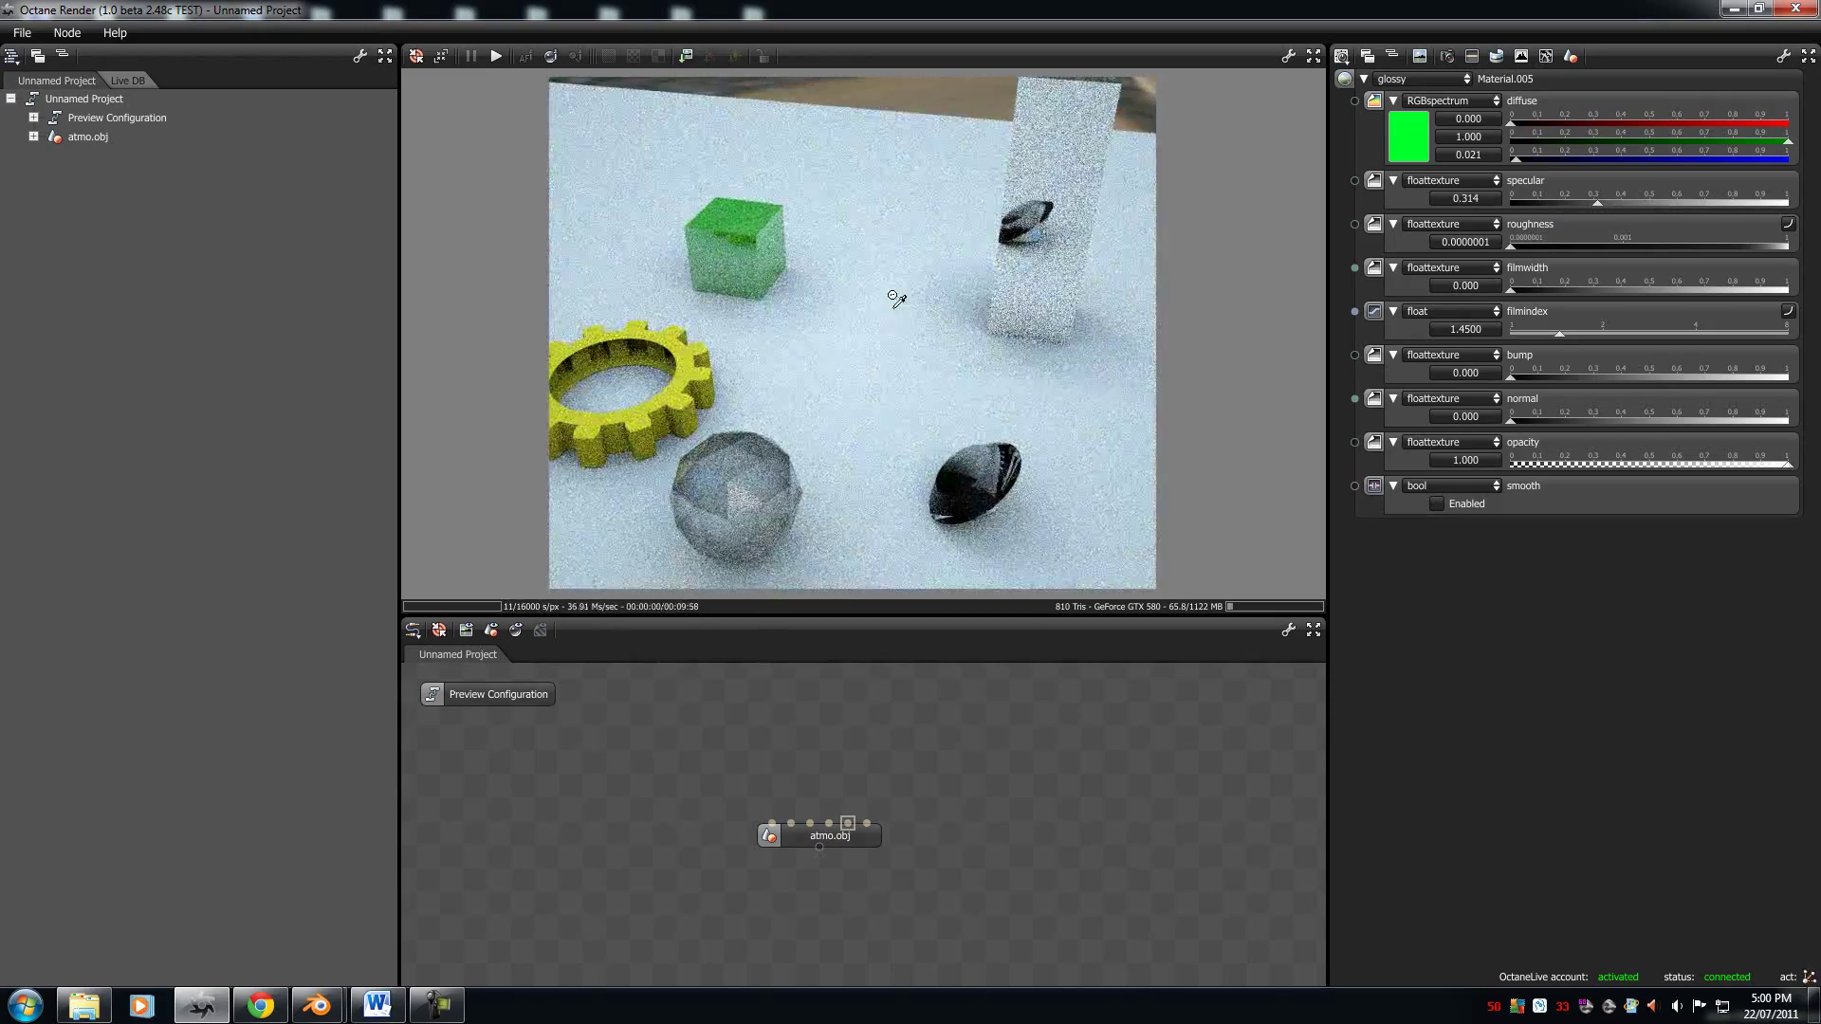
click(896, 320)
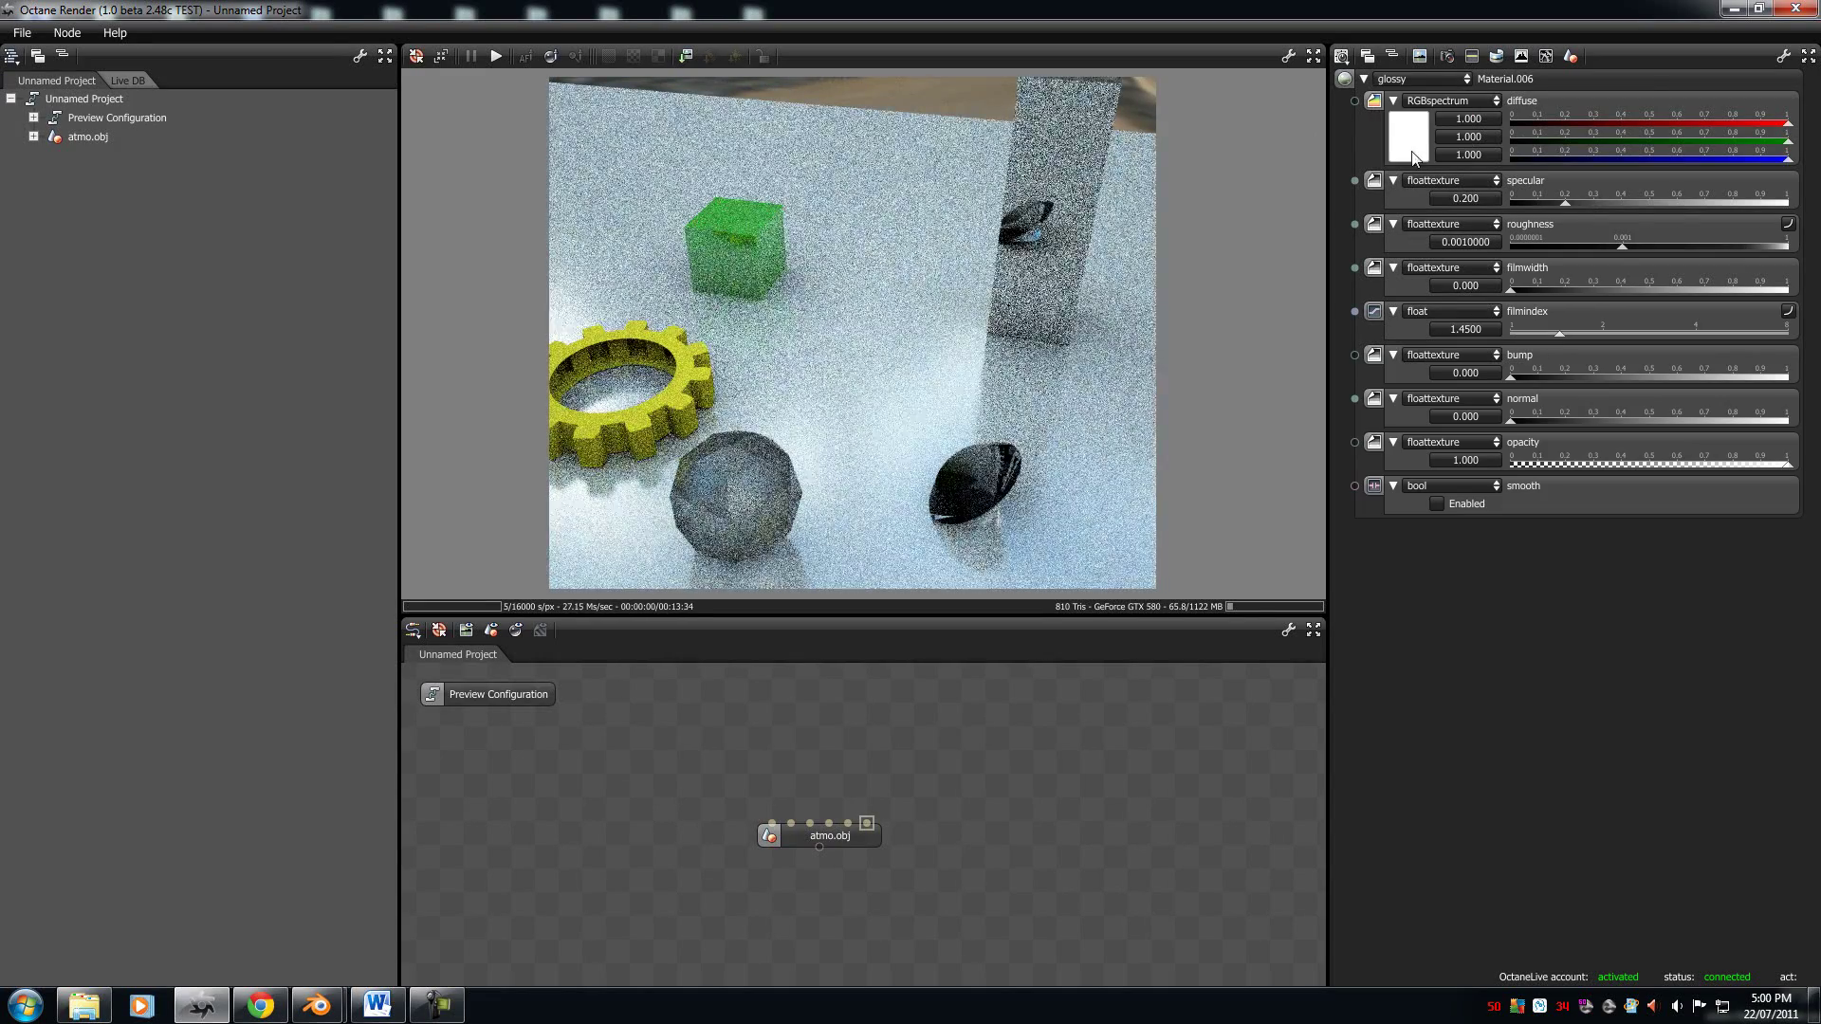
drag(1566, 203, 1786, 219)
drag(1623, 249, 1560, 248)
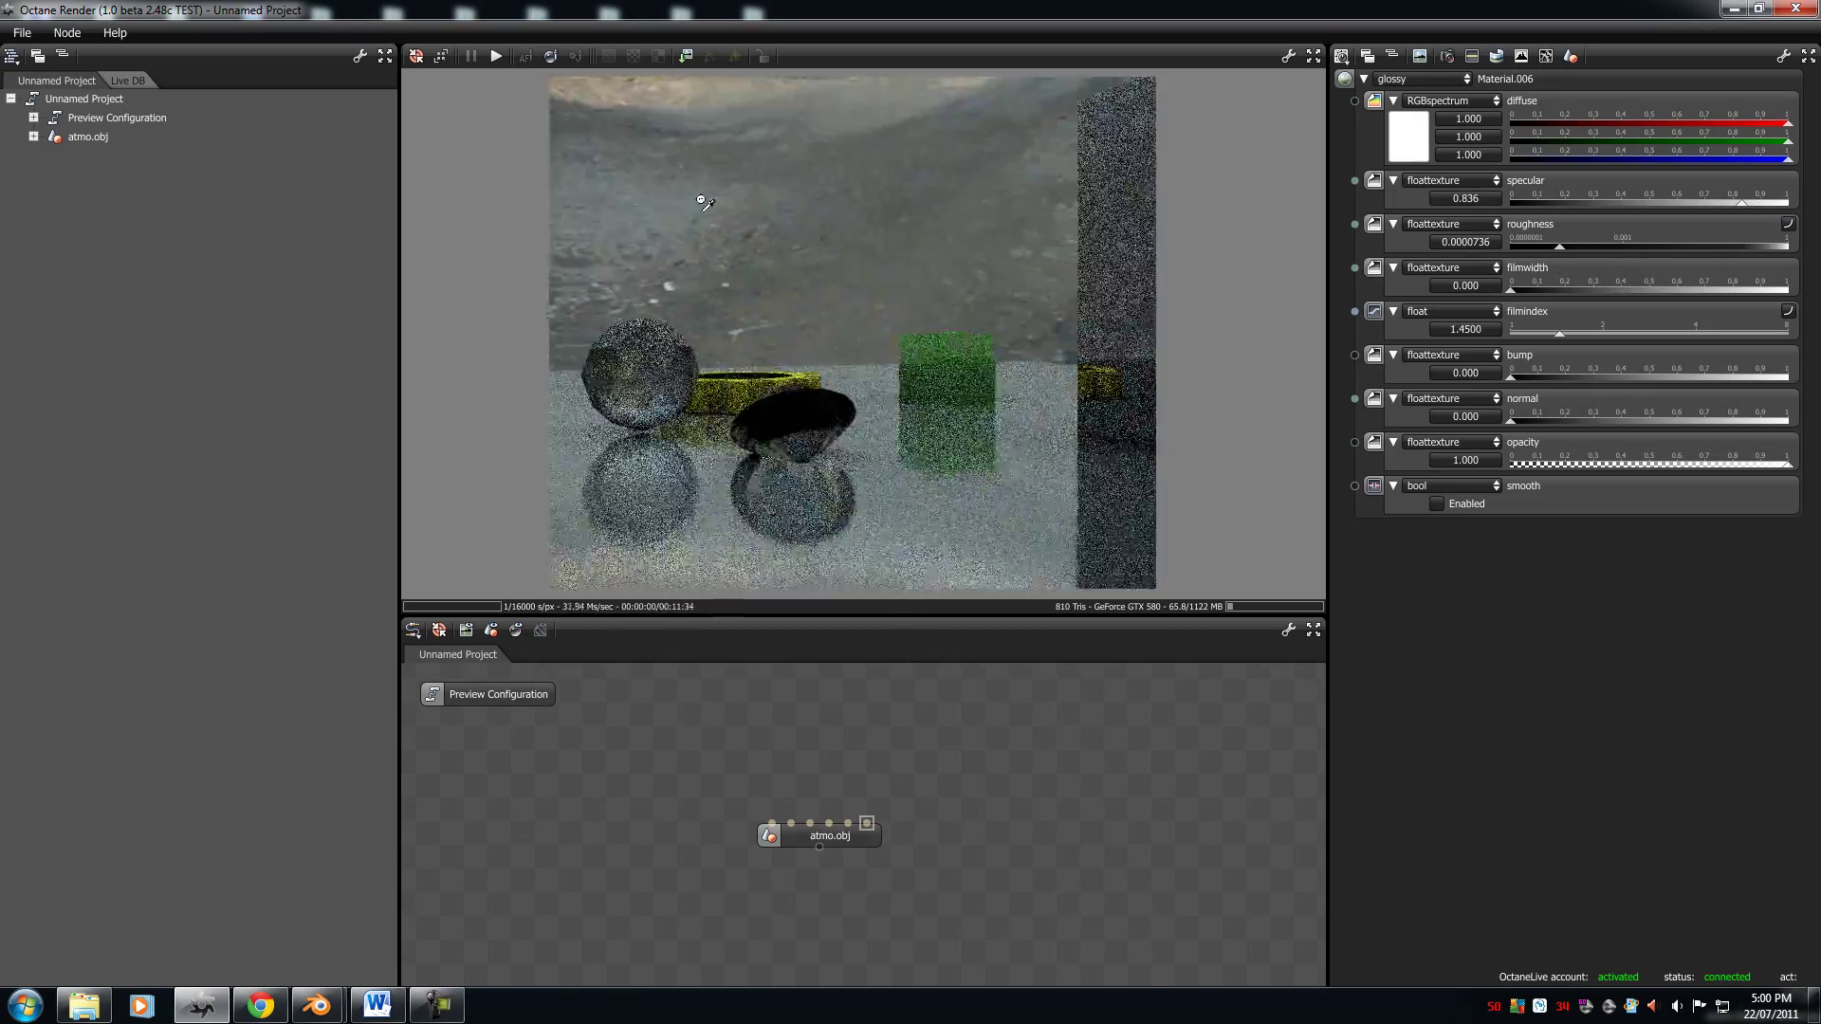
drag(1014, 216, 1167, 291)
drag(929, 505, 1019, 401)
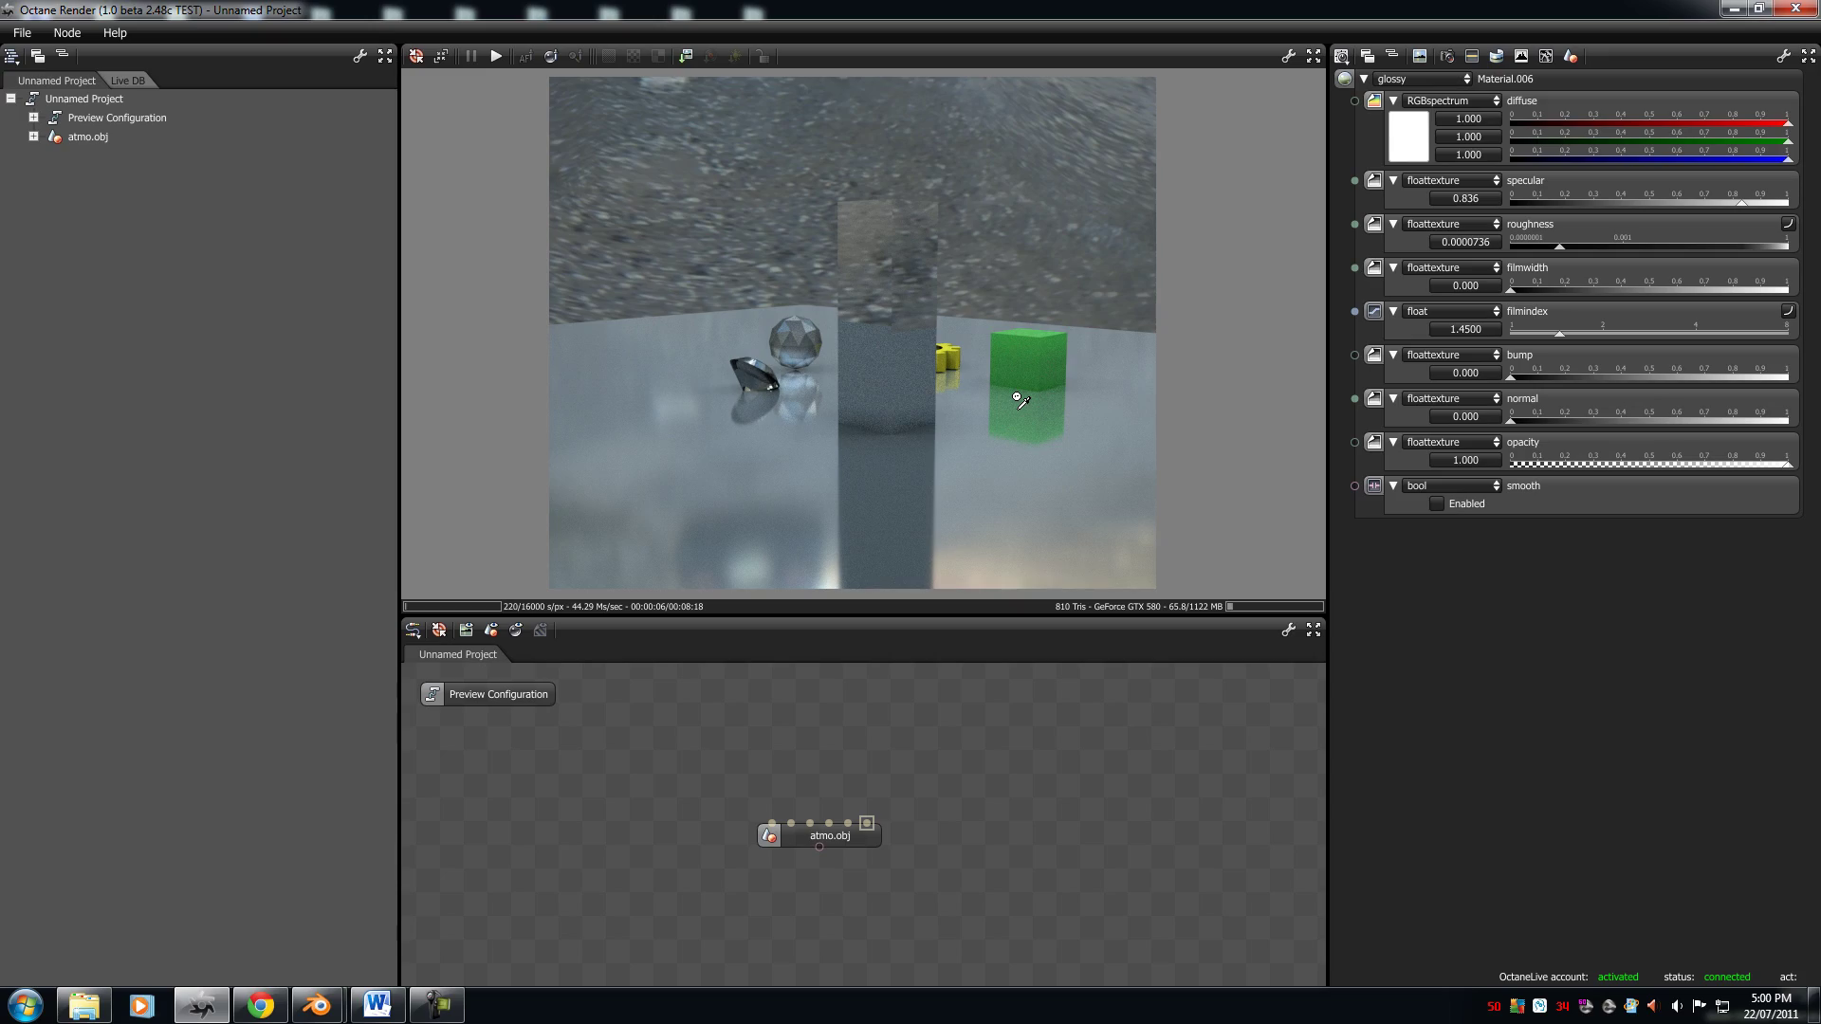
drag(1017, 399, 643, 324)
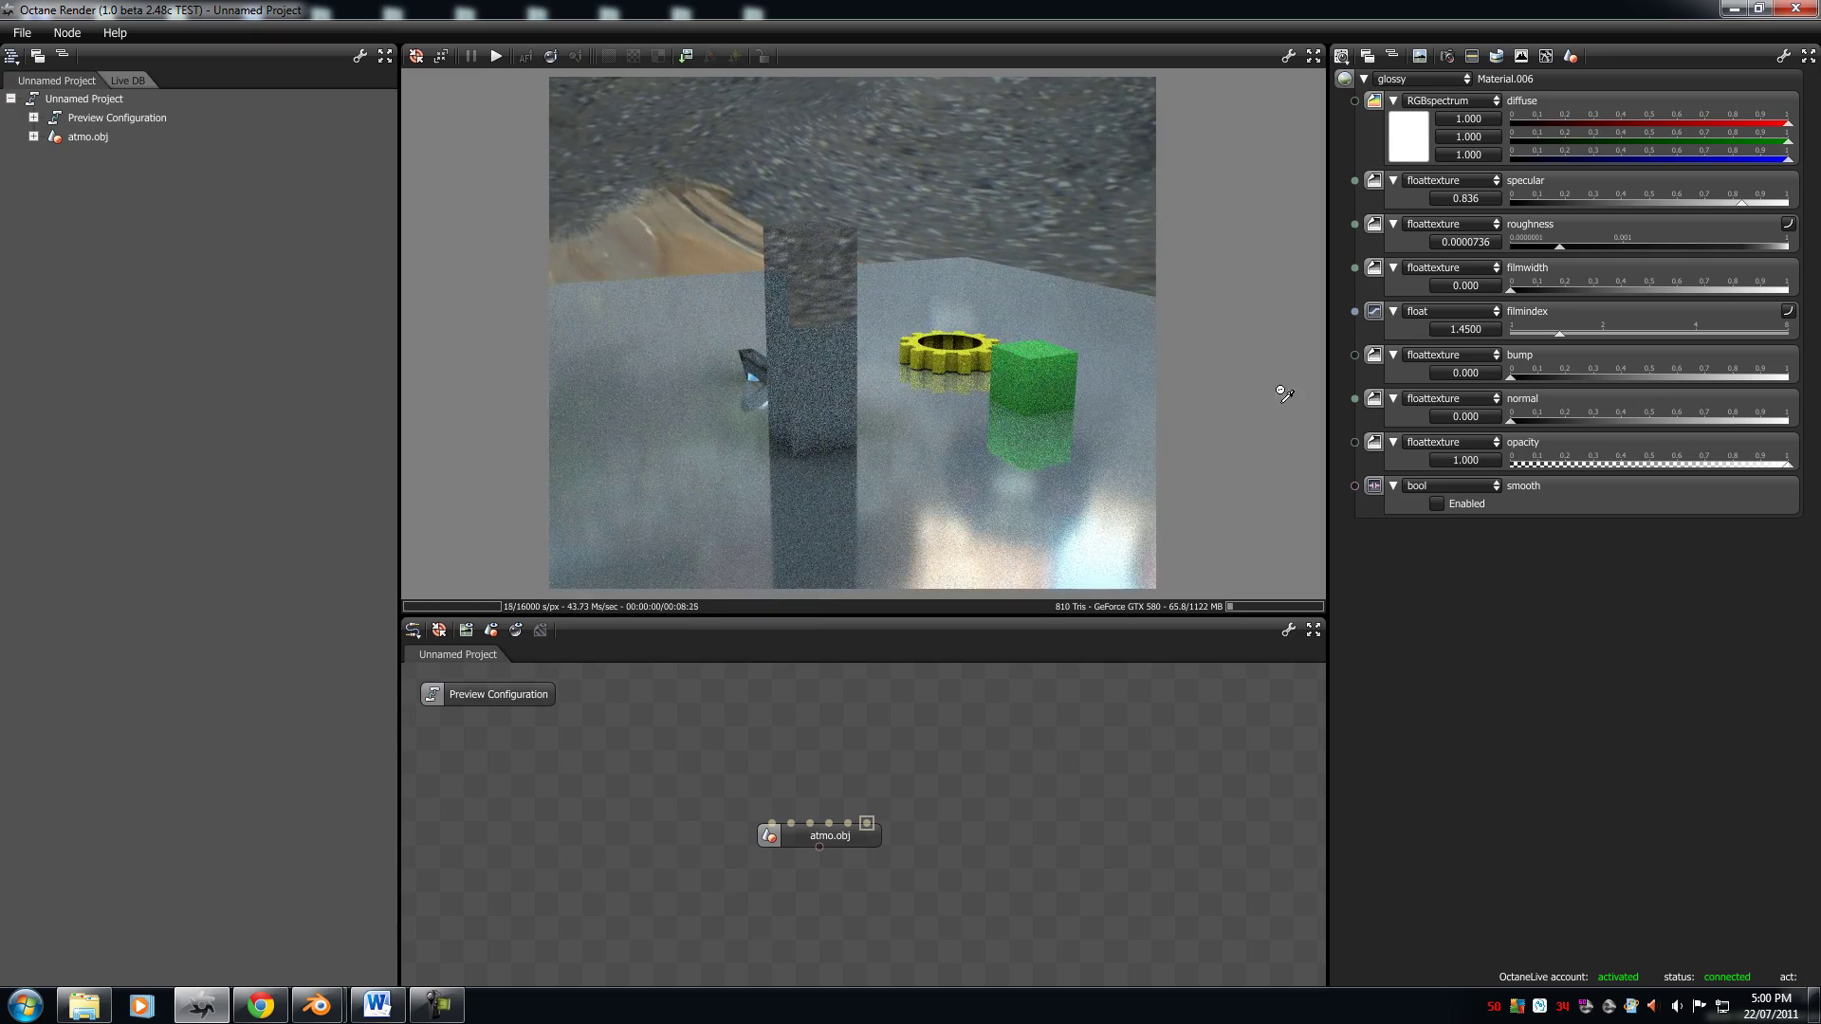
drag(936, 300, 834, 143)
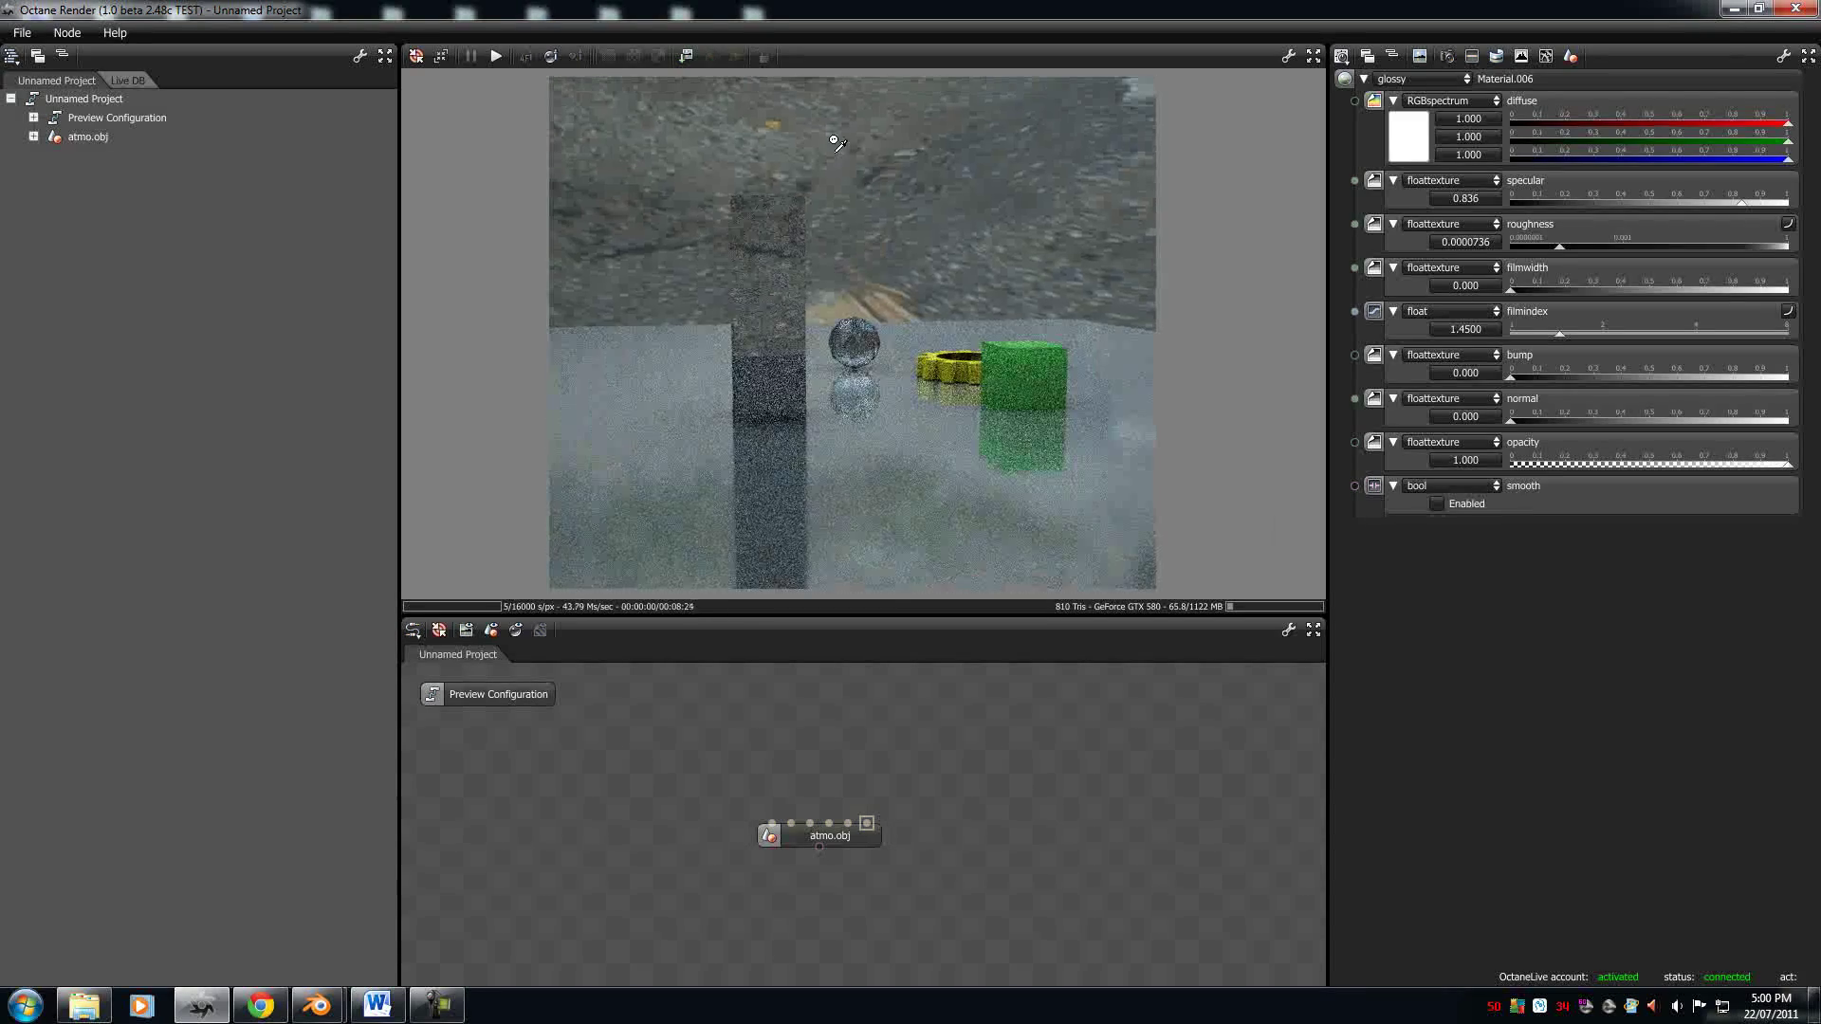
Step: Enable the alpha channel in the directlighting kernel and inspect the scene from several angles without the environment background
click(1539, 58)
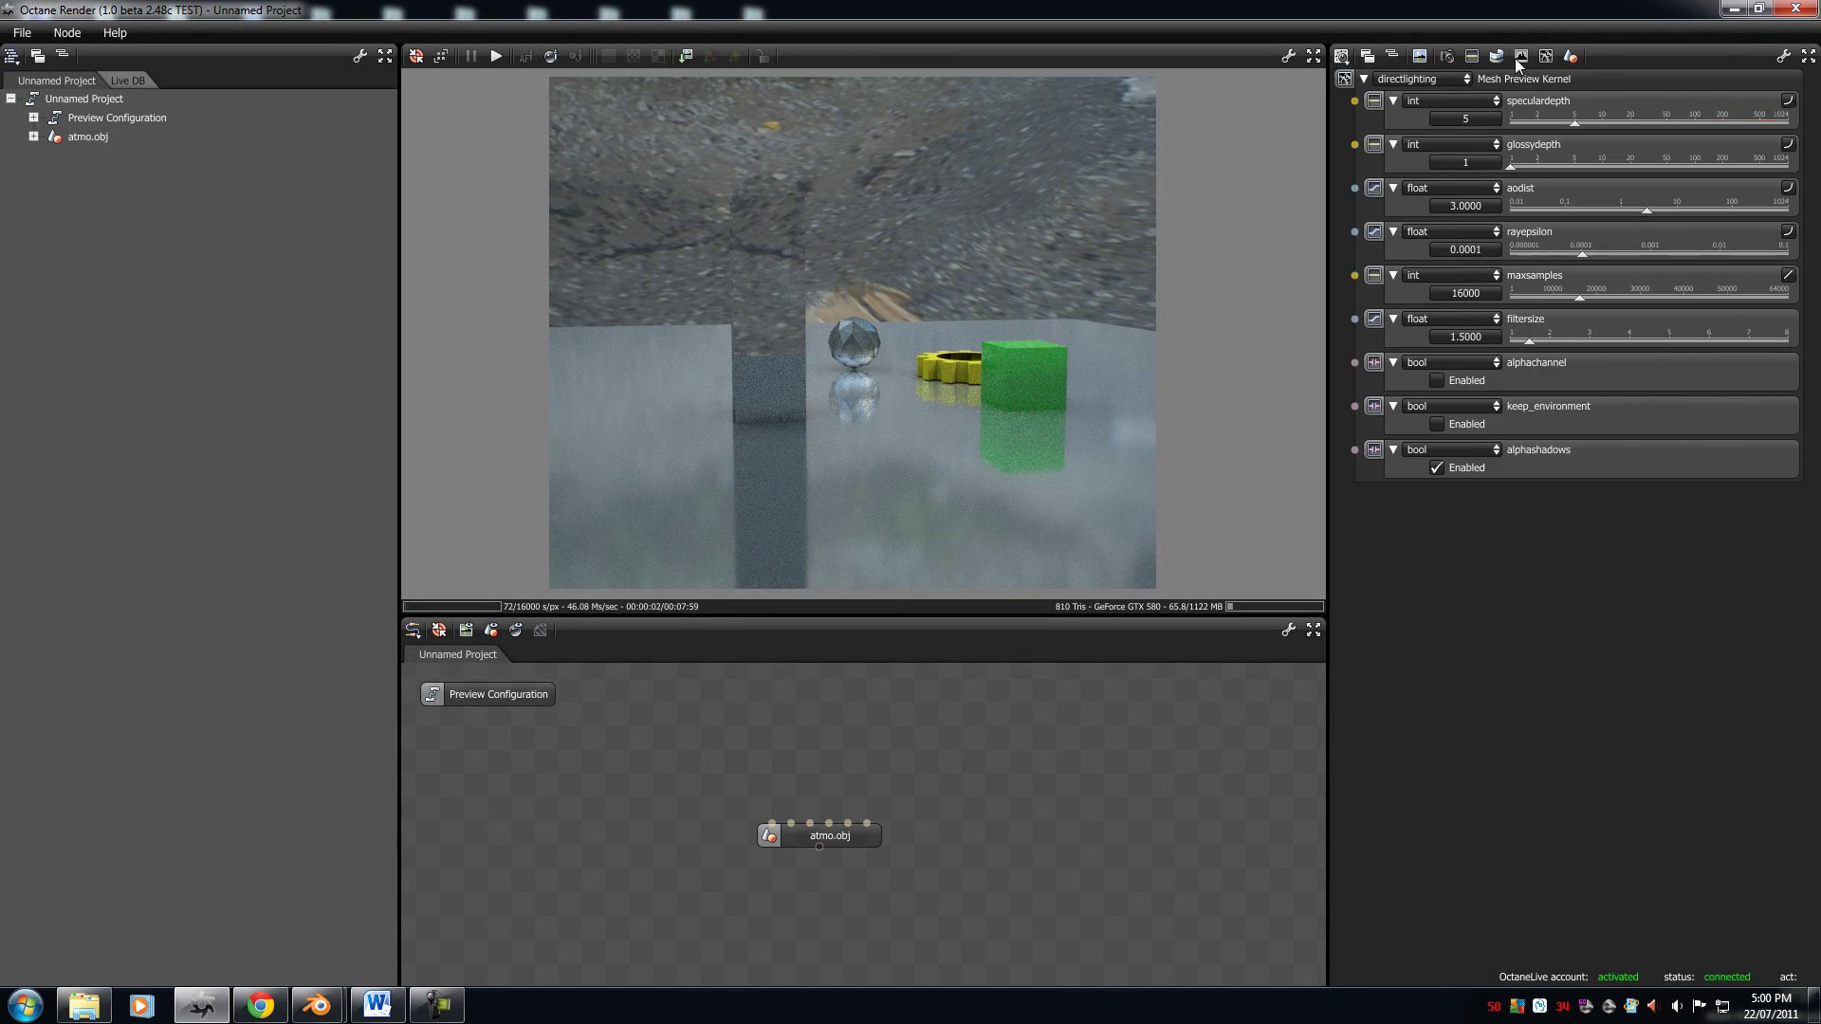
click(1501, 58)
click(1545, 57)
click(1436, 383)
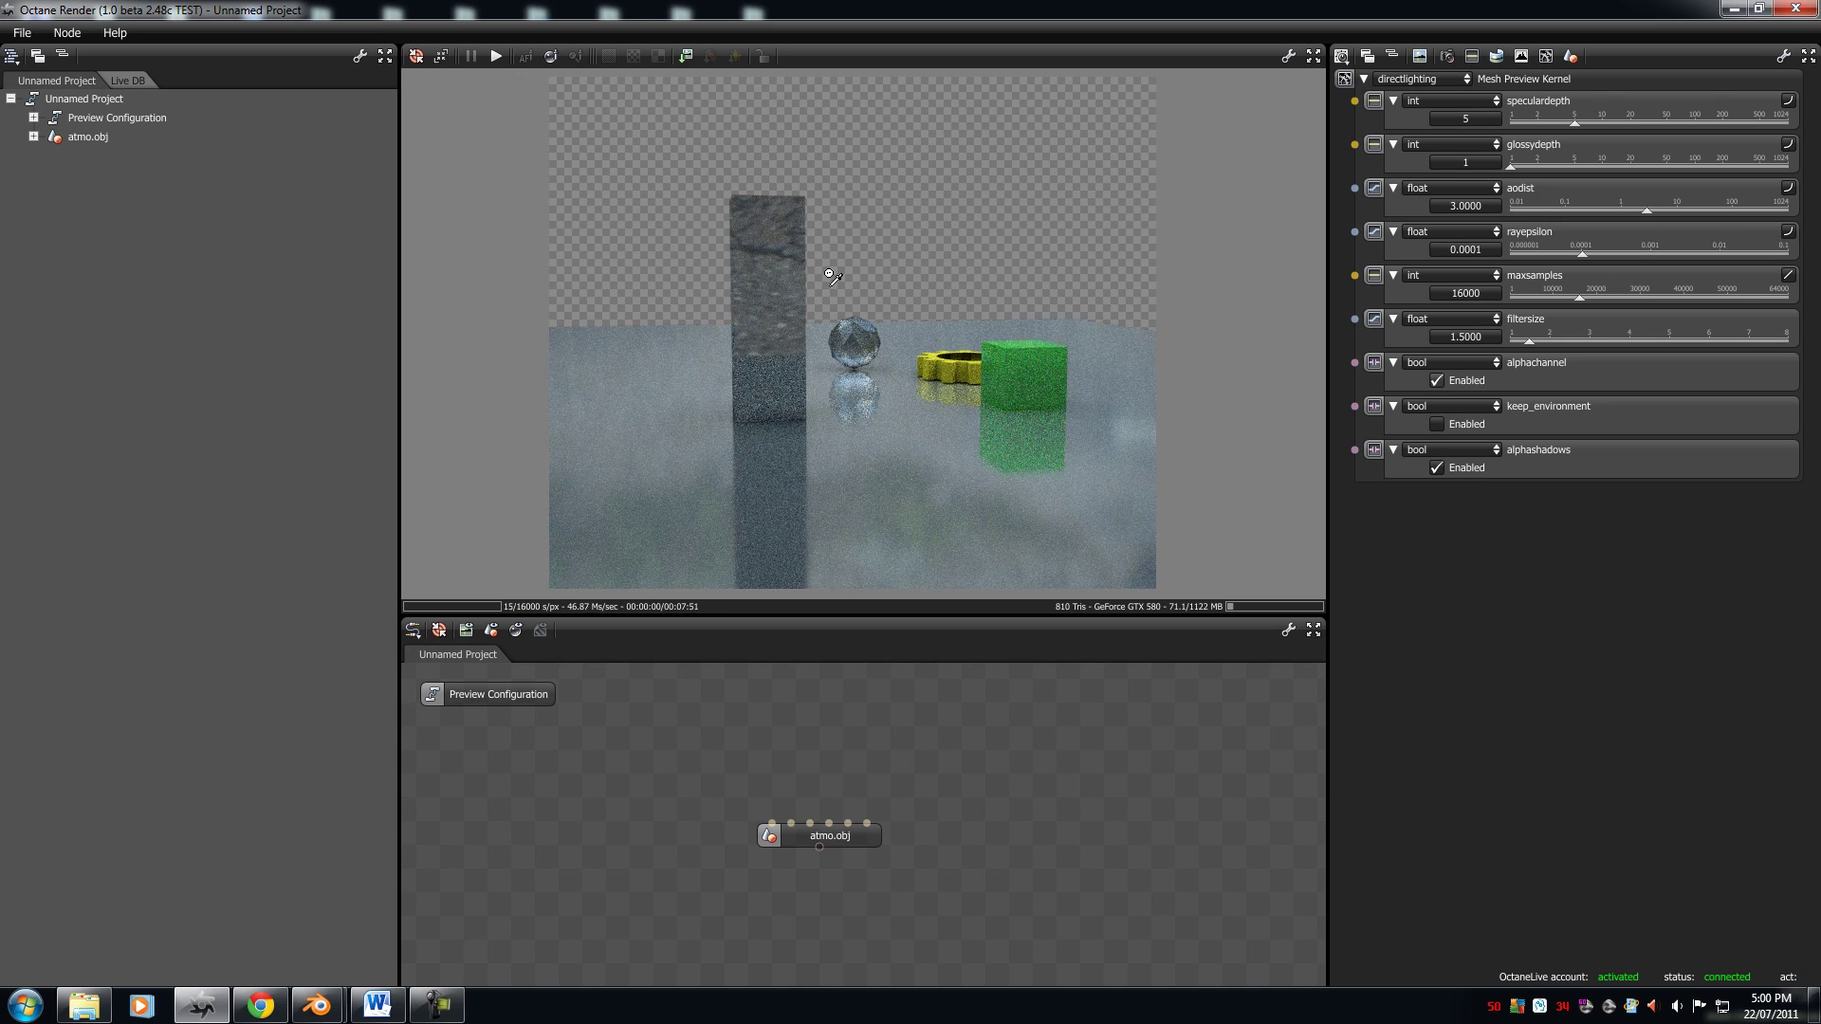
mouse_move(670, 451)
mouse_down()
mouse_move(902, 528)
mouse_move(1150, 508)
mouse_move(627, 440)
mouse_move(806, 456)
mouse_move(685, 459)
mouse_up()
right_drag(682, 459, 748, 412)
middle_drag(749, 412, 729, 186)
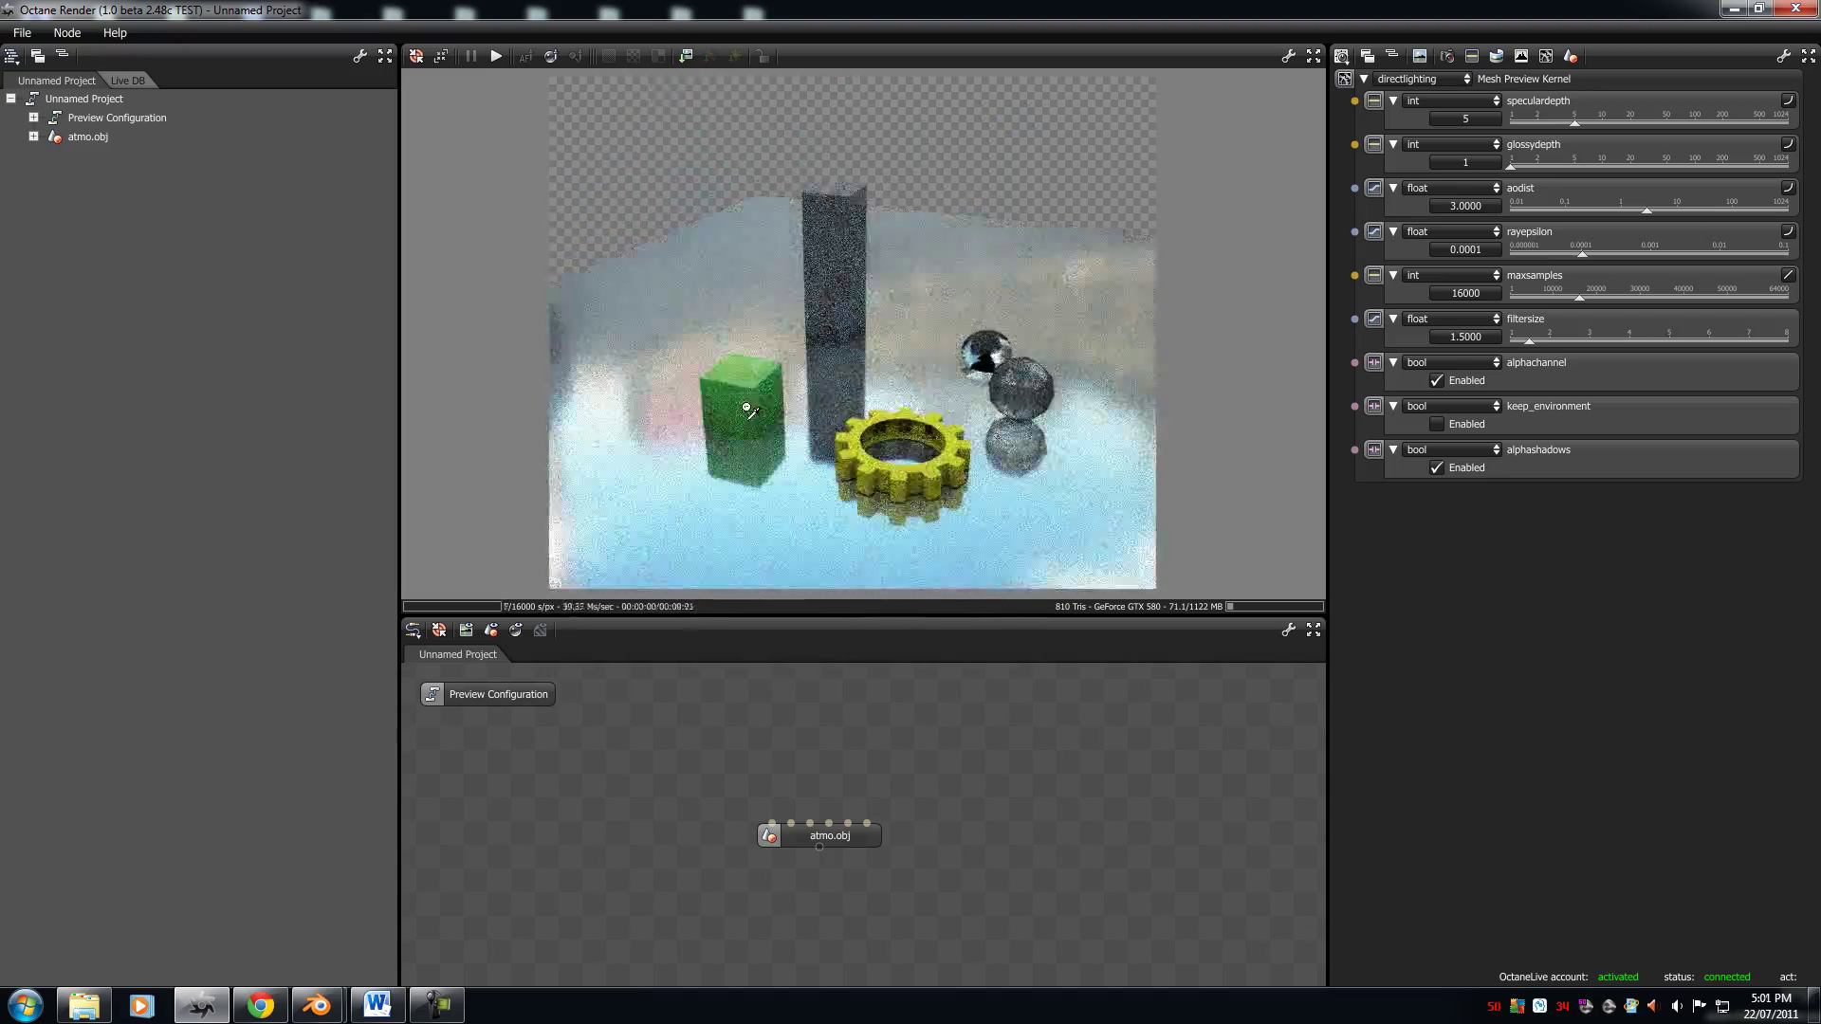
drag(730, 503, 858, 417)
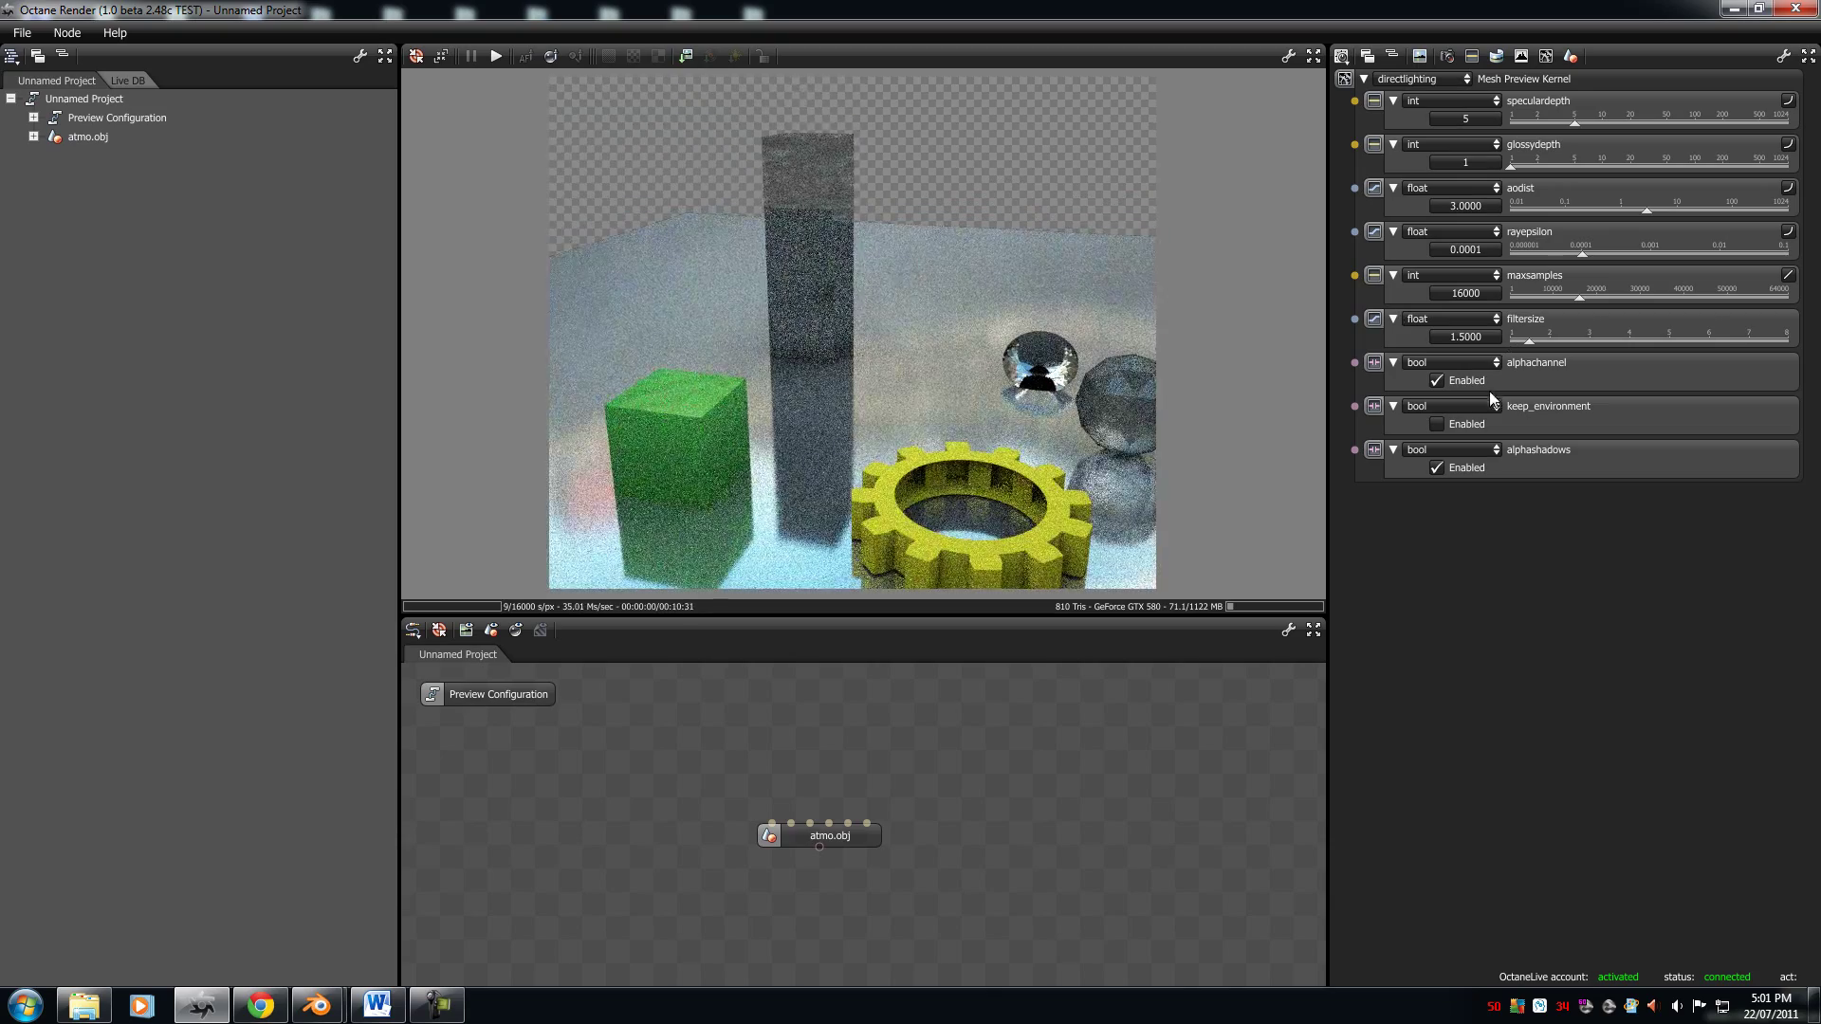
Step: Disable the kernel's alpha channel and return to the environment settings
click(1437, 381)
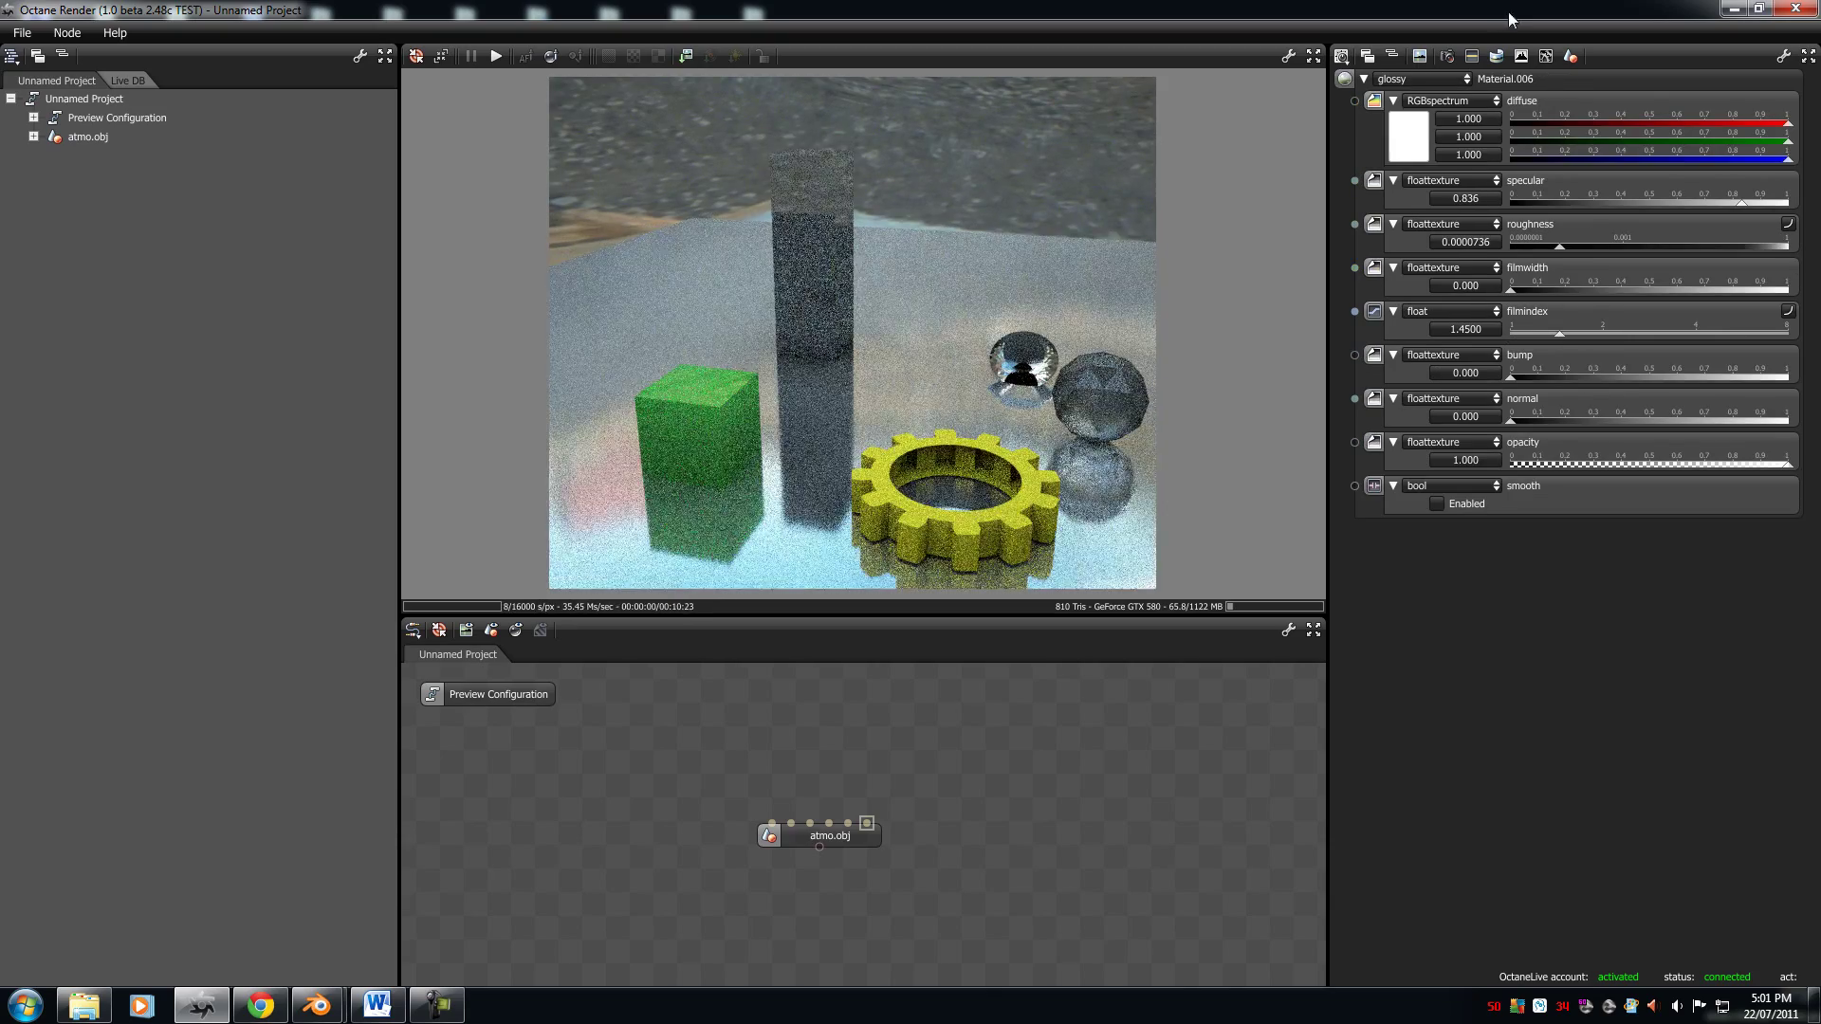
click(1546, 59)
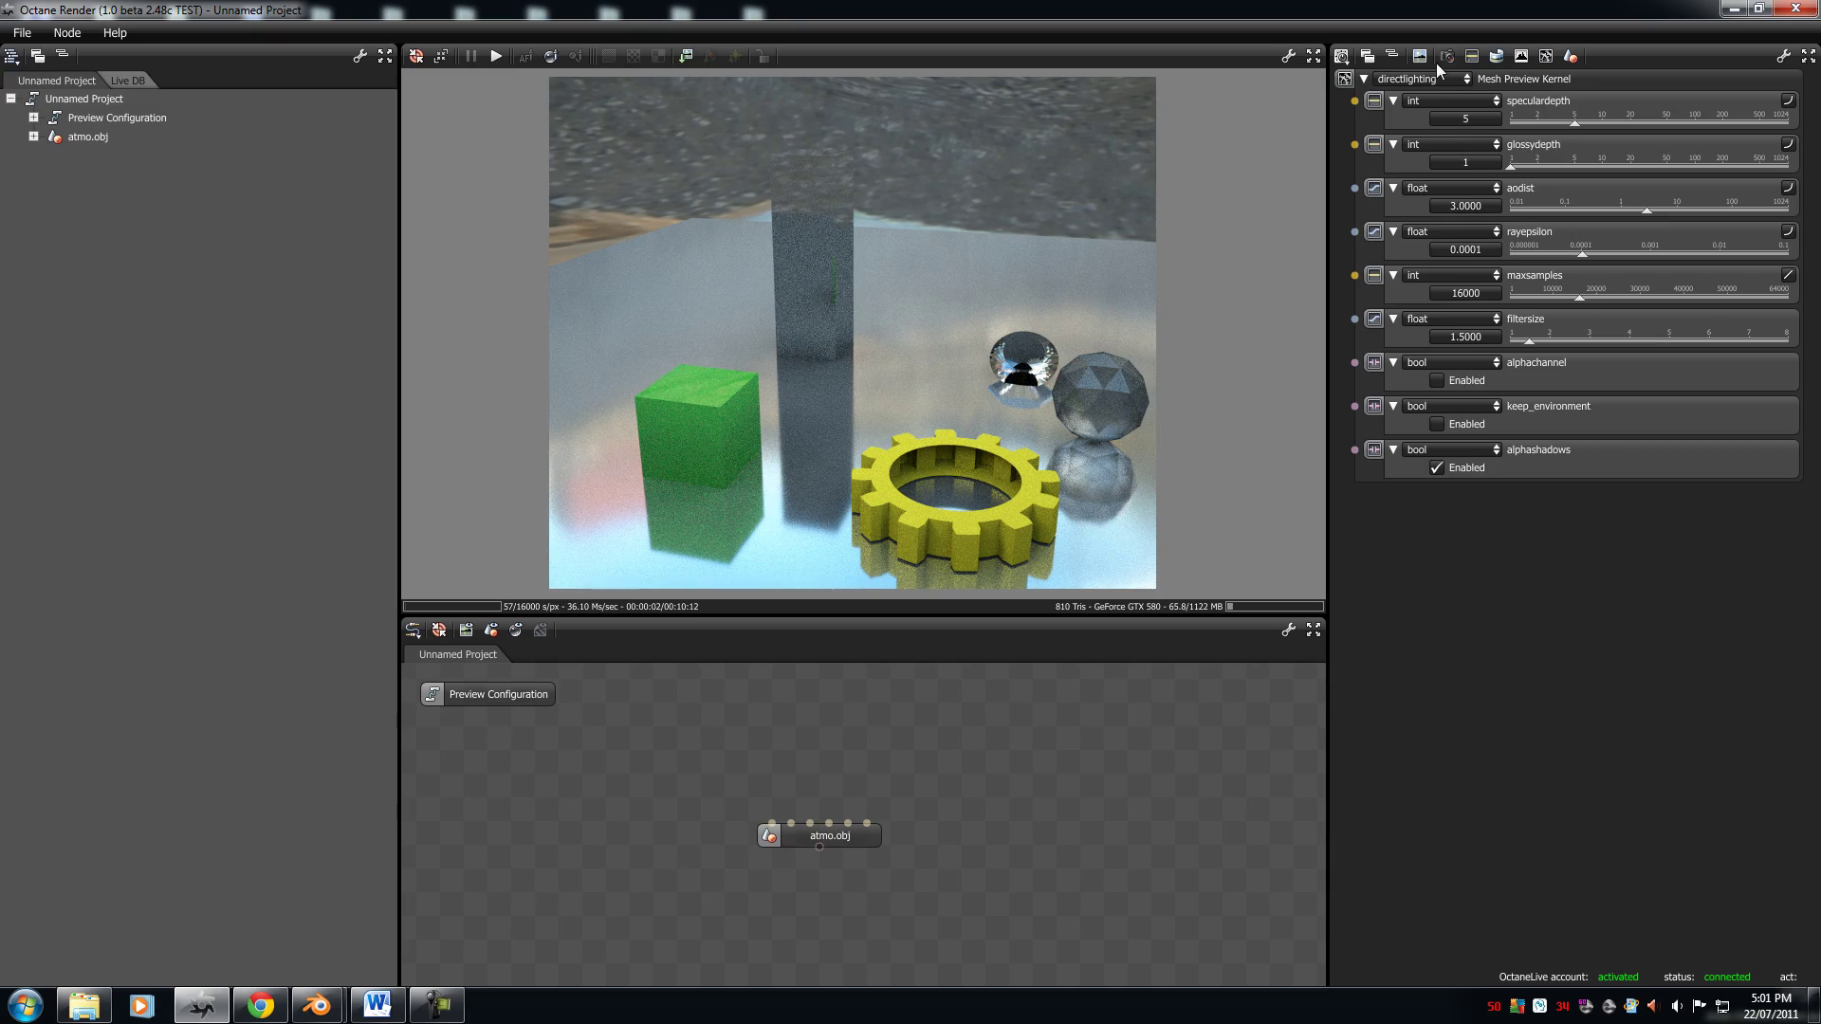
click(1470, 59)
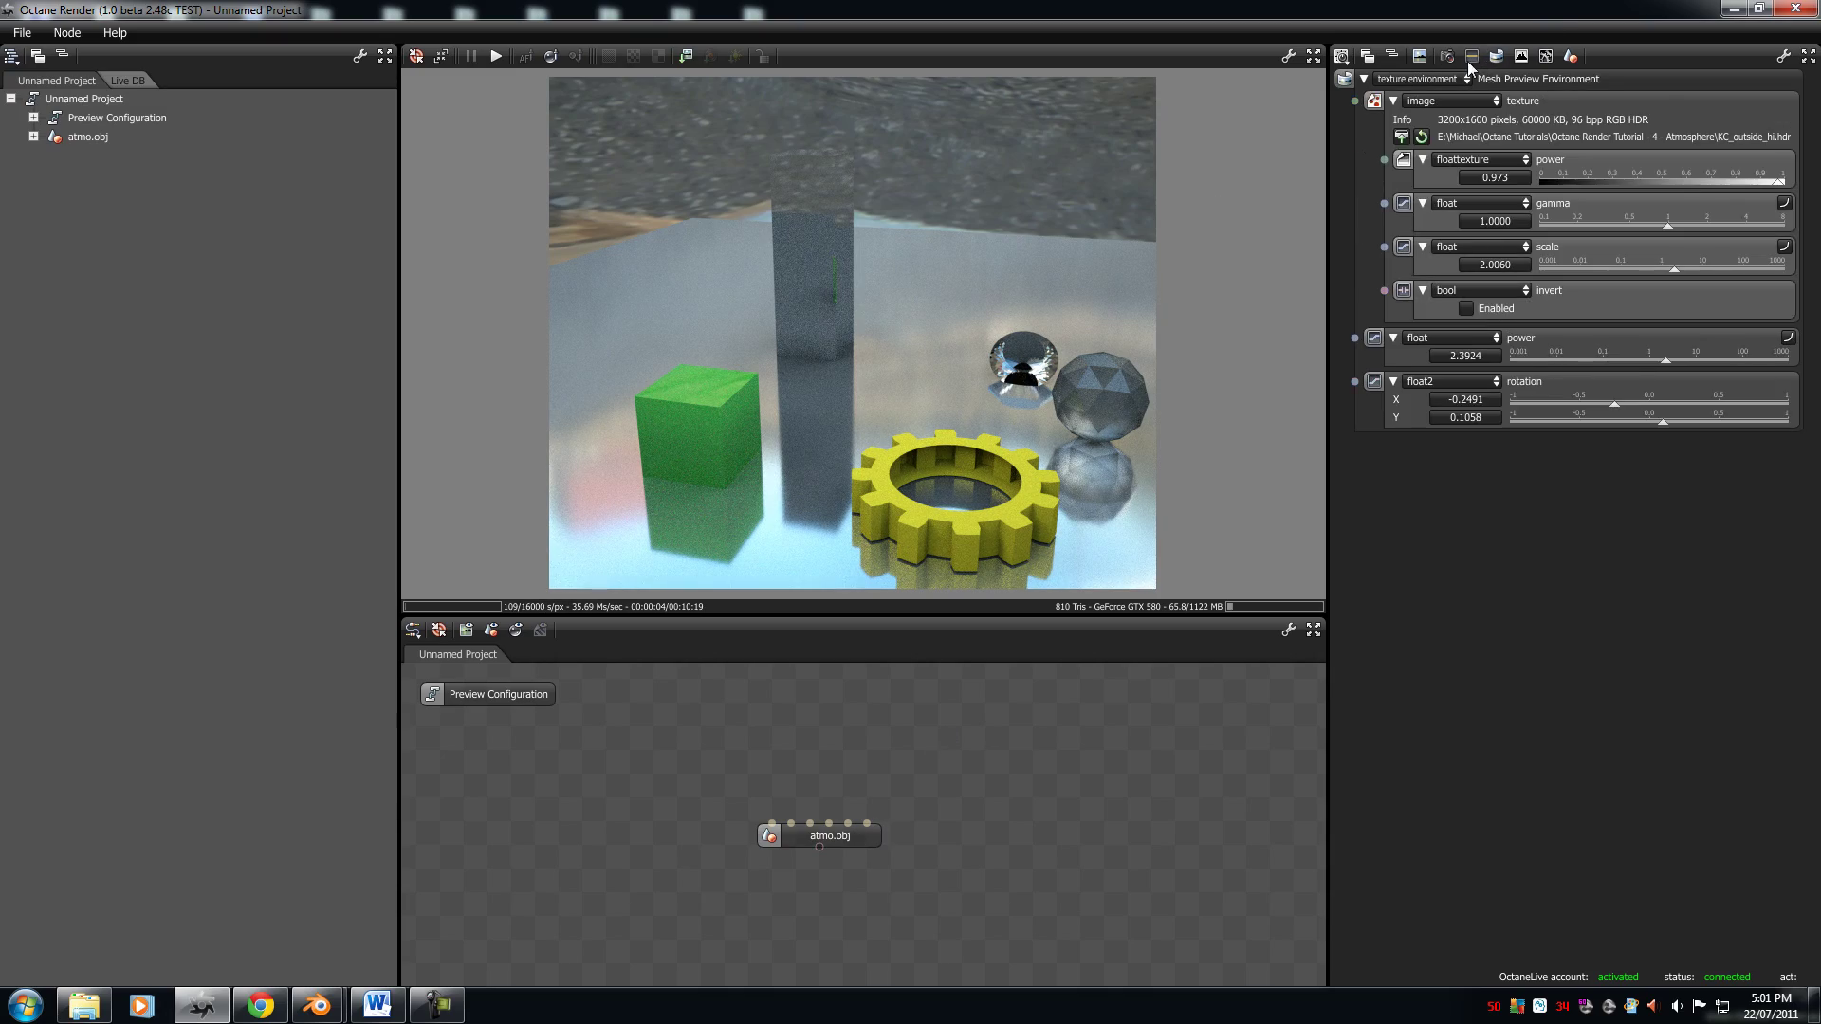
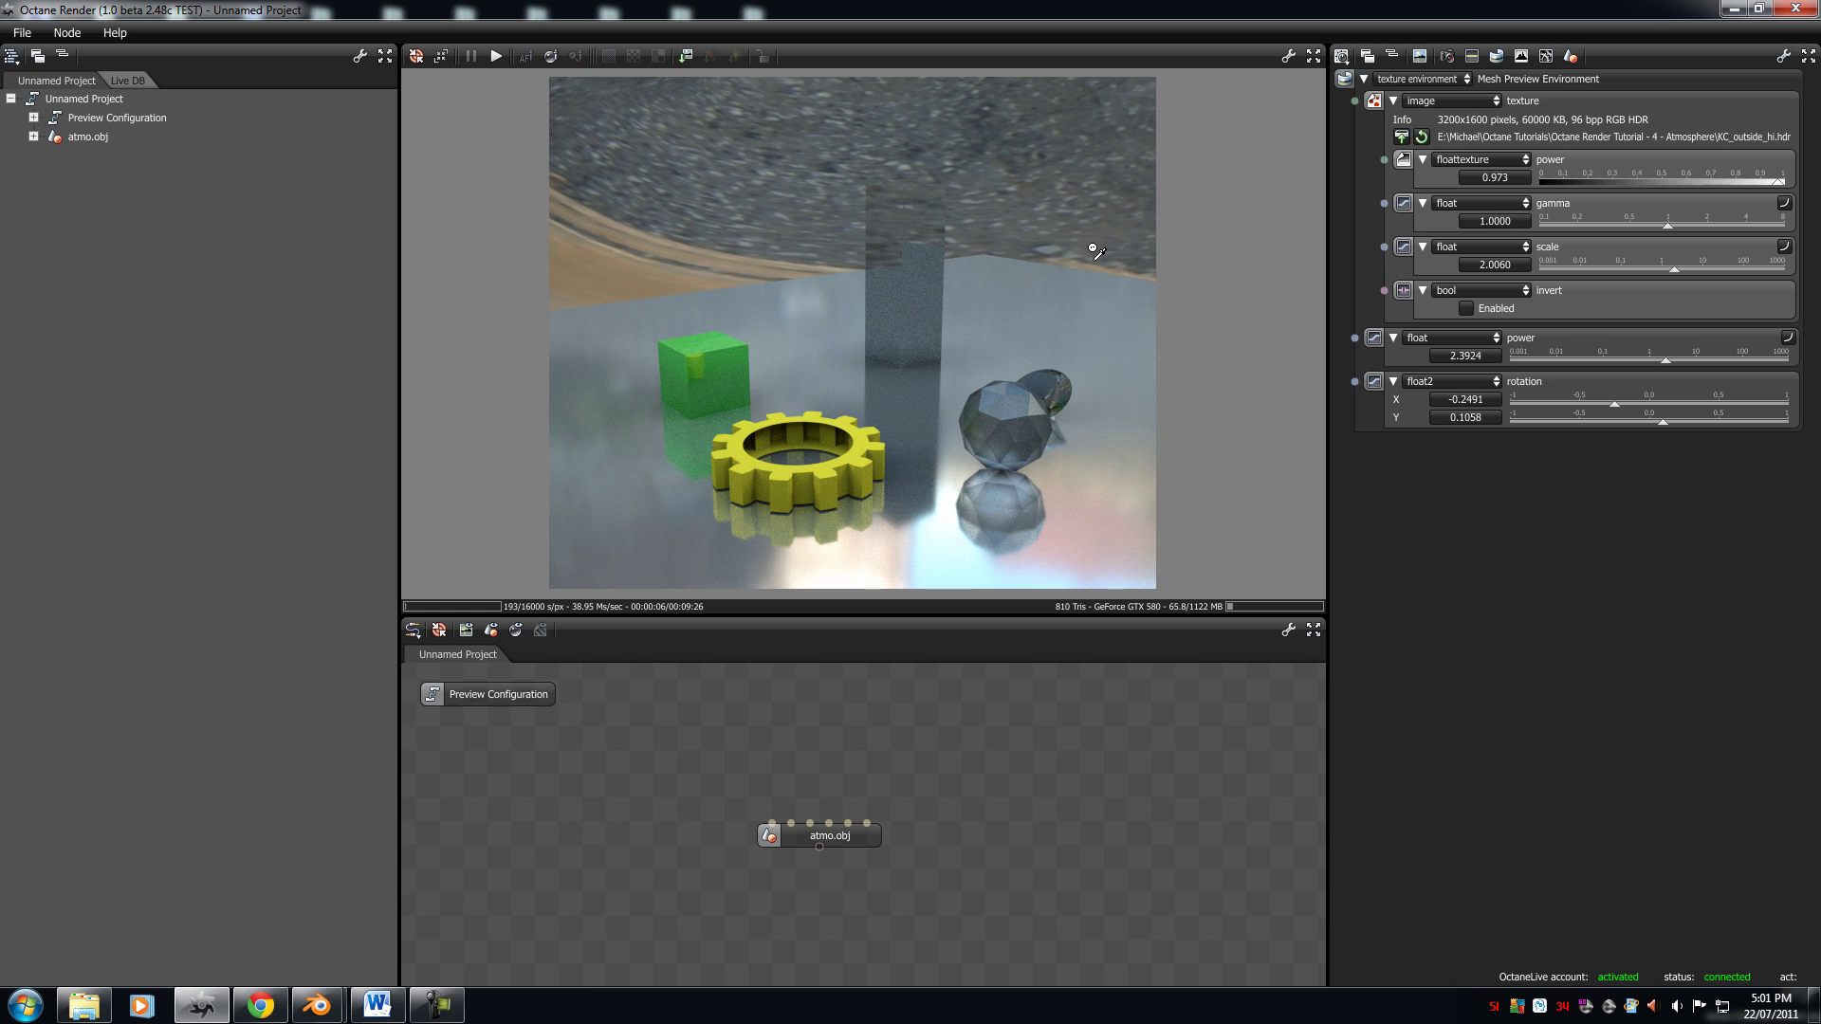
Step: Switch the preview environment to daylight, reduce its power to about 0.3987, and inspect the lighting from several angles
click(1447, 78)
click(1443, 97)
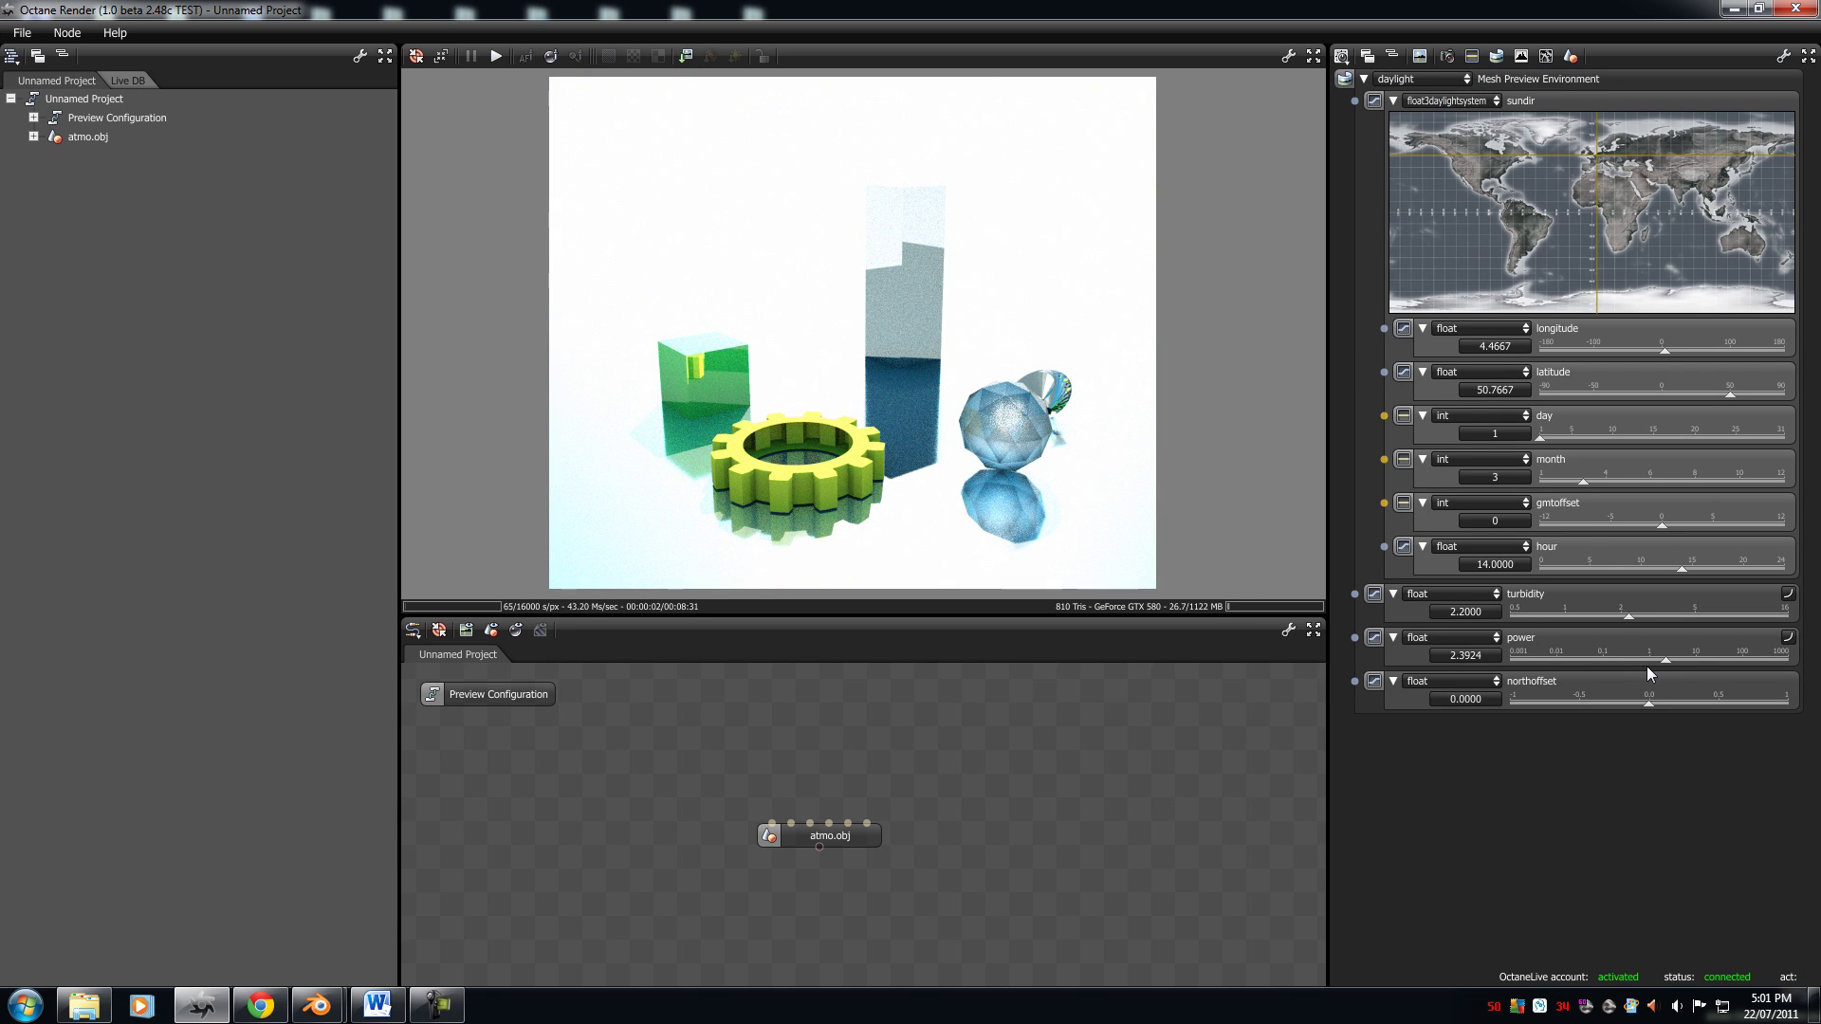
drag(1660, 658, 1627, 657)
drag(1011, 413, 754, 345)
right_drag(770, 408, 930, 444)
drag(870, 314, 878, 453)
scroll(894, 333, down, 6)
scroll(983, 366, up, 2)
Step: Change the floor's Material.006 to a diffuse material and inspect the shadows cast on it from a closer, lower angle
click(986, 365)
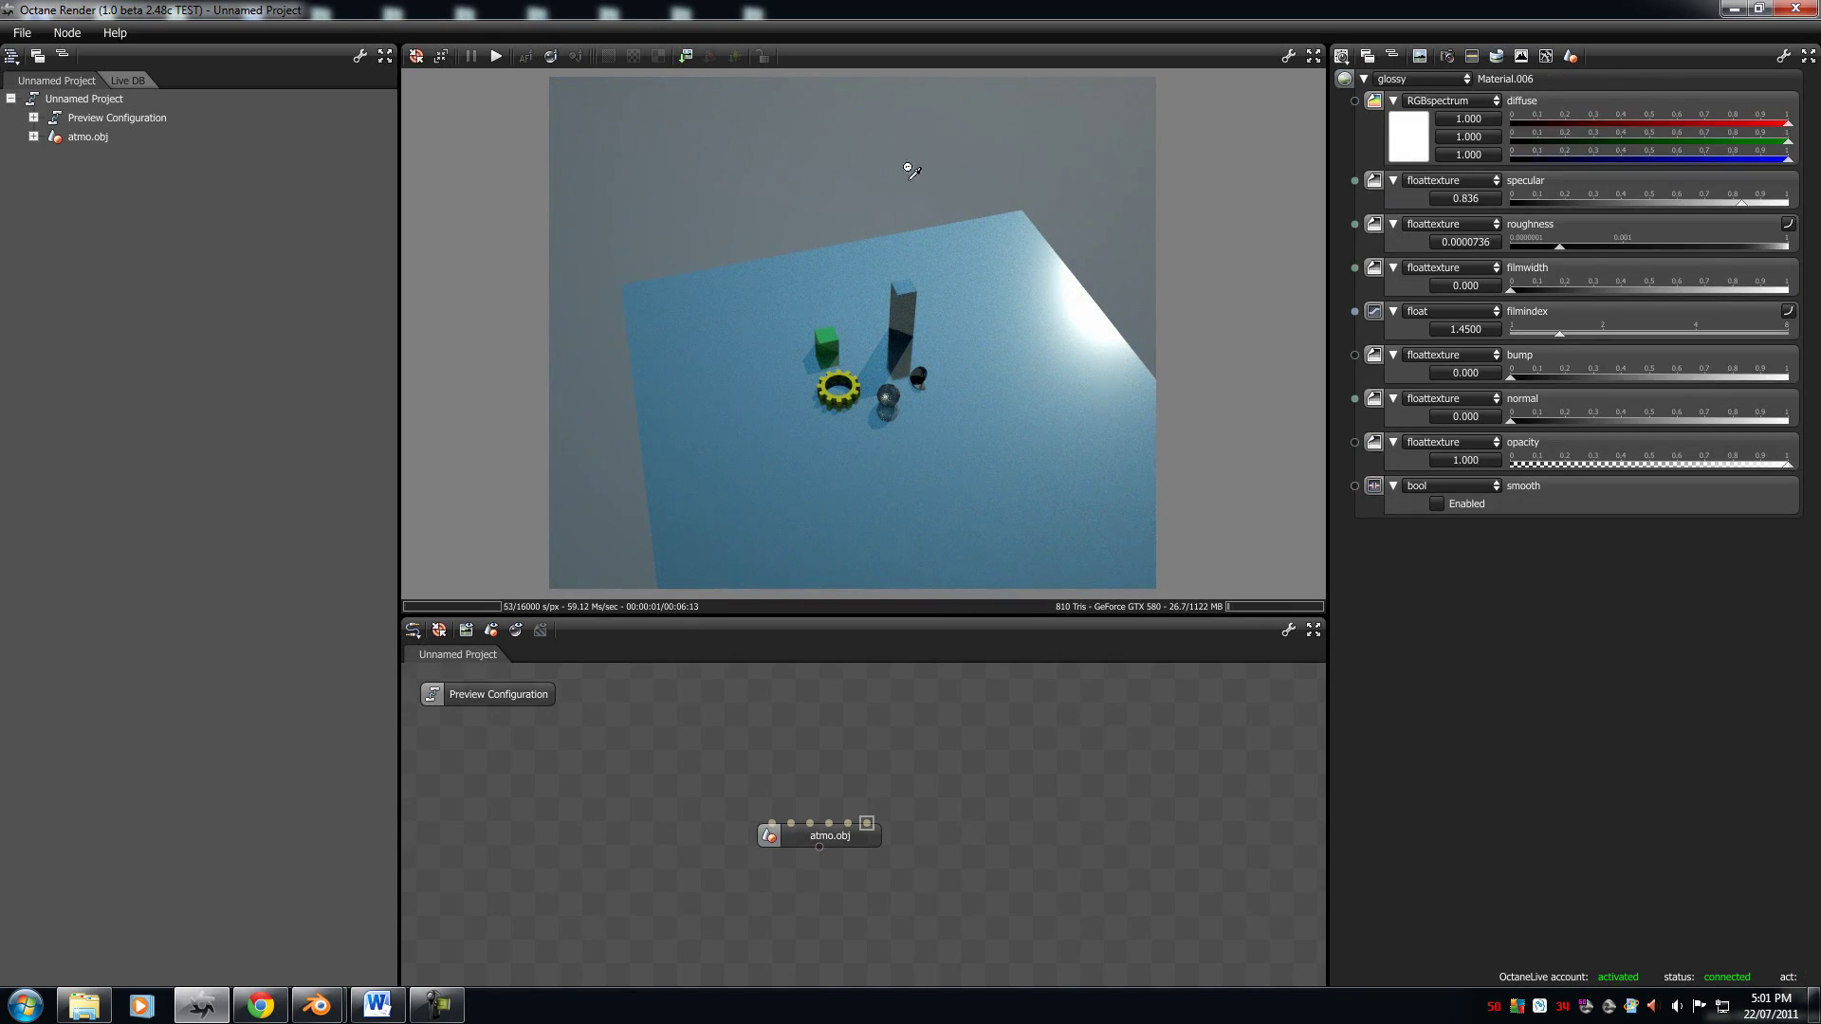
click(1419, 78)
click(1413, 95)
scroll(831, 392, up, 6)
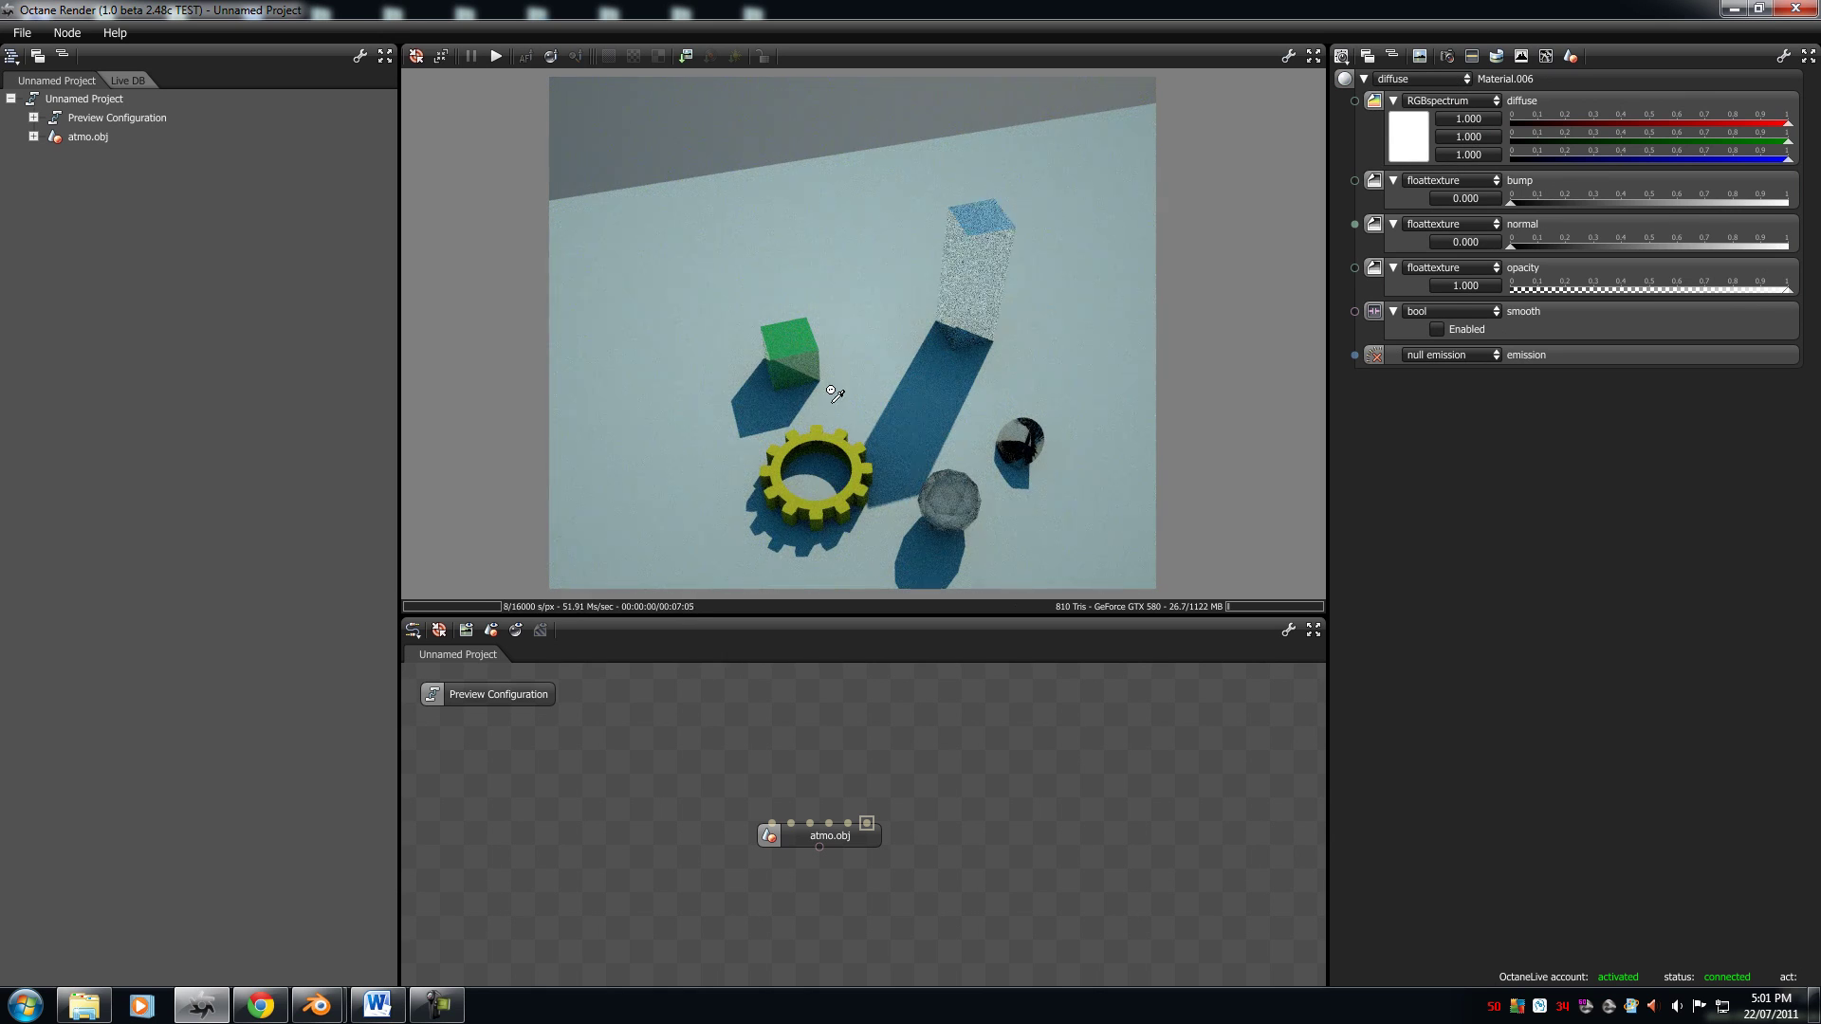
drag(822, 476, 752, 417)
right_drag(752, 417, 754, 371)
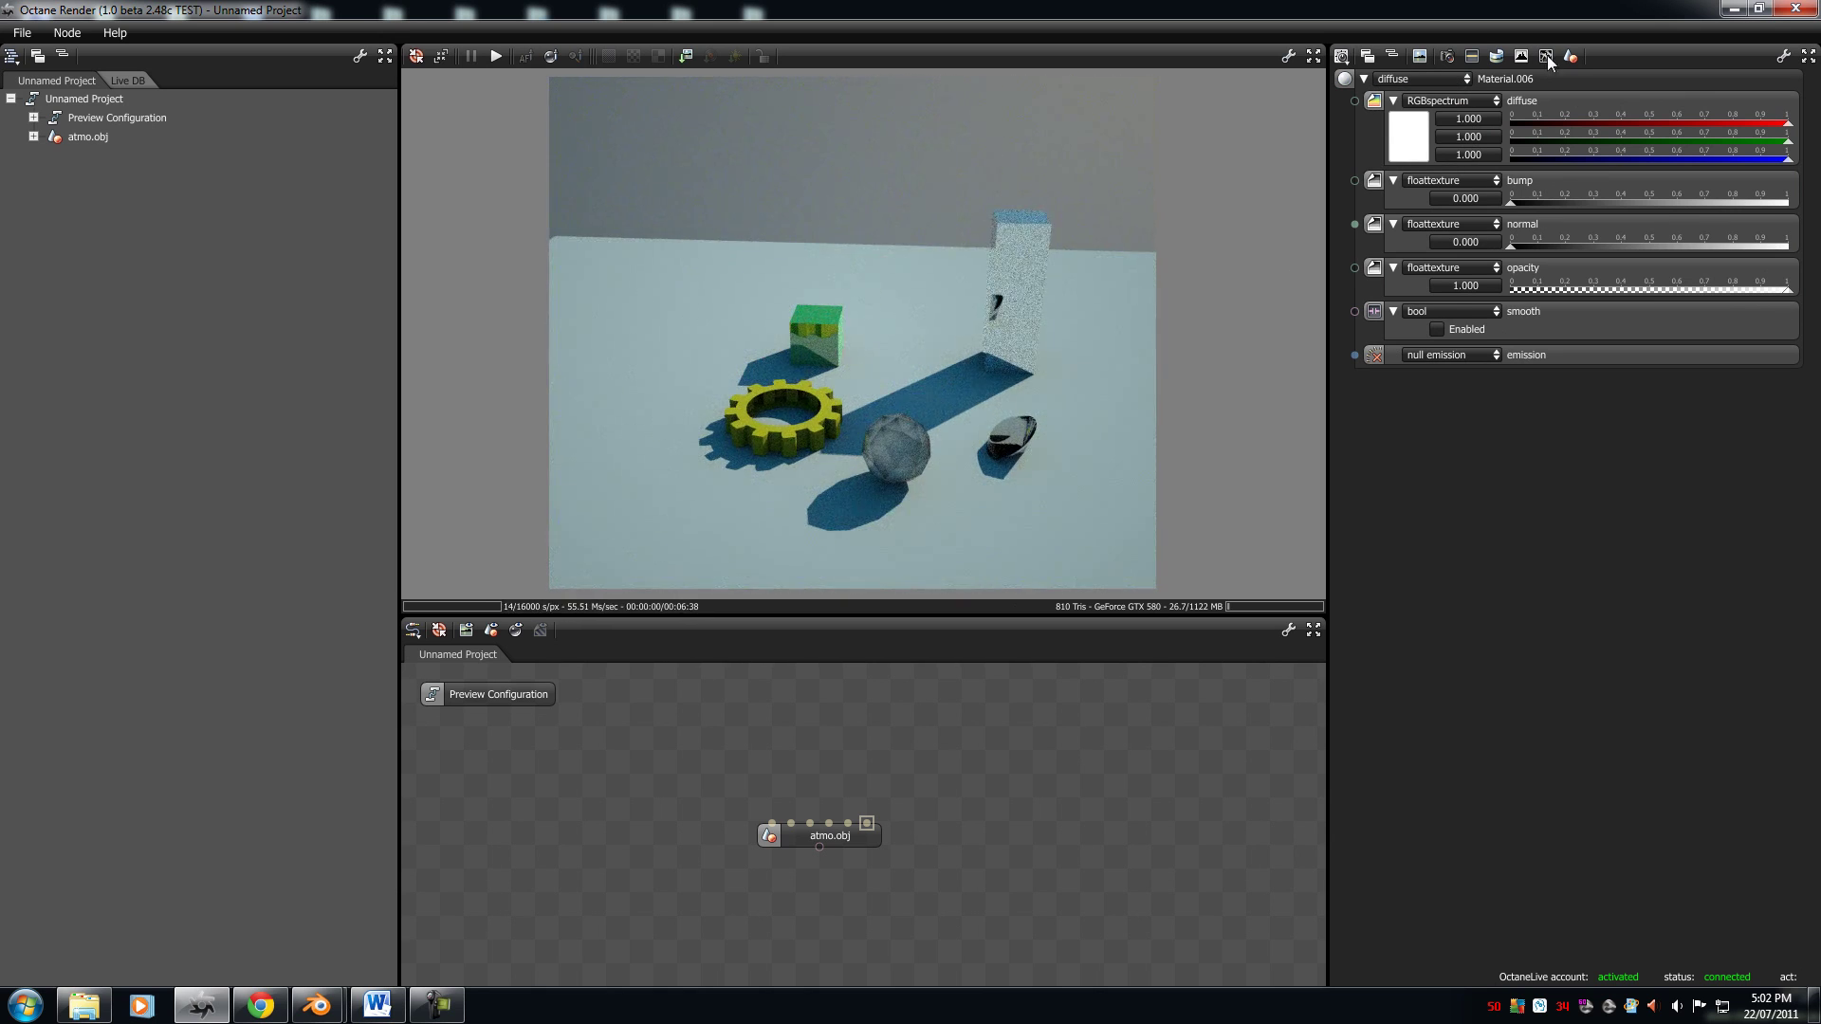
Step: In the daylight environment, set the sun location to about longitude -88.53 and latitude -2.52, and the day to 3
click(1537, 60)
click(1496, 57)
mouse_move(1539, 196)
mouse_down()
mouse_move(1539, 229)
mouse_move(1475, 277)
mouse_move(1637, 282)
mouse_move(1555, 253)
mouse_move(1470, 156)
mouse_move(1468, 216)
mouse_move(1494, 222)
mouse_up()
drag(1552, 433, 1560, 445)
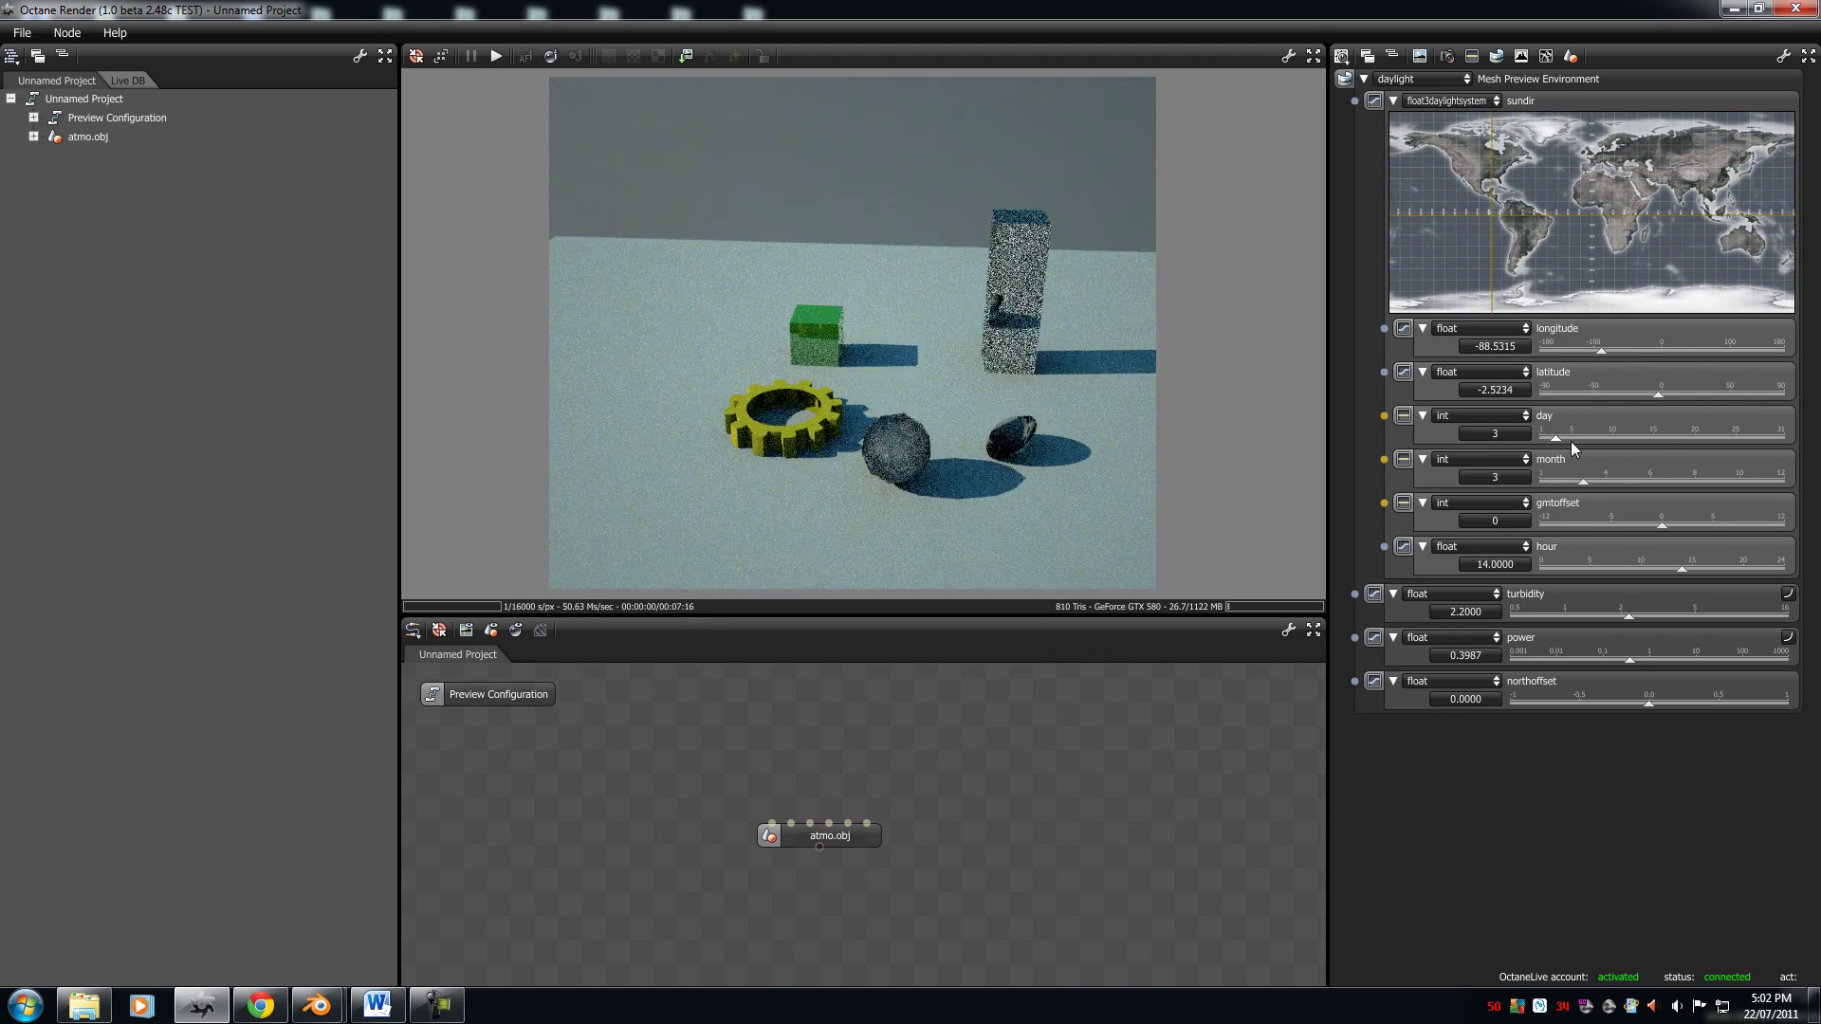
Step: Set daylight day 22, month 7, gmtoffset 7, hour 13.8605, turbidity 2.5579, power 0.6389, northoffset -0.1263 and location about longitude -114.5, latitude -5.05
drag(1649, 483, 1587, 697)
drag(1548, 237, 1464, 218)
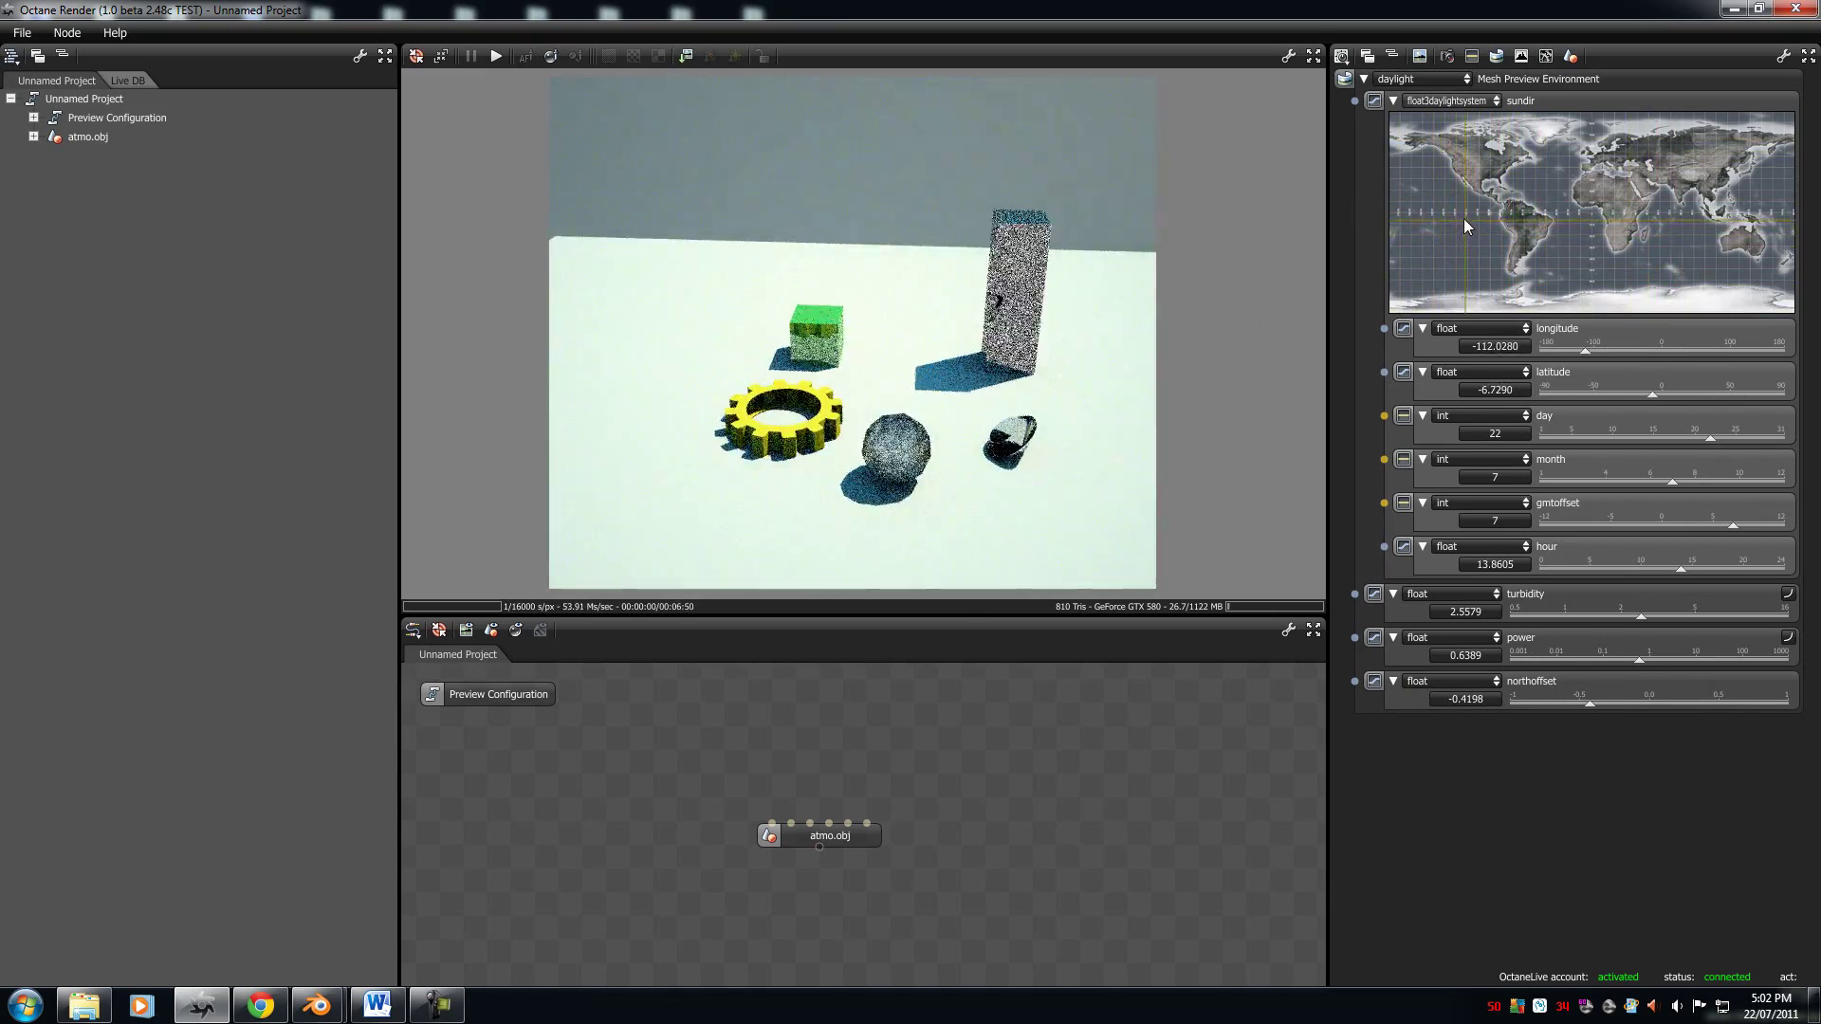
drag(1589, 706, 1629, 697)
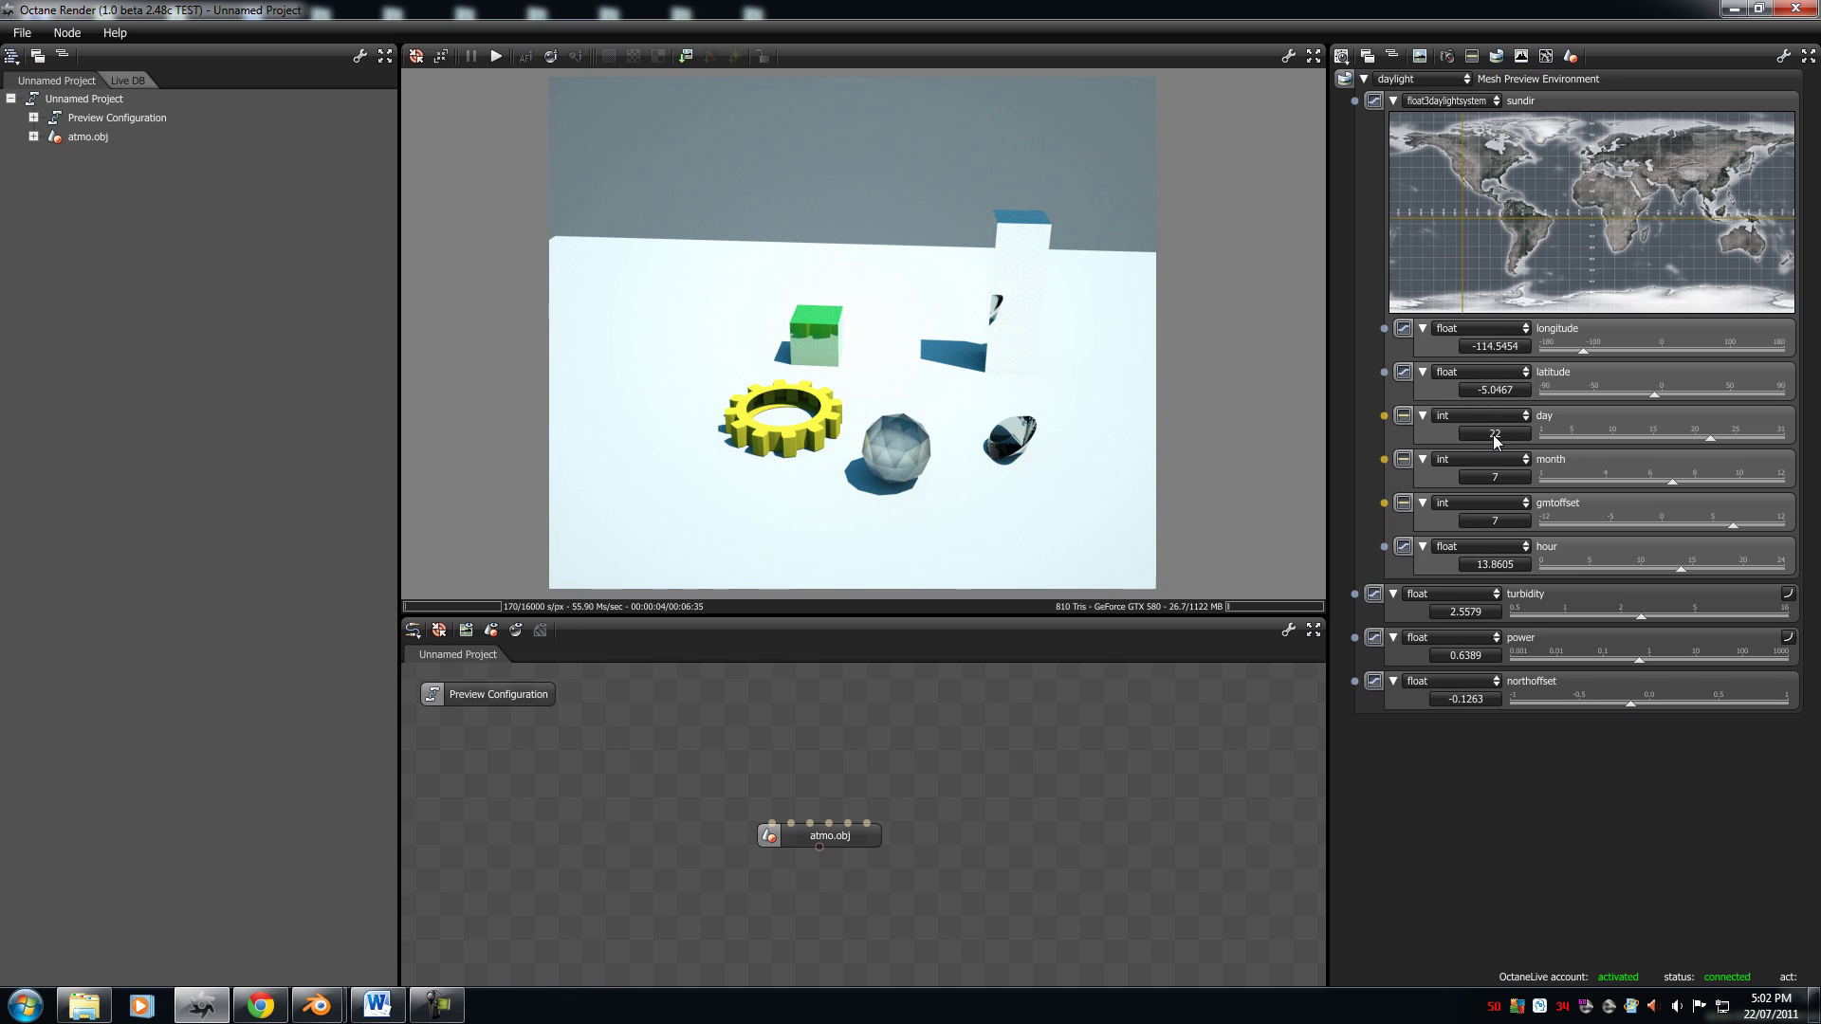
Step: Check the computer's date and time, and set the daylight hour to 16 and gmtoffset to -1
click(1771, 1006)
click(1776, 1011)
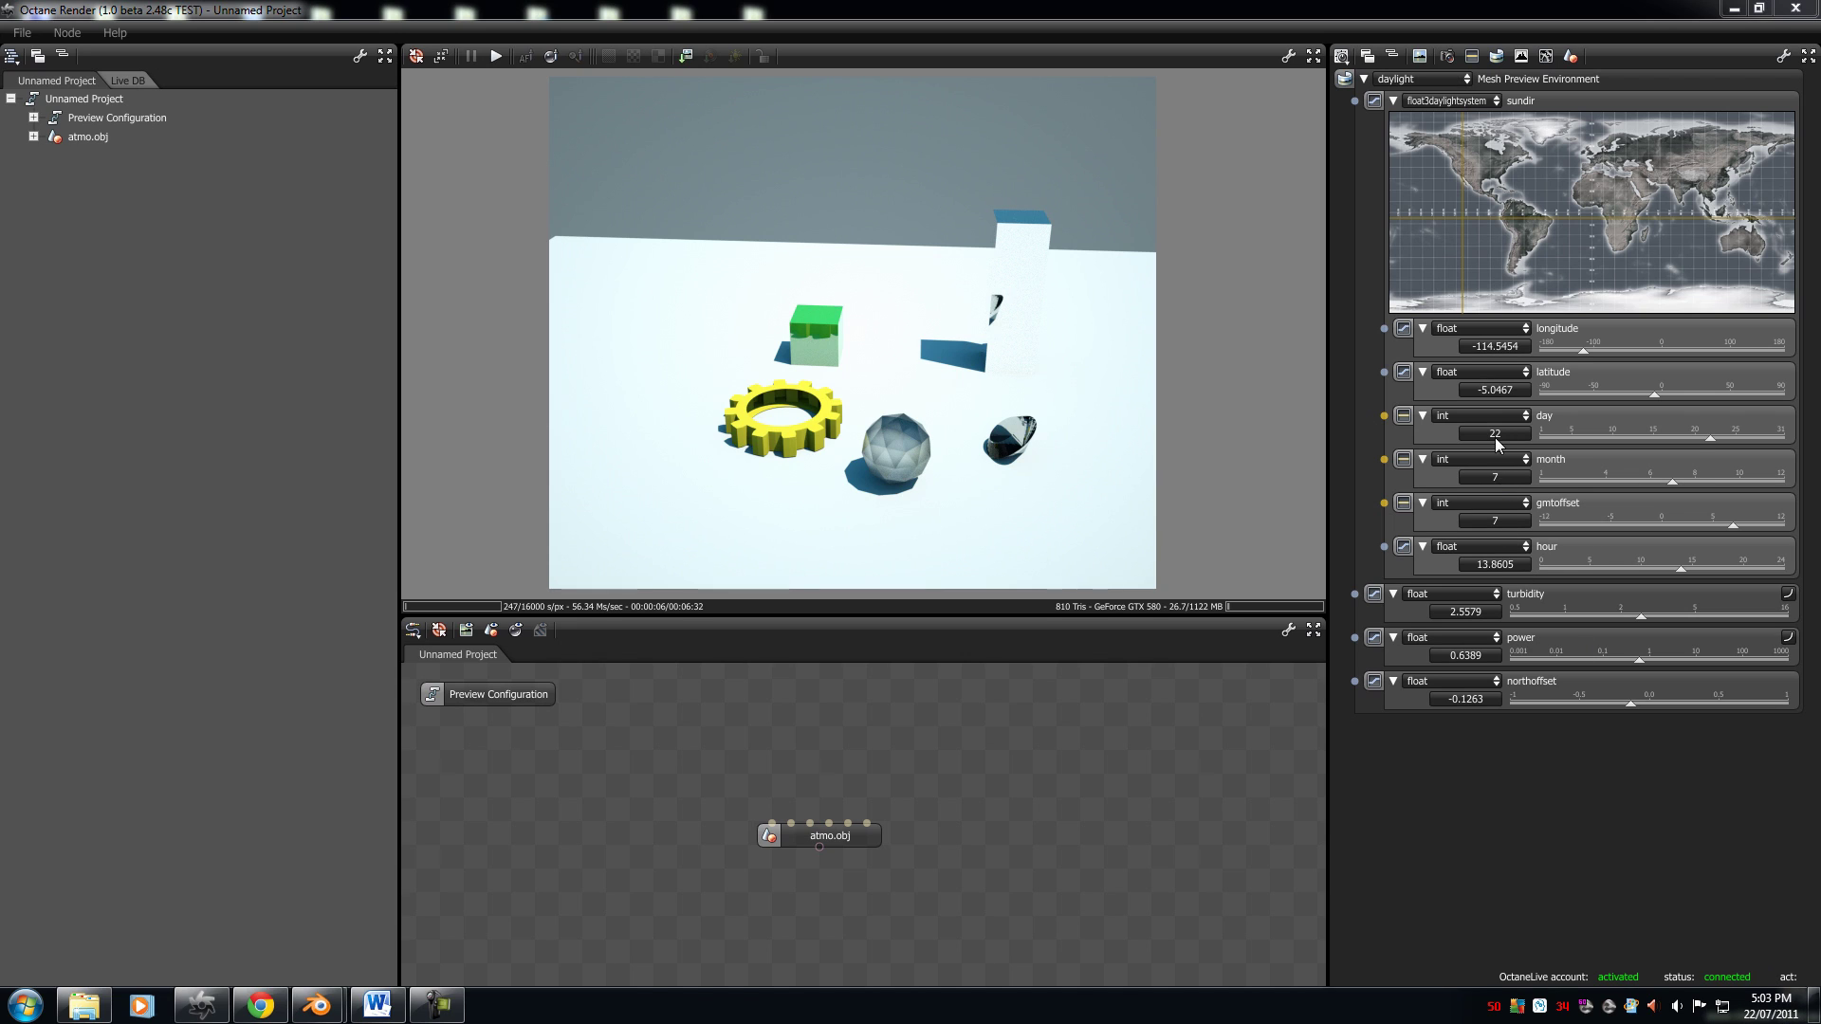
click(1775, 1013)
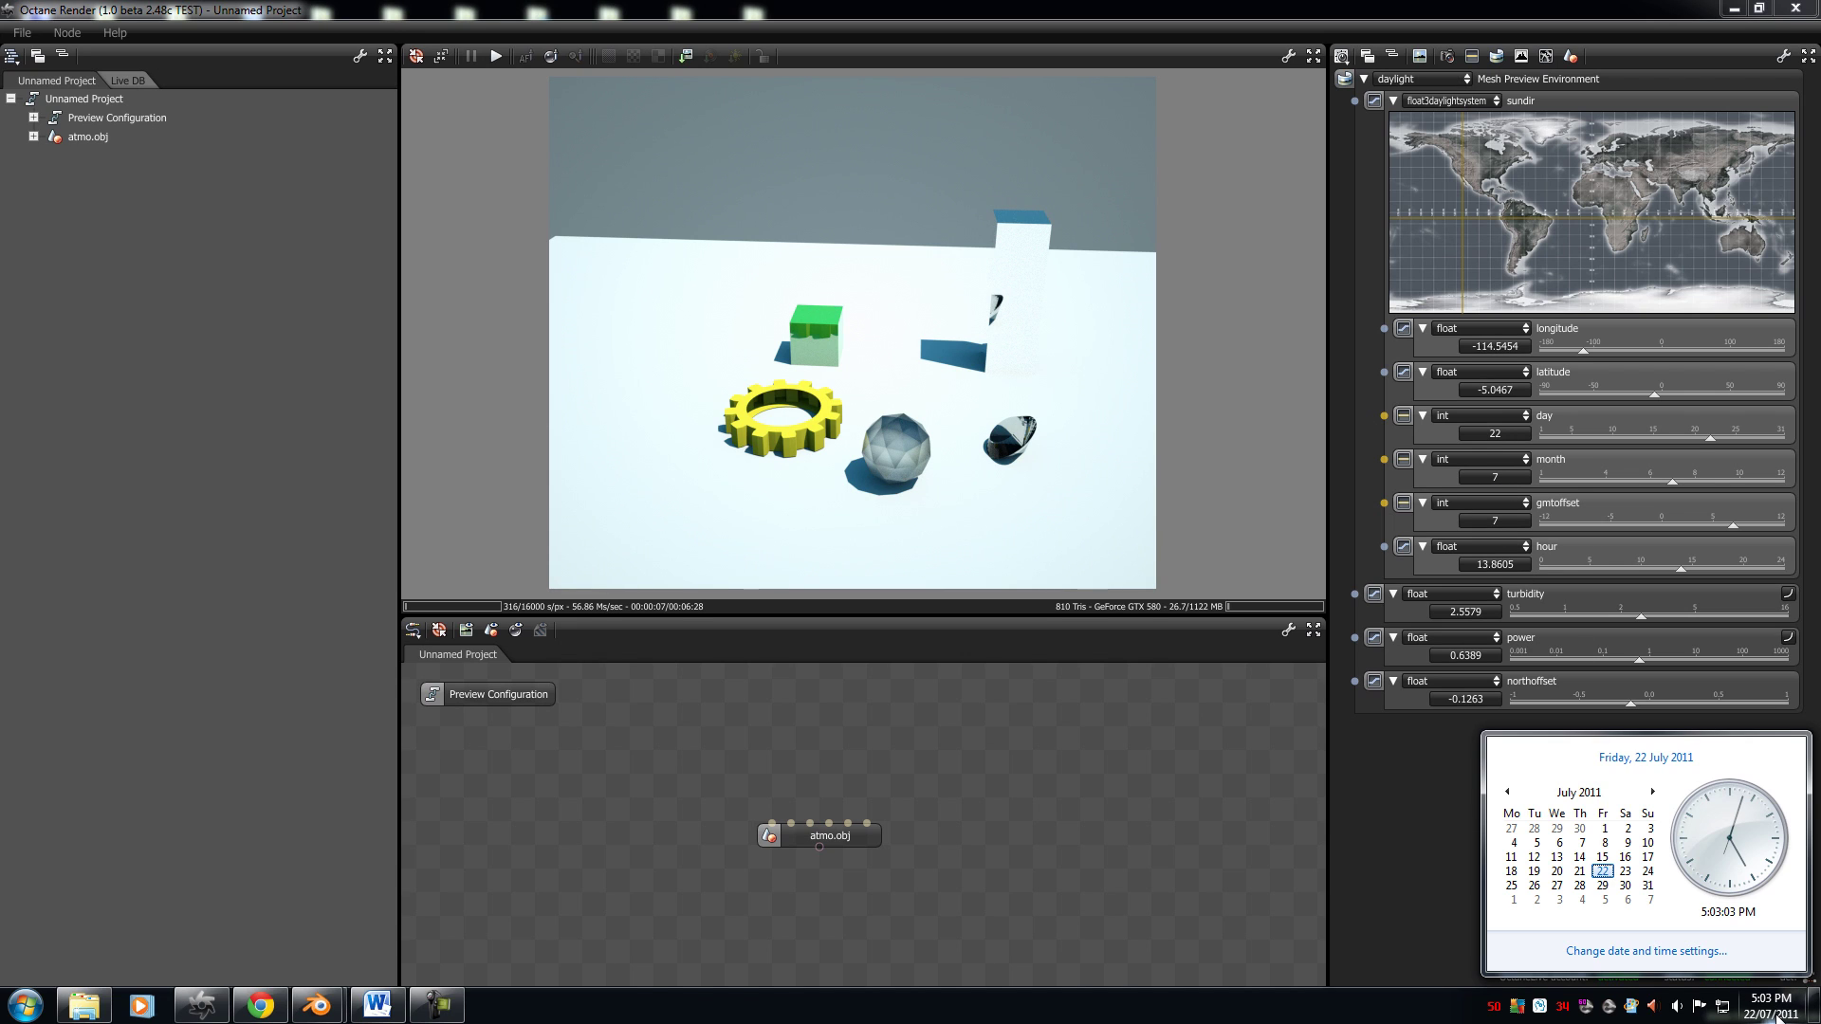
click(1776, 1017)
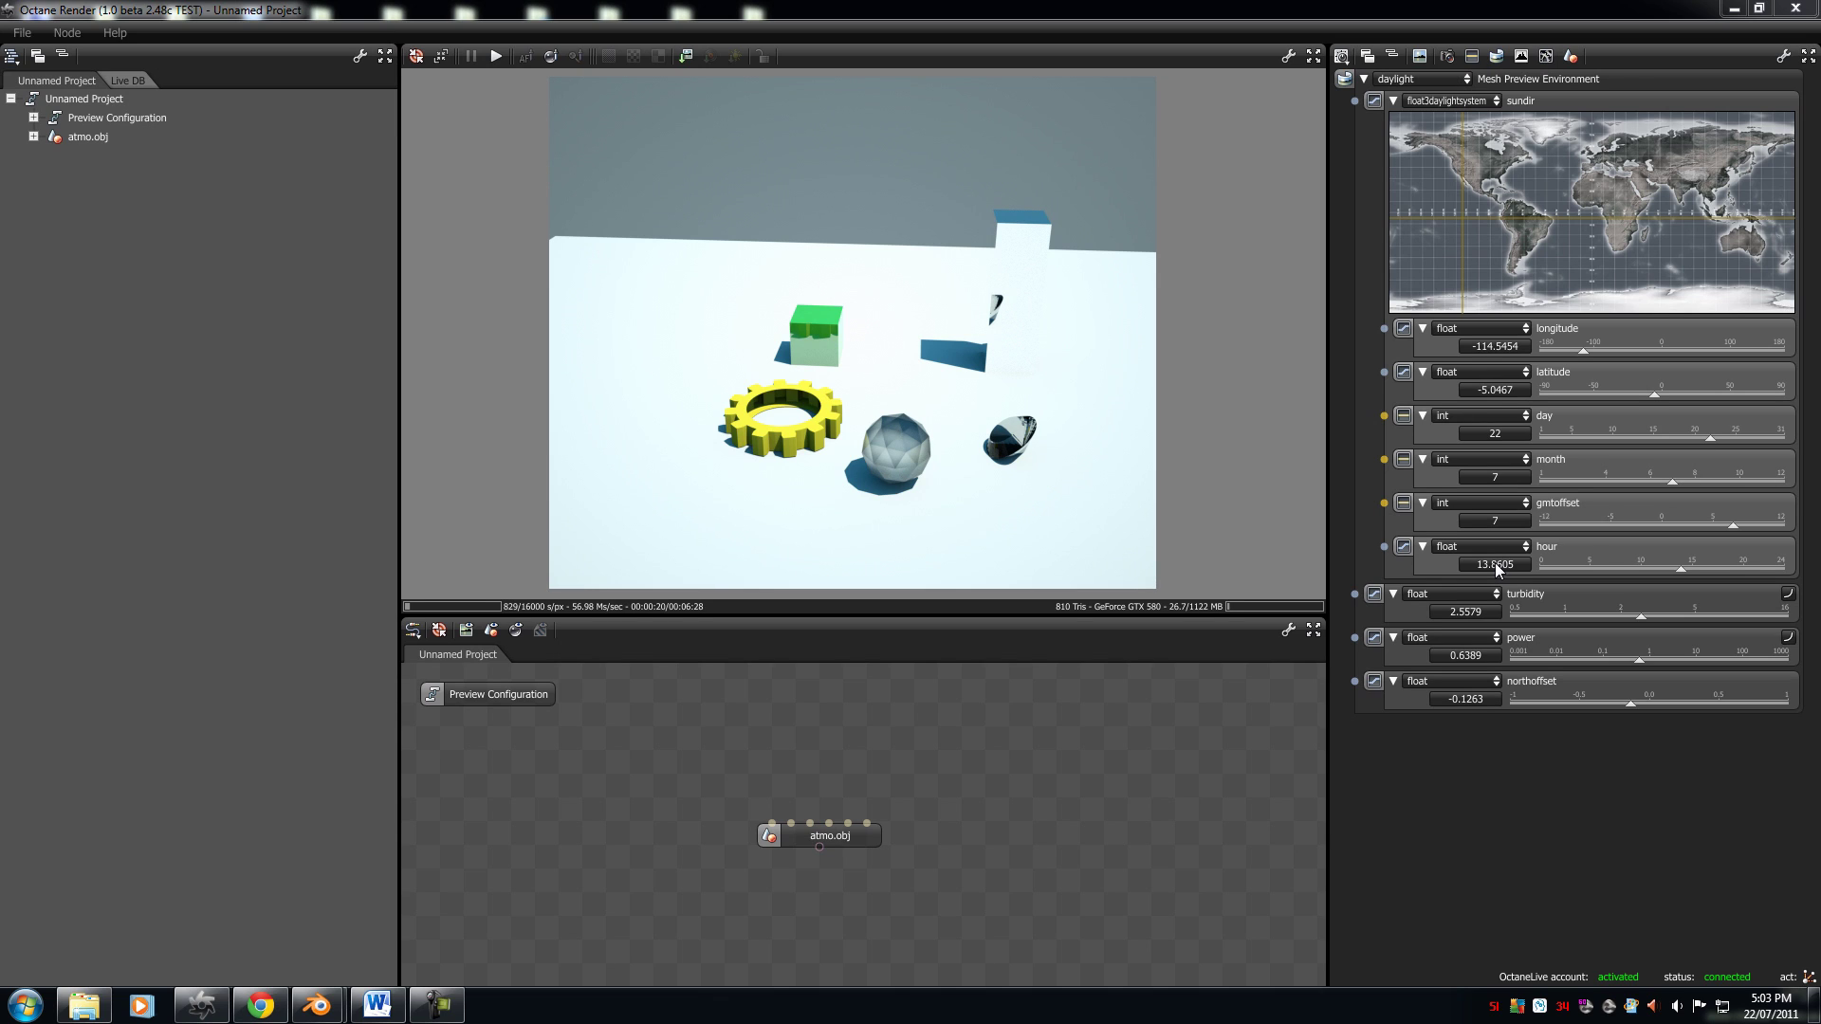
text(16)
key(Return)
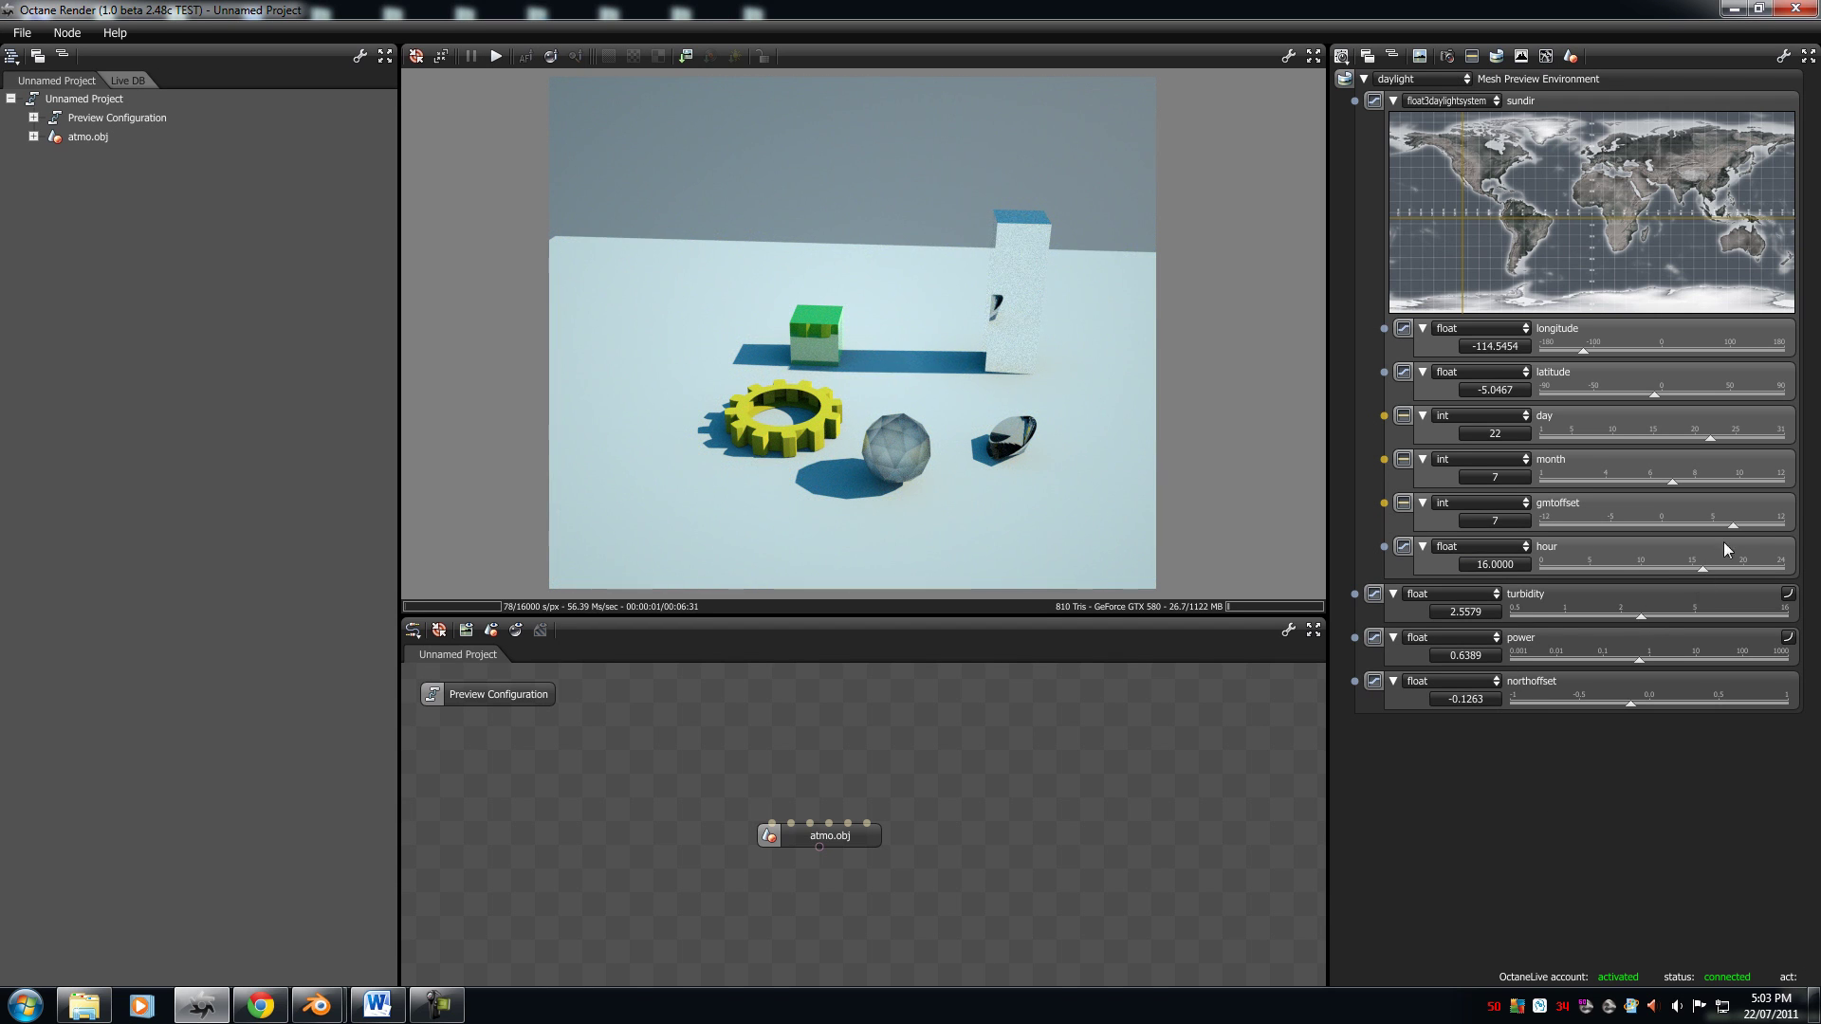
drag(1730, 524, 1656, 528)
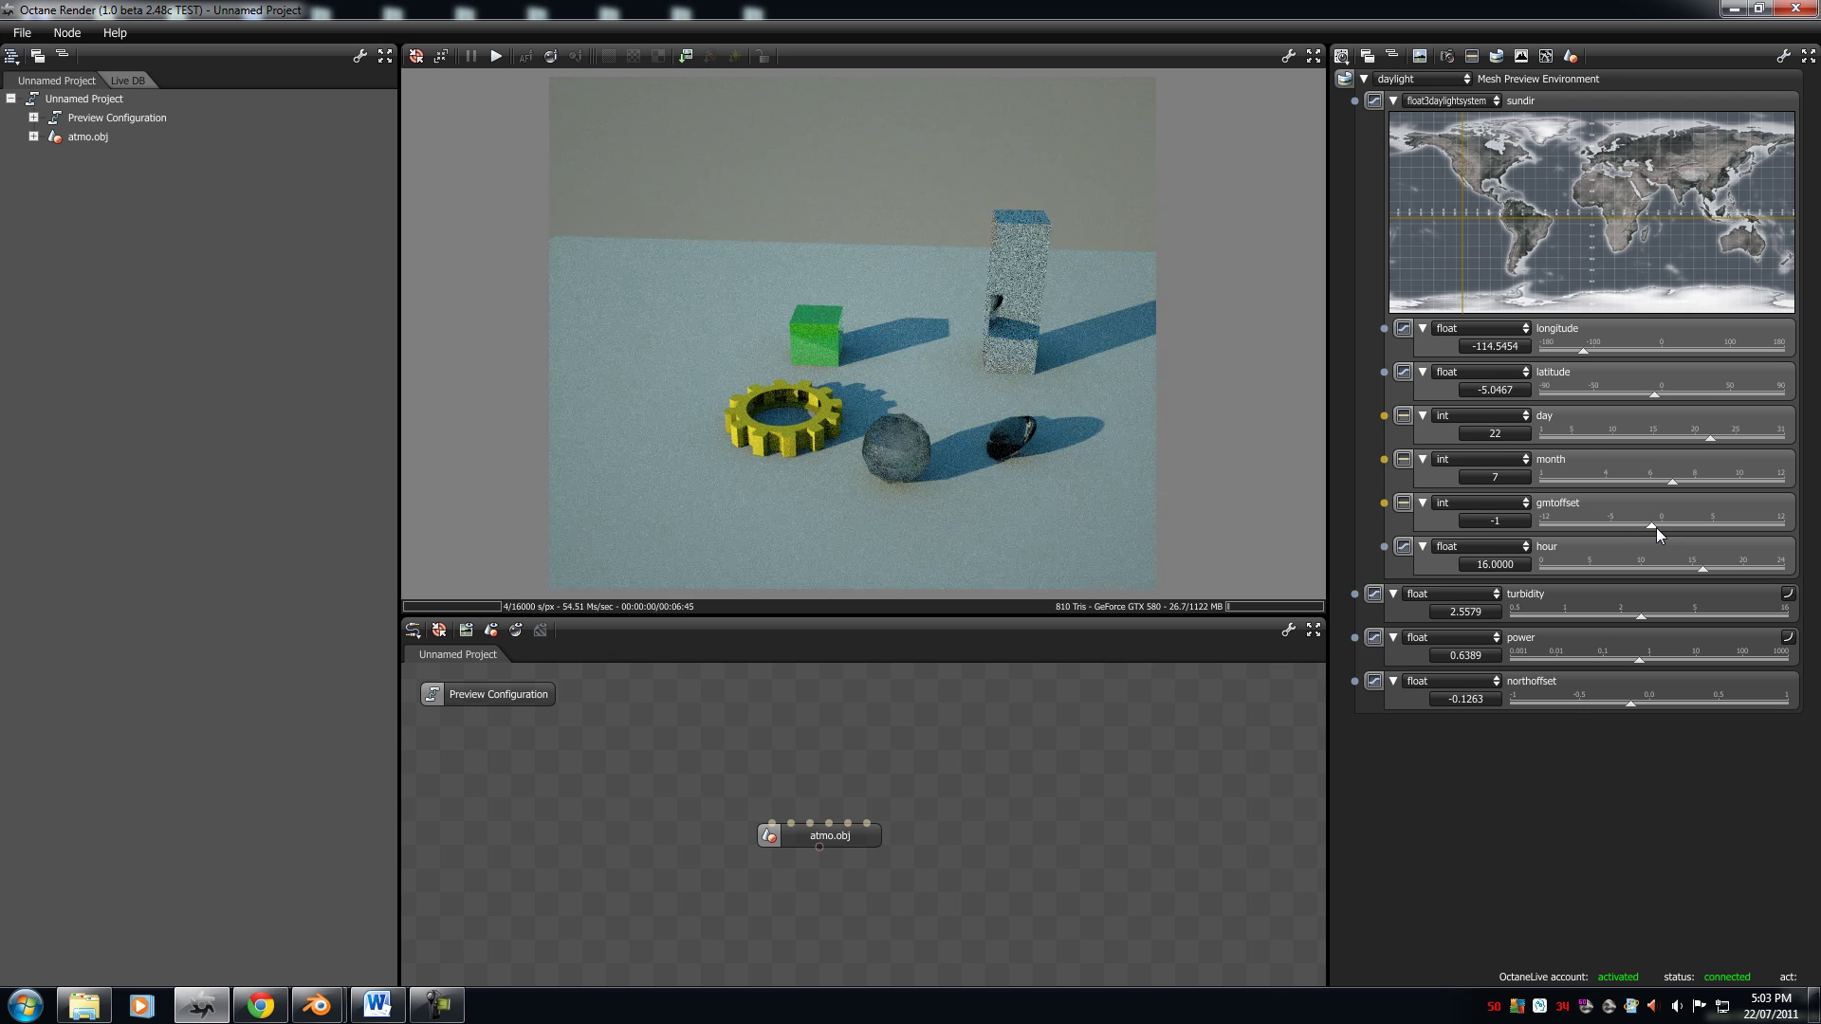
Step: Try the pmc kernel on the daylight scene and switch the preview kernel back to directlighting
click(1543, 56)
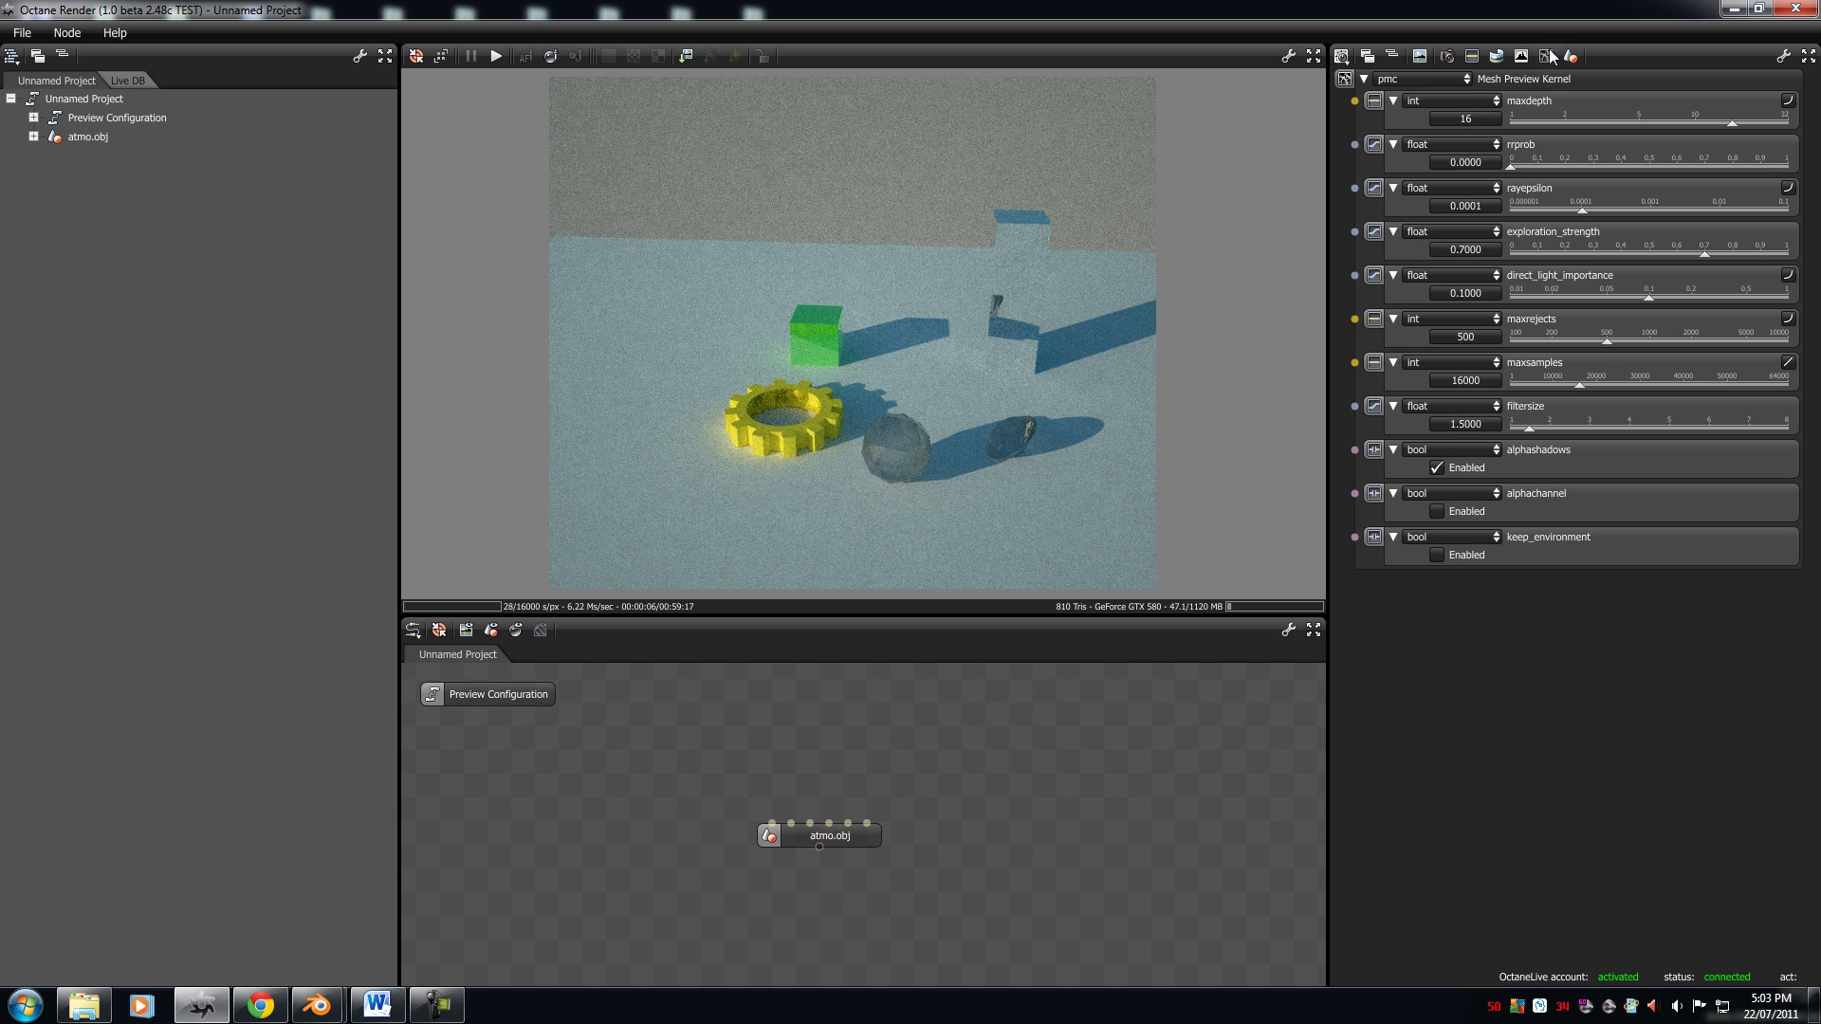
click(1449, 78)
click(1430, 99)
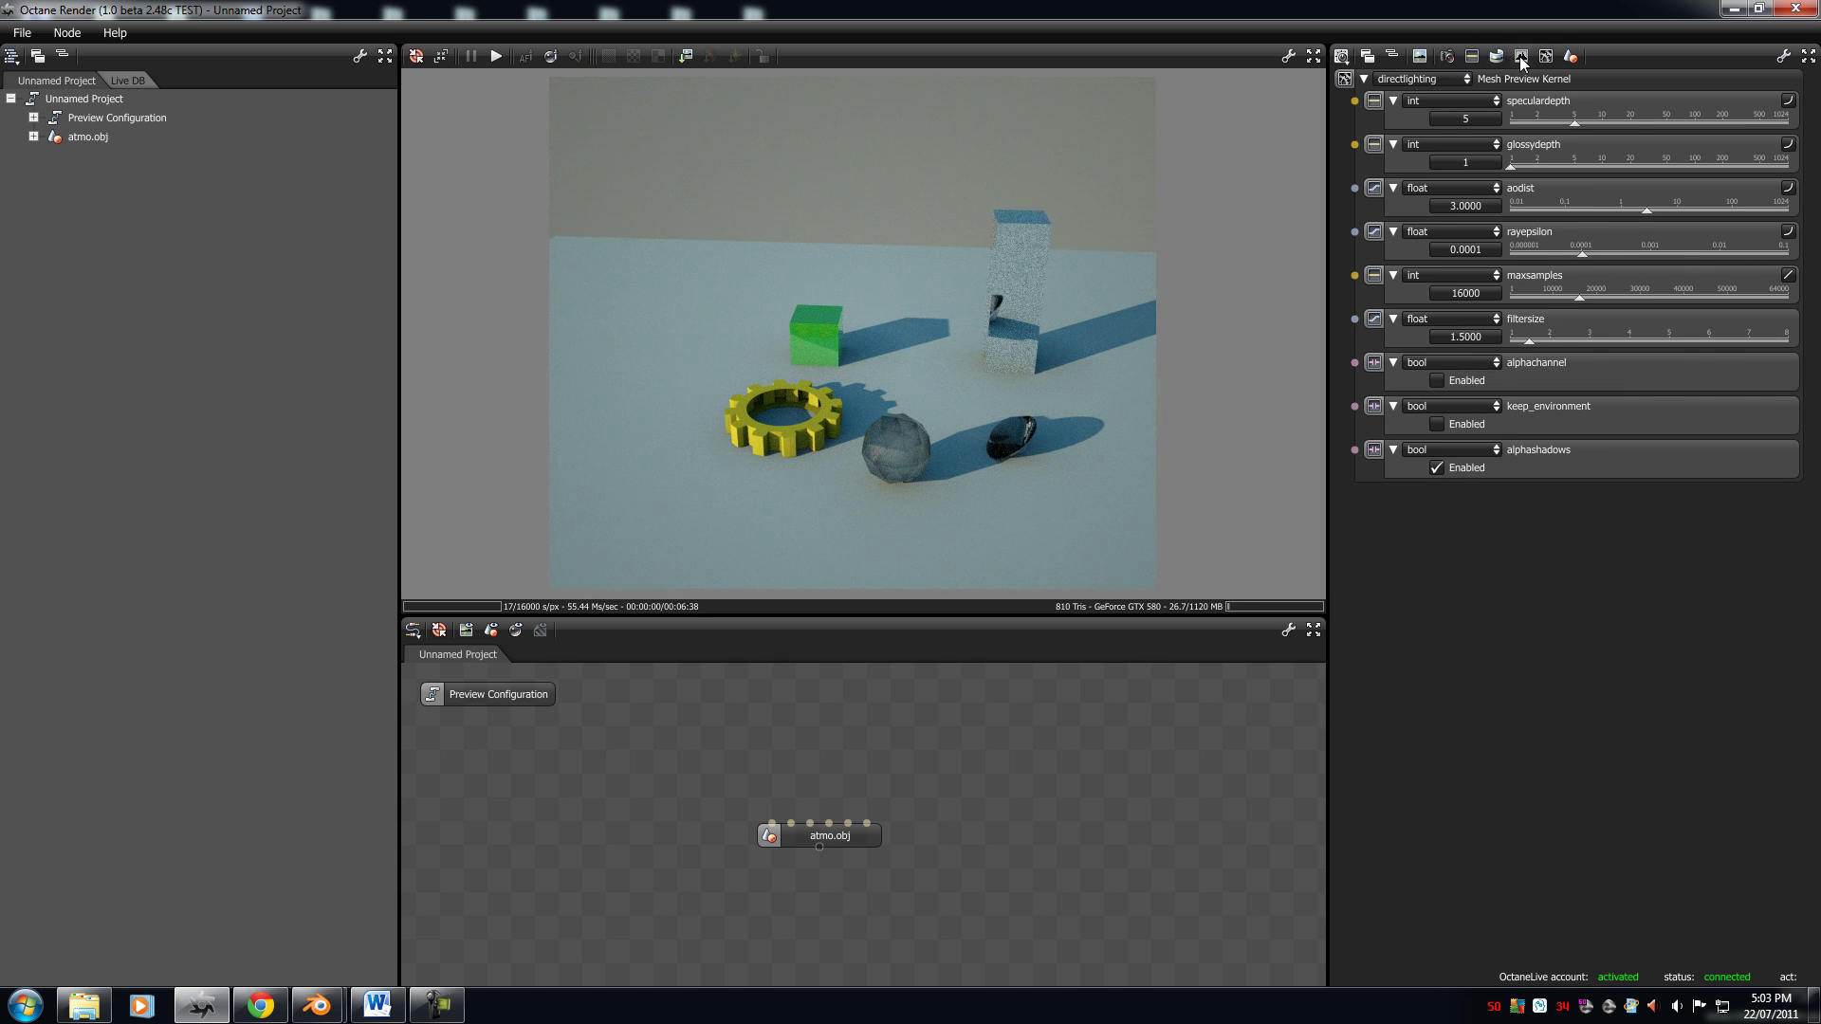
Step: Try the daylight location at about longitude 38.18, latitude 14.30, and move it to about longitude -28.11, latitude 4.21
click(1519, 56)
click(1495, 57)
drag(1533, 267, 1635, 197)
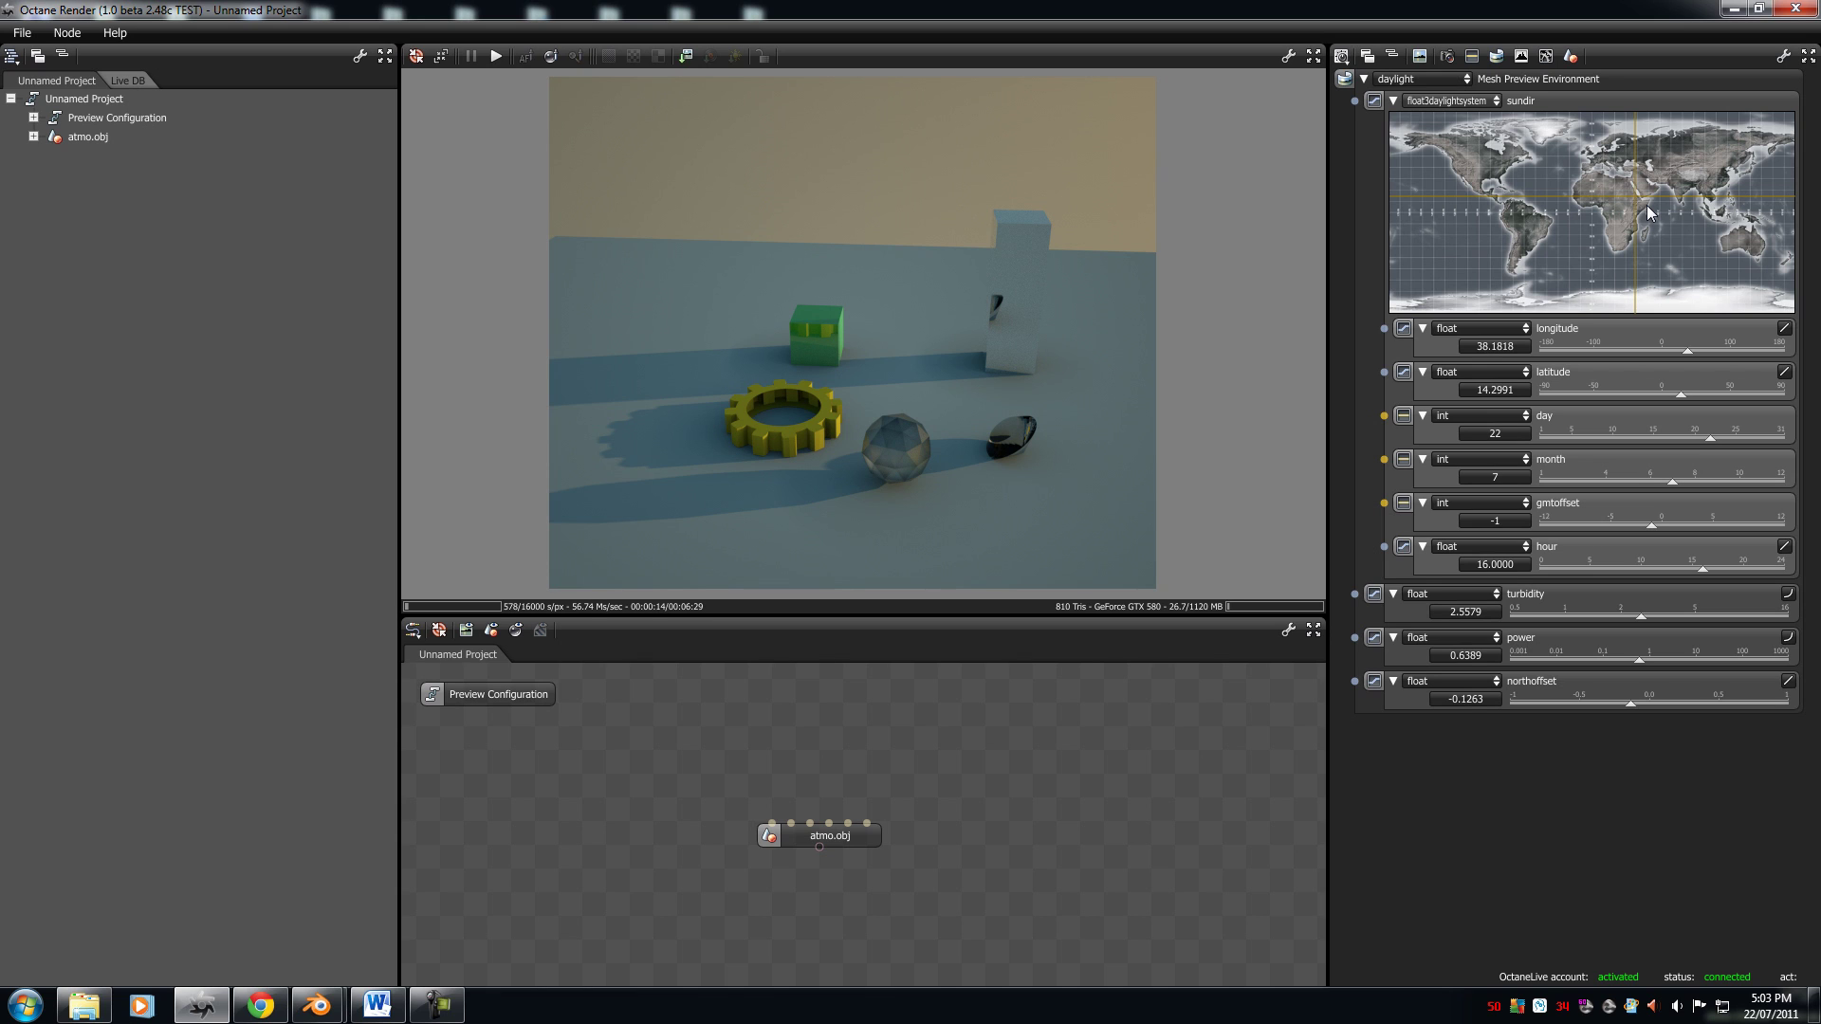
click(1496, 59)
click(1496, 57)
drag(1561, 256, 1561, 208)
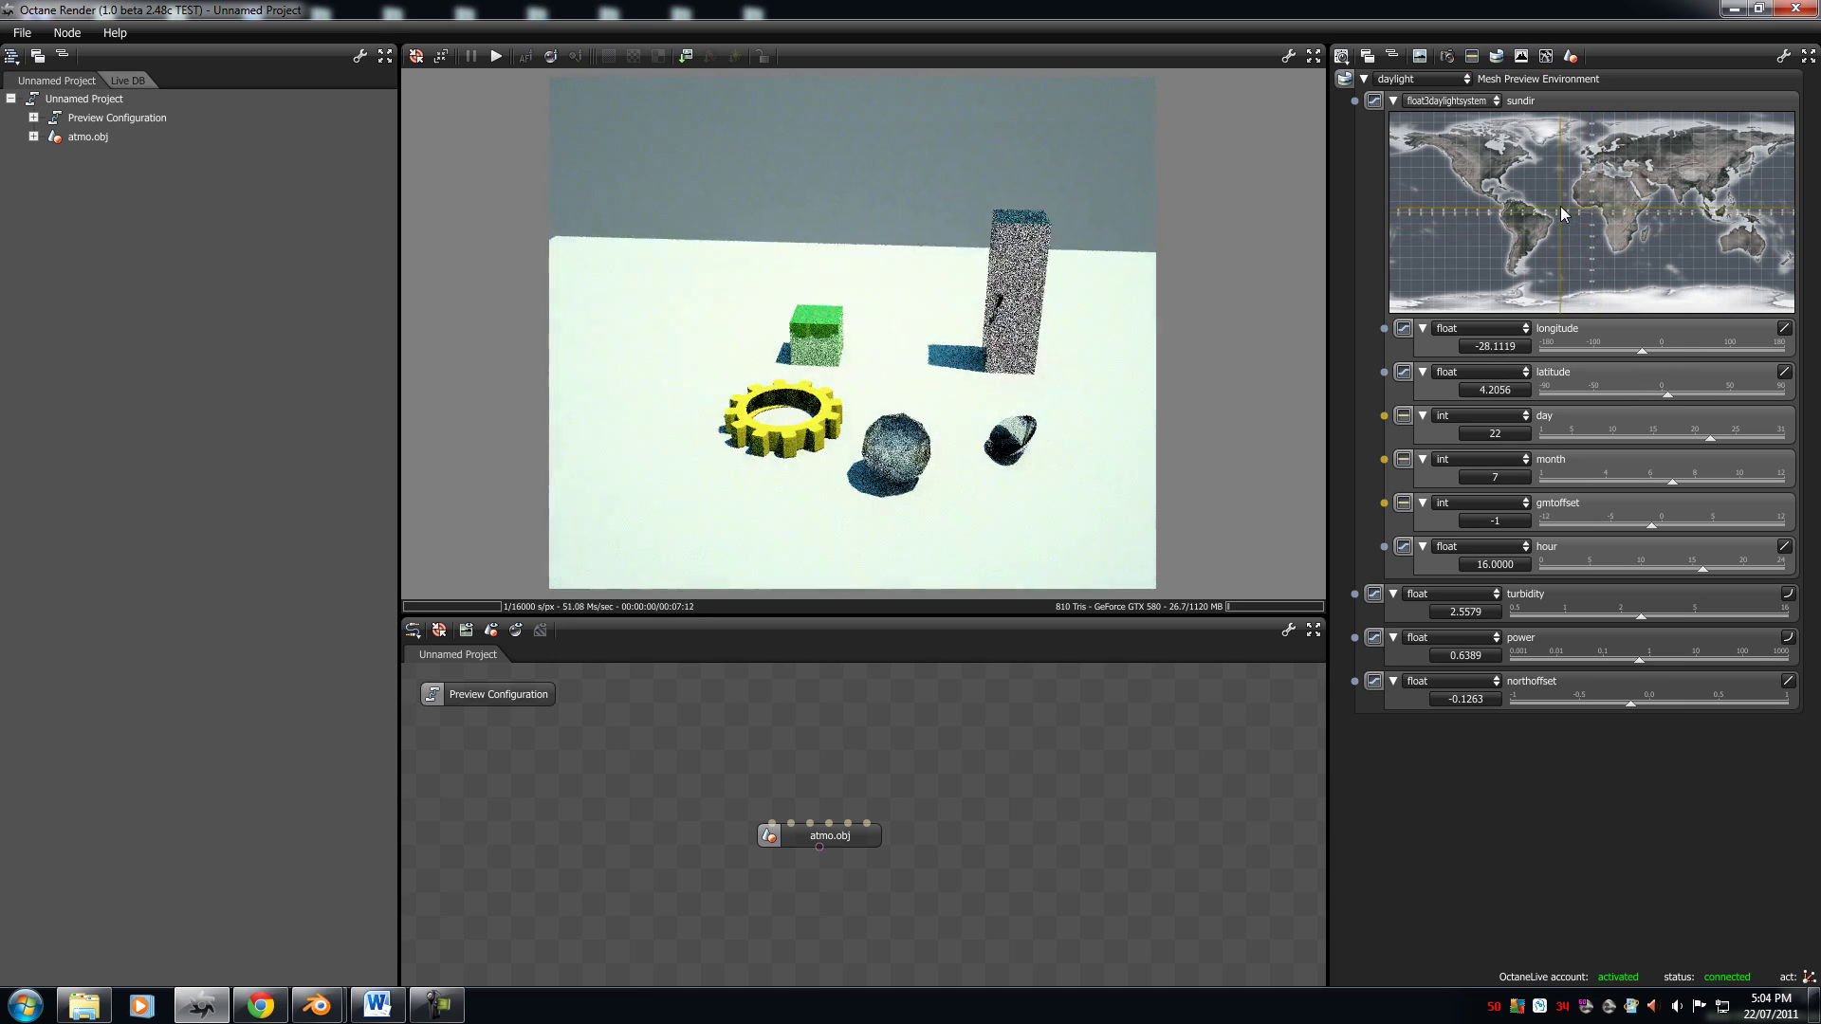
Step: Switch the environment back to texture environment, give it a white RGBspectrum texture and set its power to about 0.4815
click(1402, 82)
click(1434, 111)
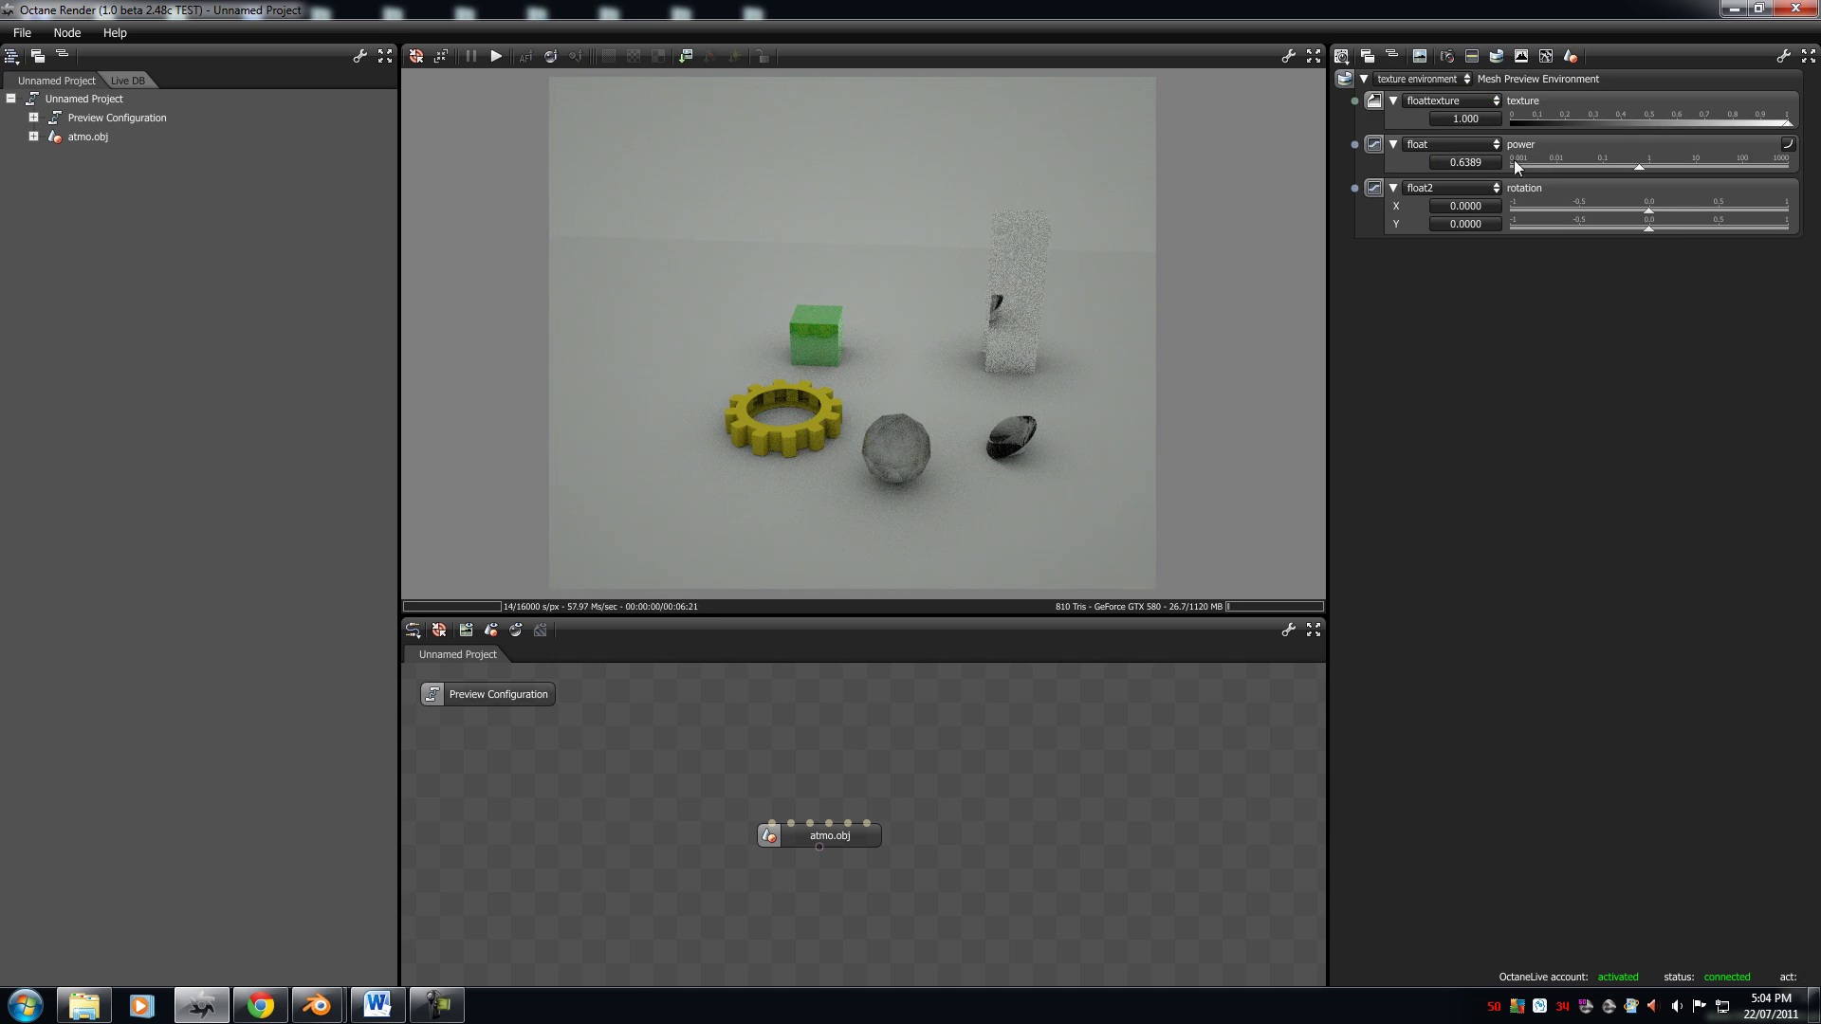
mouse_move(1784, 120)
mouse_down()
mouse_move(1602, 122)
mouse_move(1791, 122)
mouse_up()
click(1405, 79)
click(1432, 106)
click(1432, 100)
click(1432, 125)
click(1408, 136)
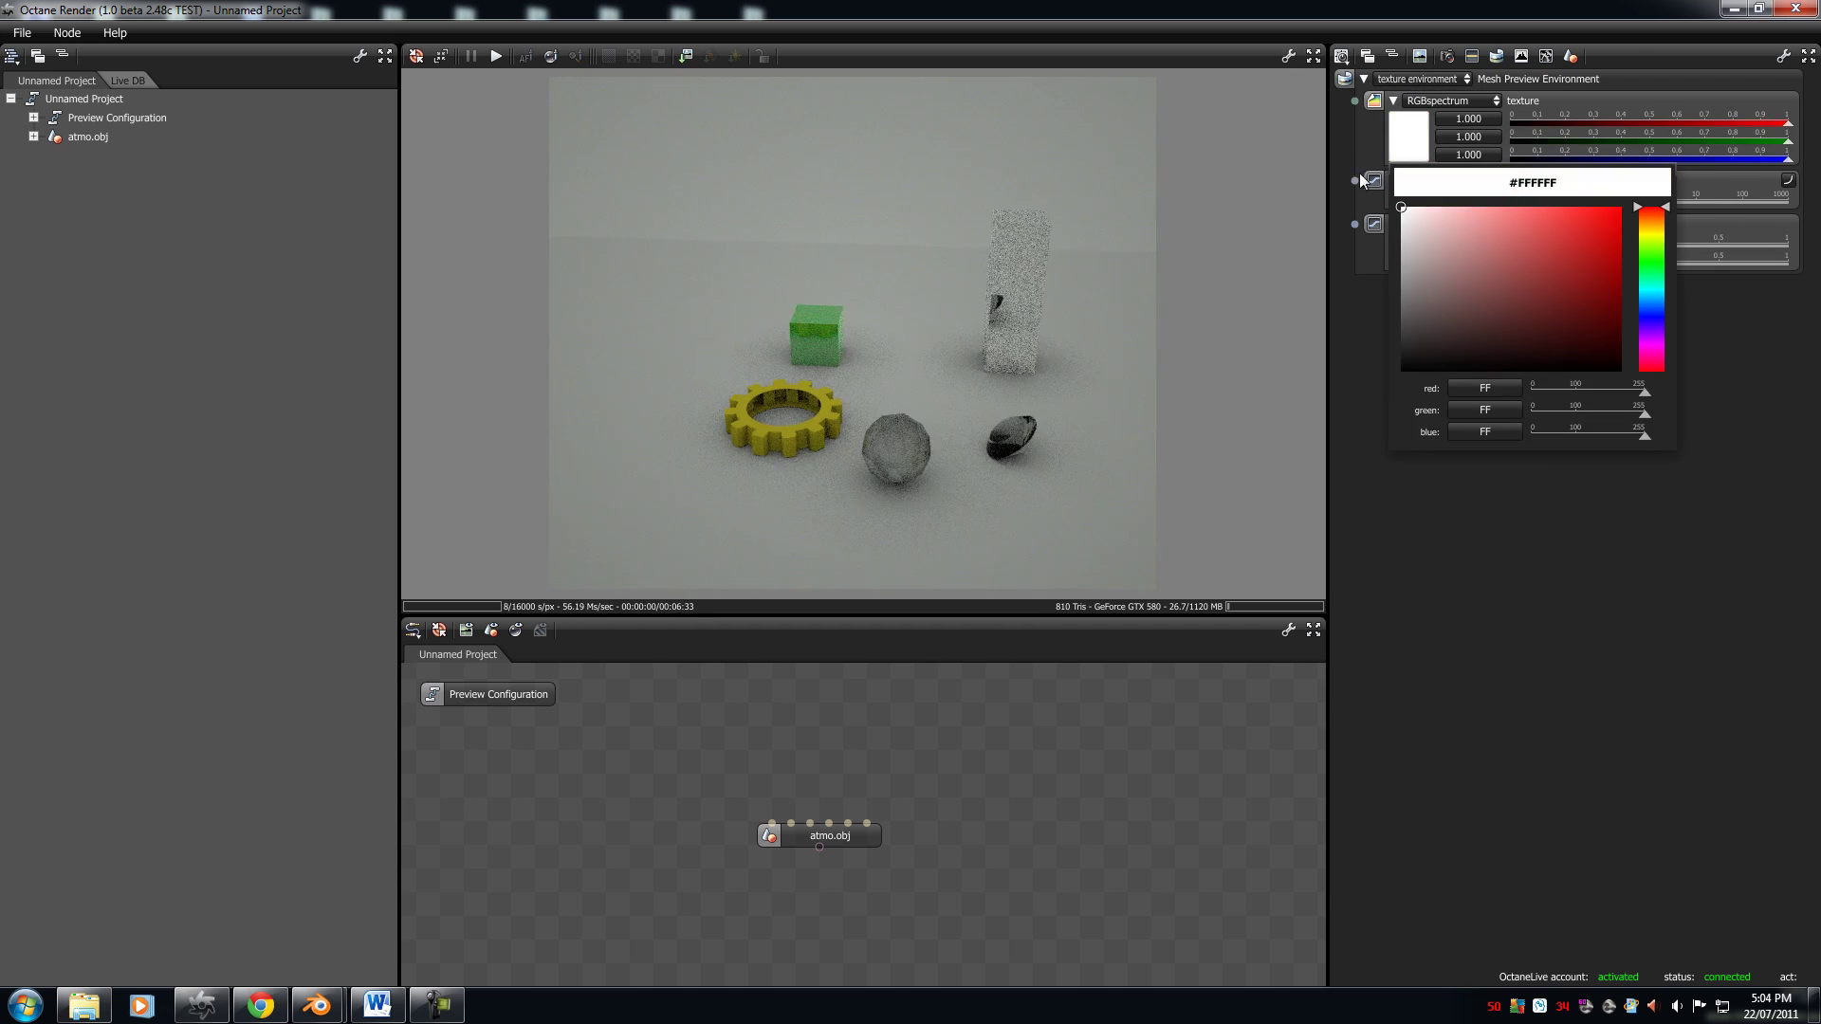
click(1359, 177)
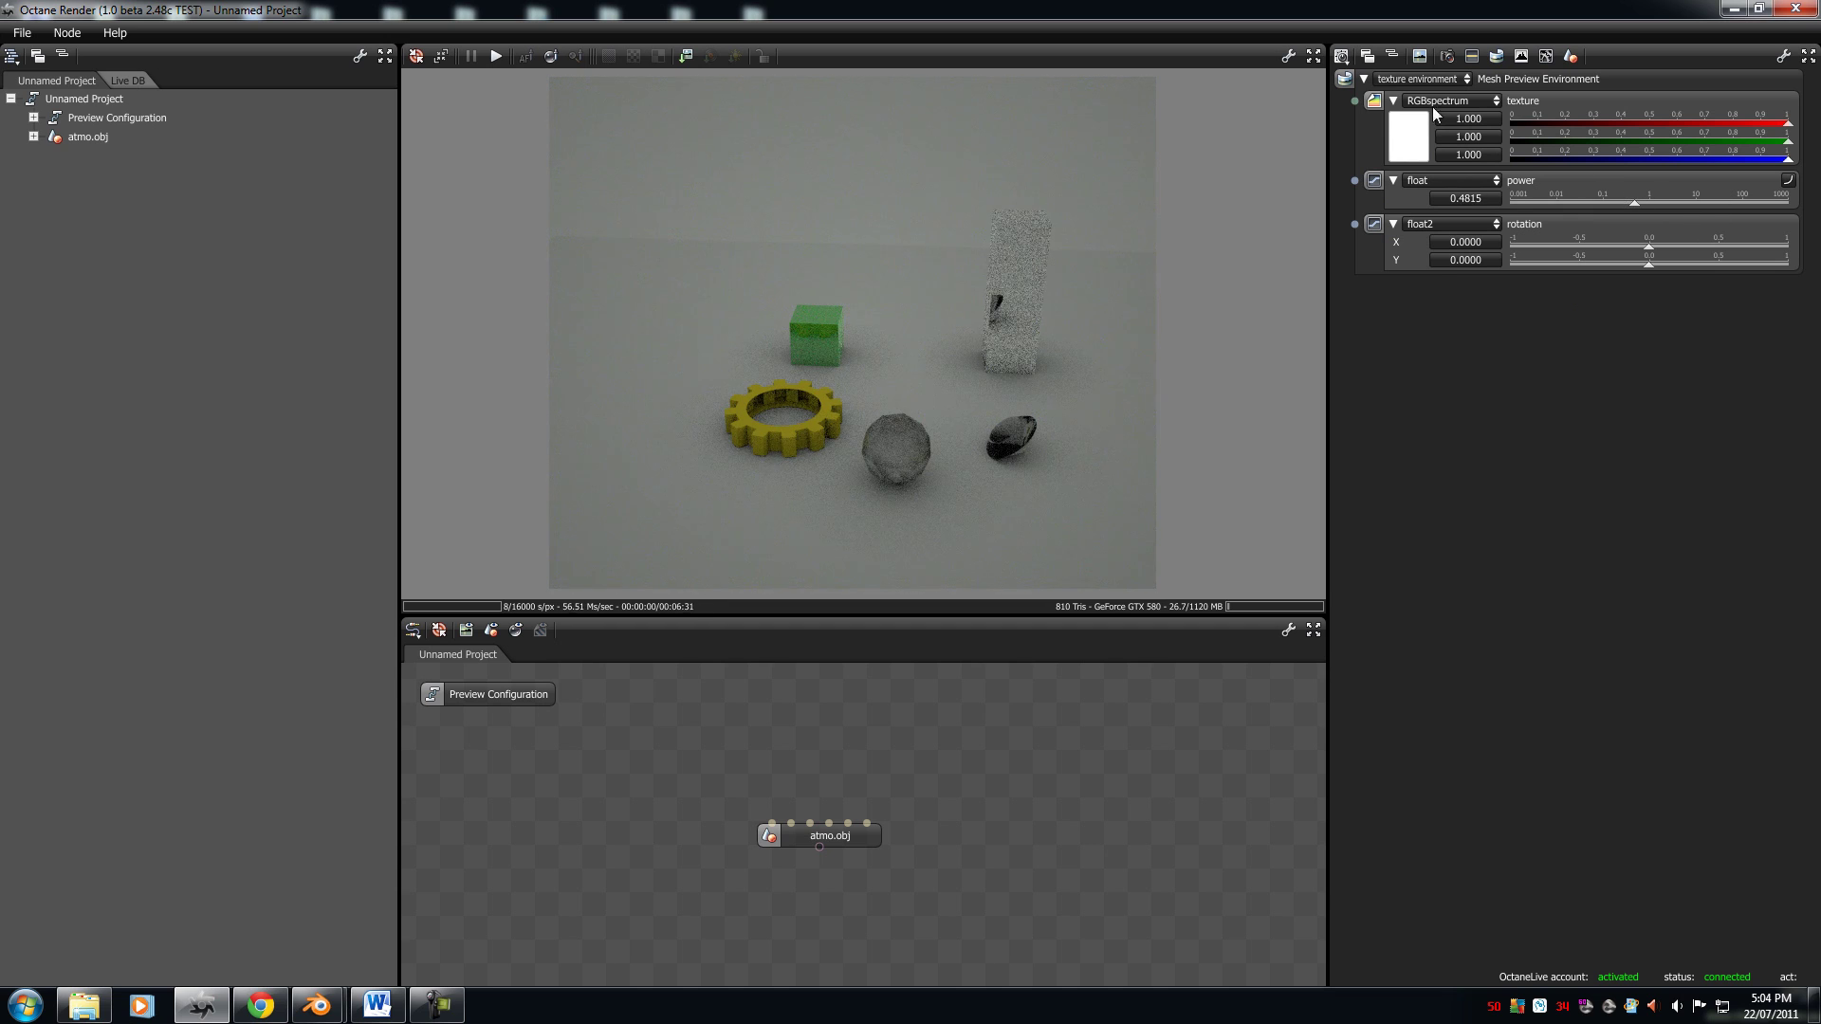
Step: Change the environment texture to an image, load KC_outside_Xsm_blur.hdr, and view the scene from above
click(1432, 105)
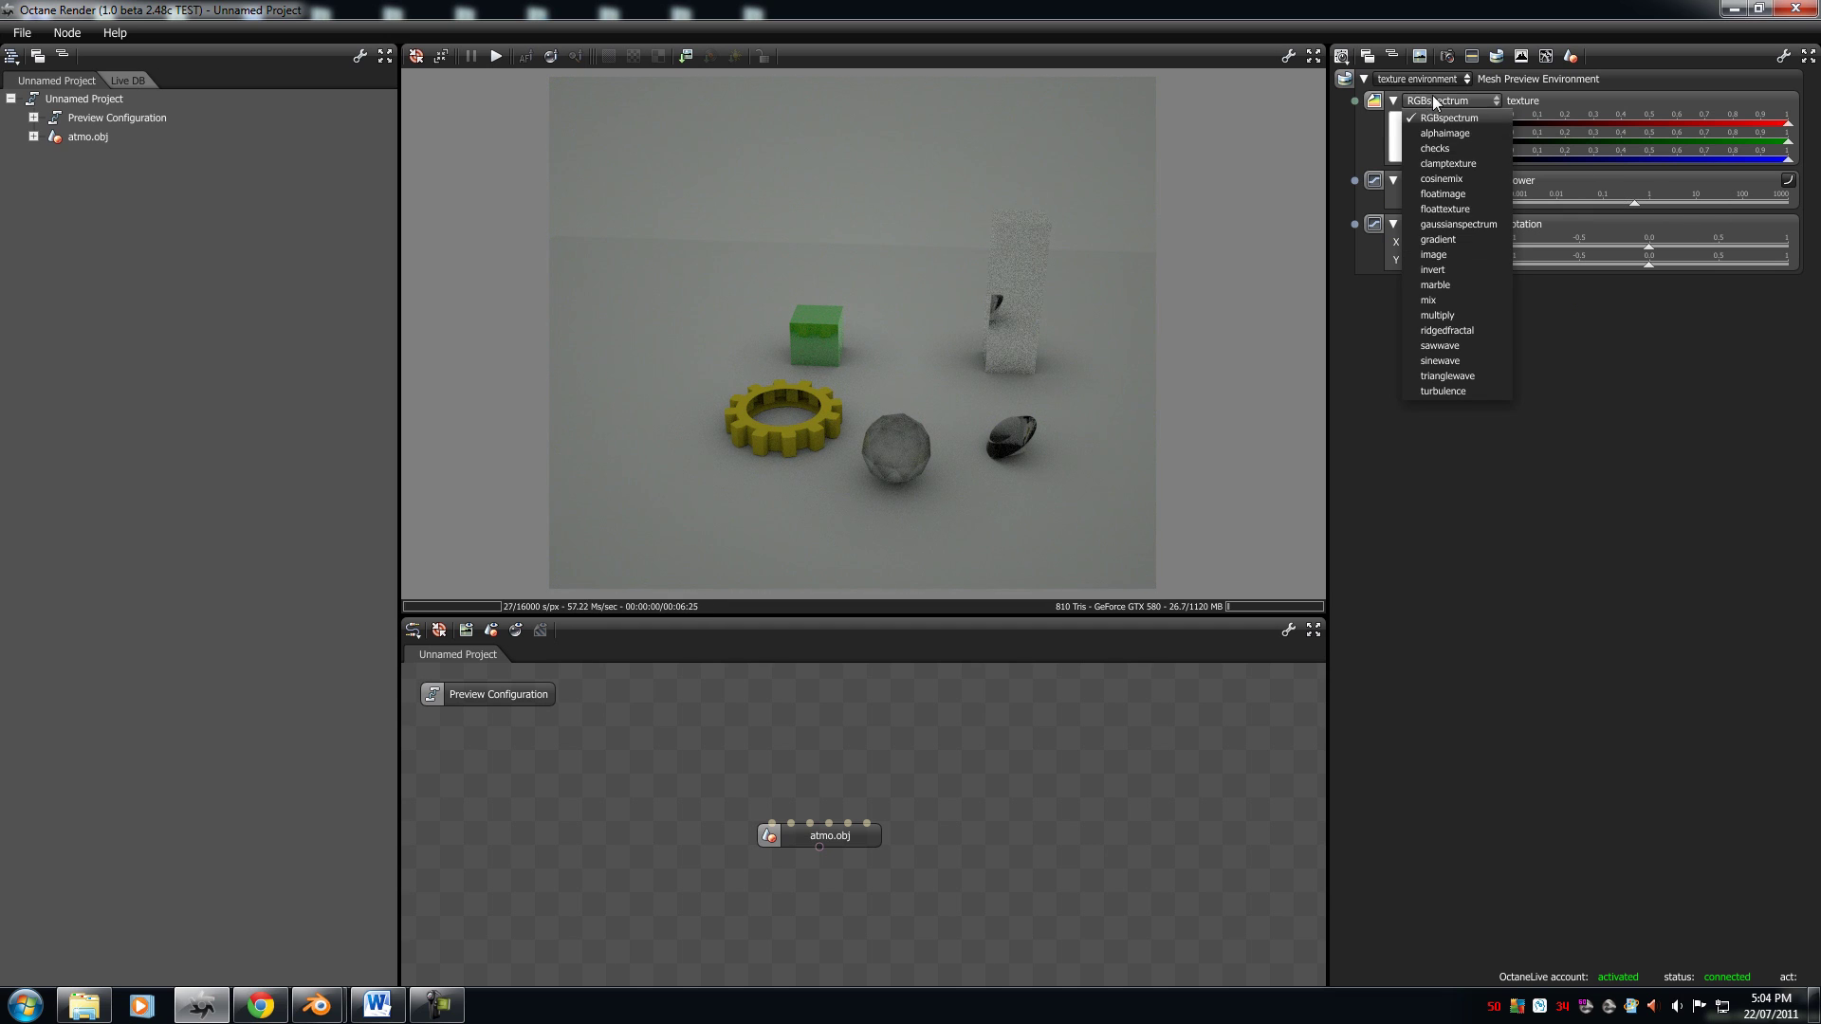
click(1449, 252)
double_click(603, 324)
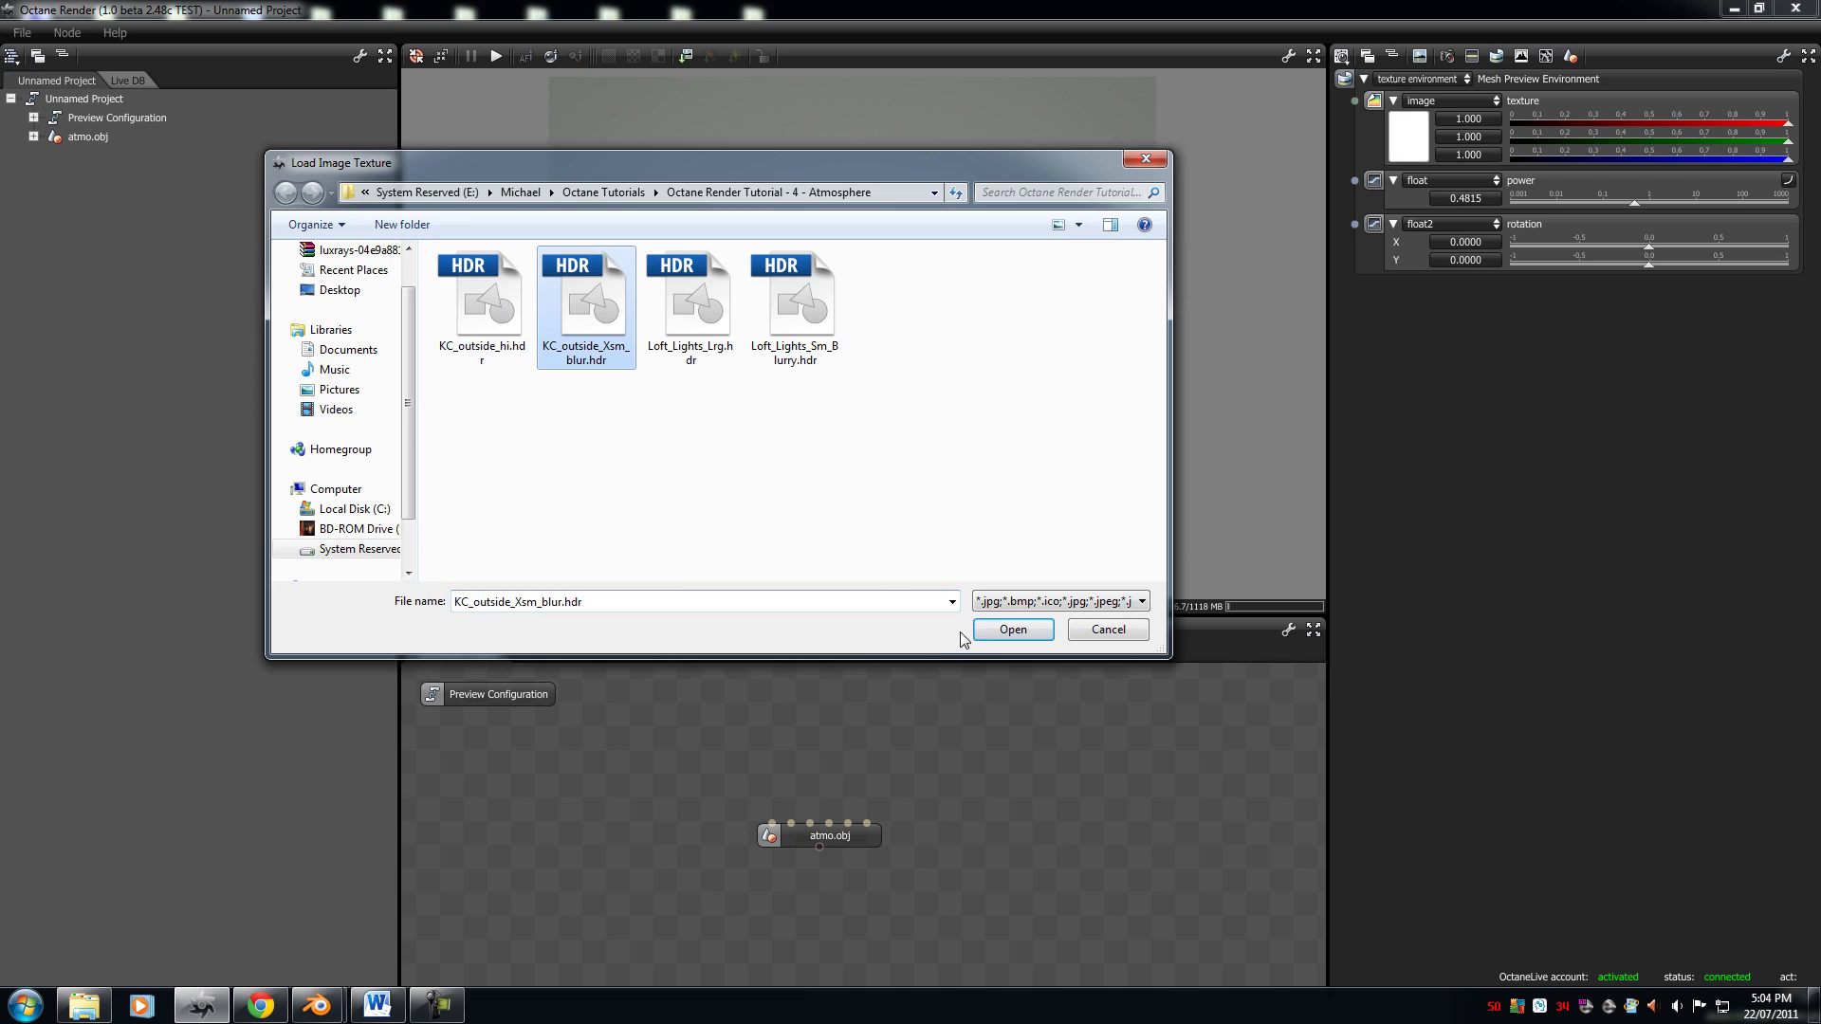
drag(745, 277, 863, 374)
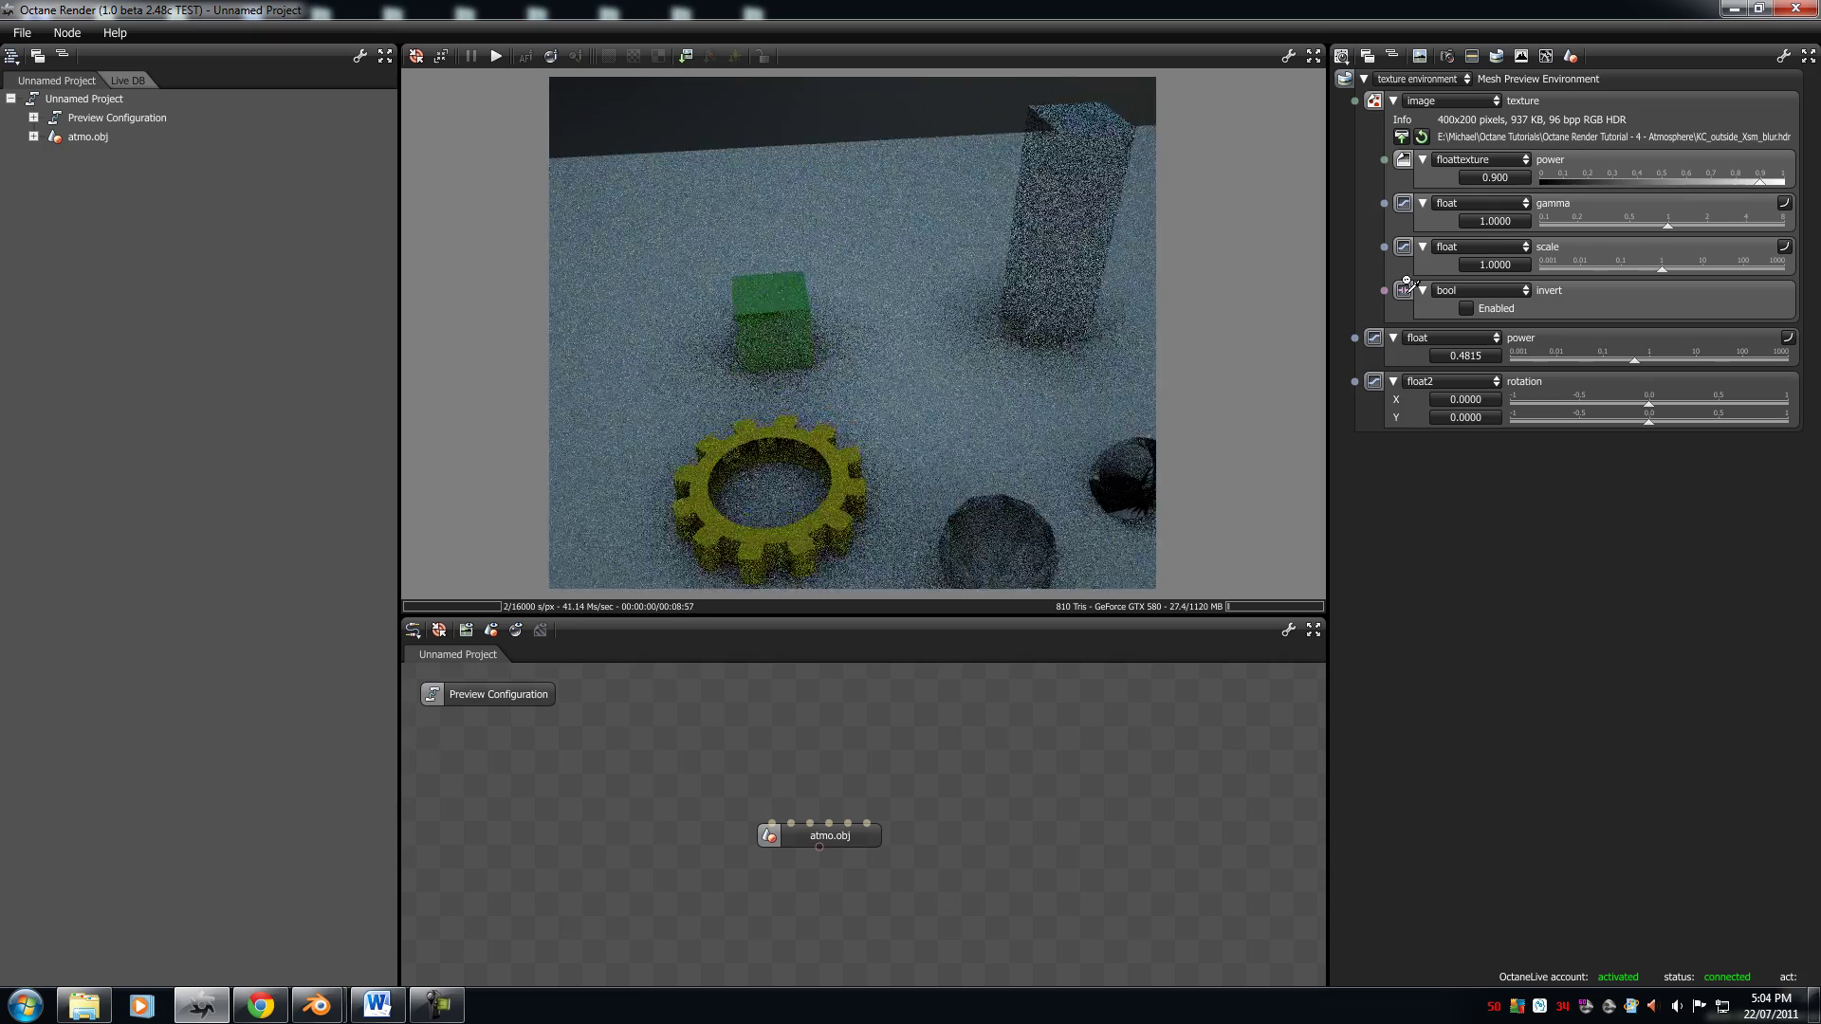
Step: Set the environment power to about 0.7021, the image gamma to about 1.0422 and the image power to 1.000
mouse_move(1633, 362)
mouse_down()
mouse_move(1671, 356)
mouse_move(1641, 352)
mouse_up()
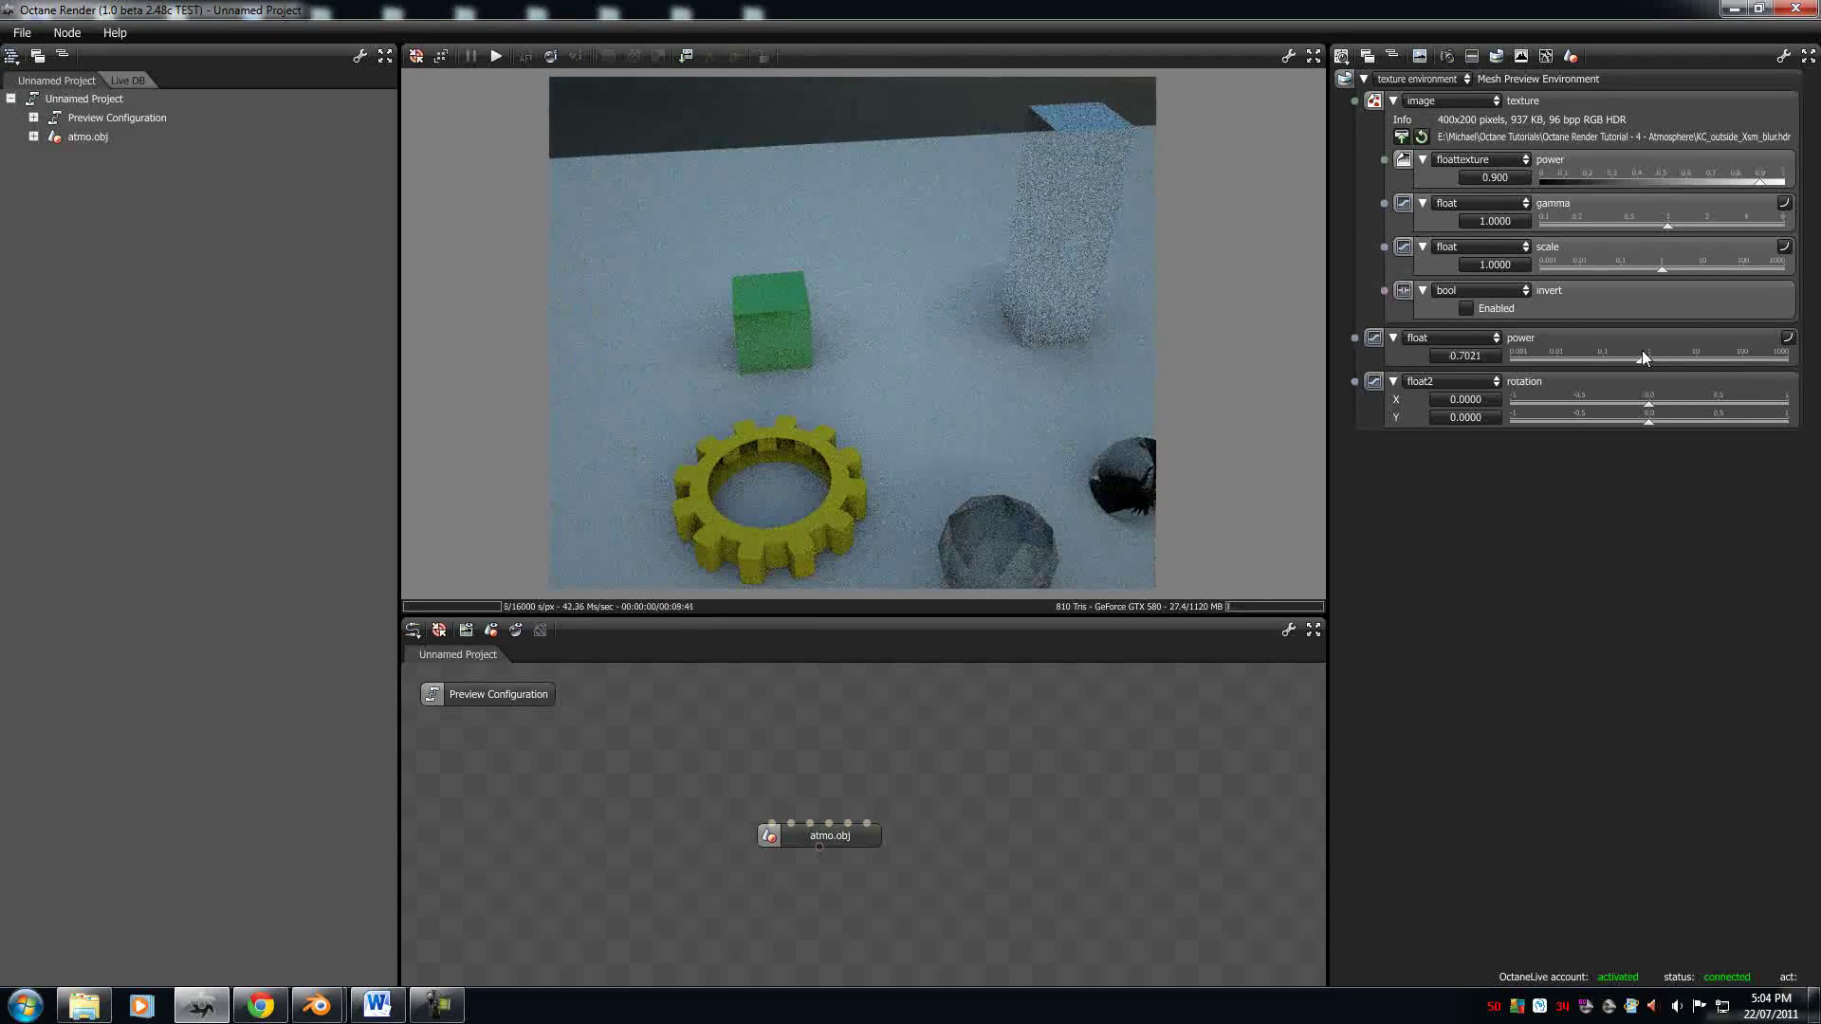
mouse_move(1669, 222)
mouse_down()
mouse_move(1633, 226)
mouse_move(1670, 229)
mouse_up()
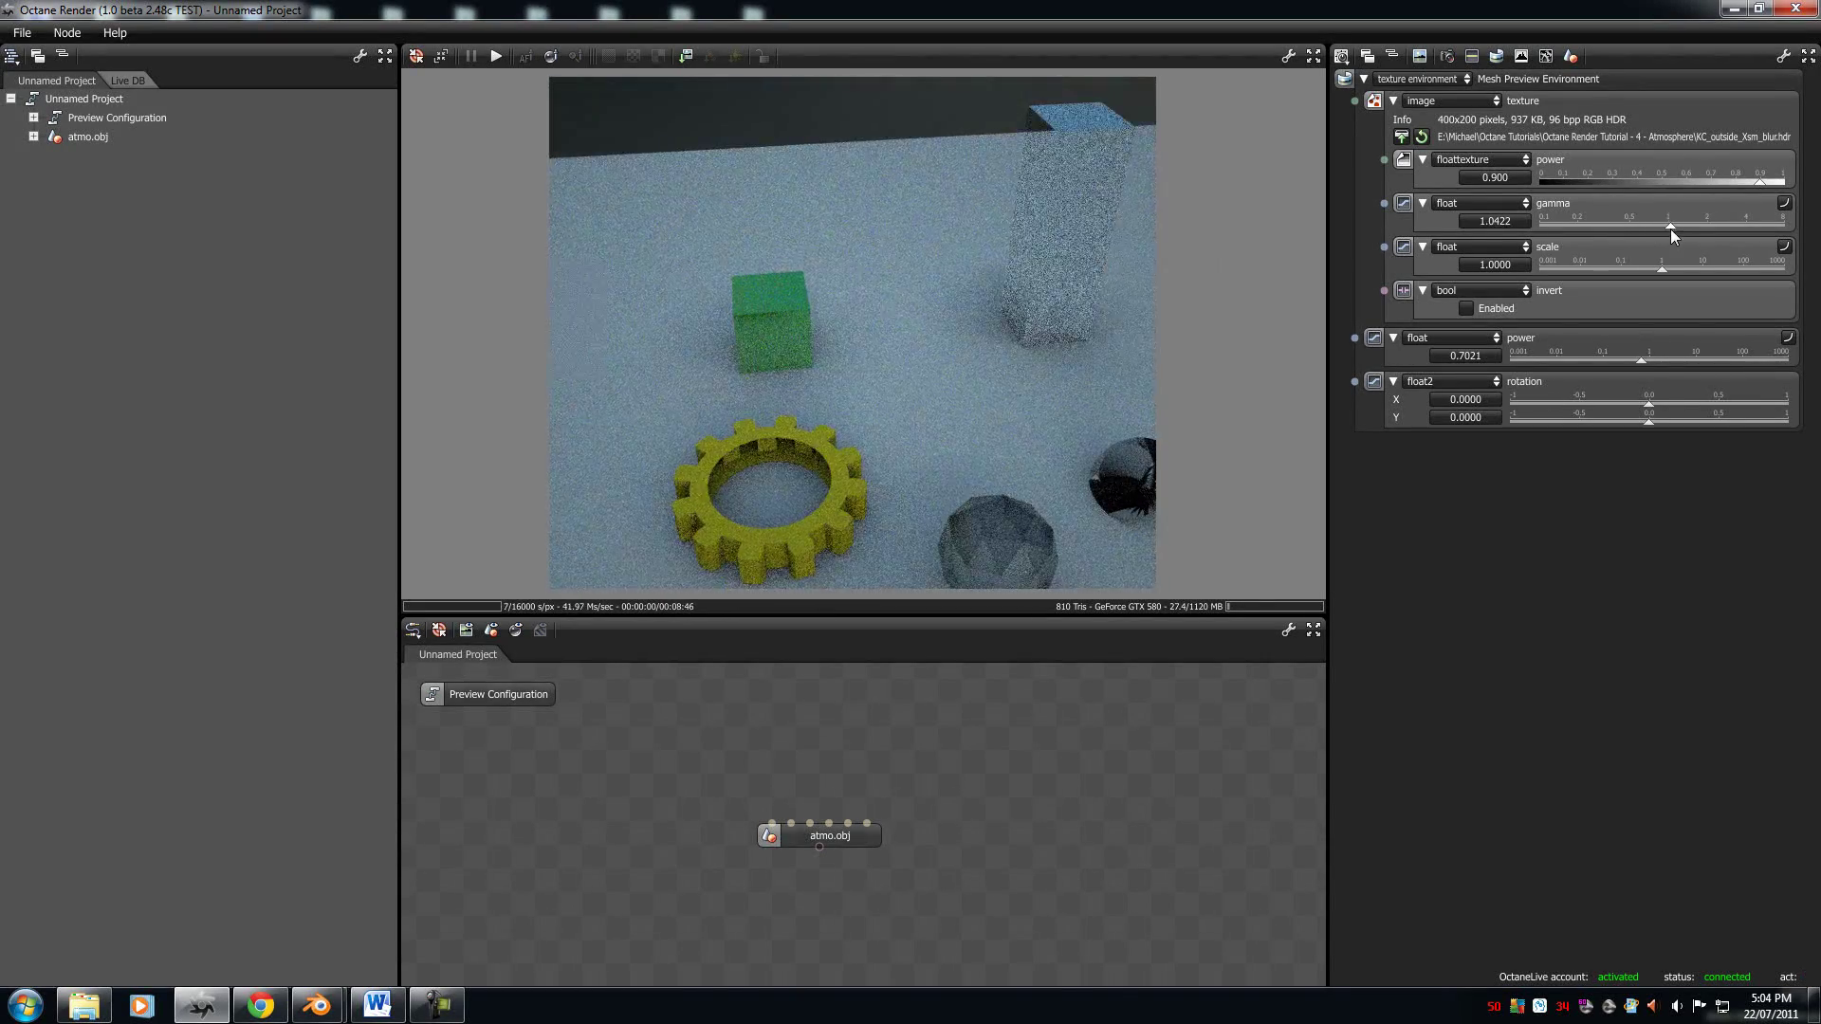
drag(1749, 181, 1782, 180)
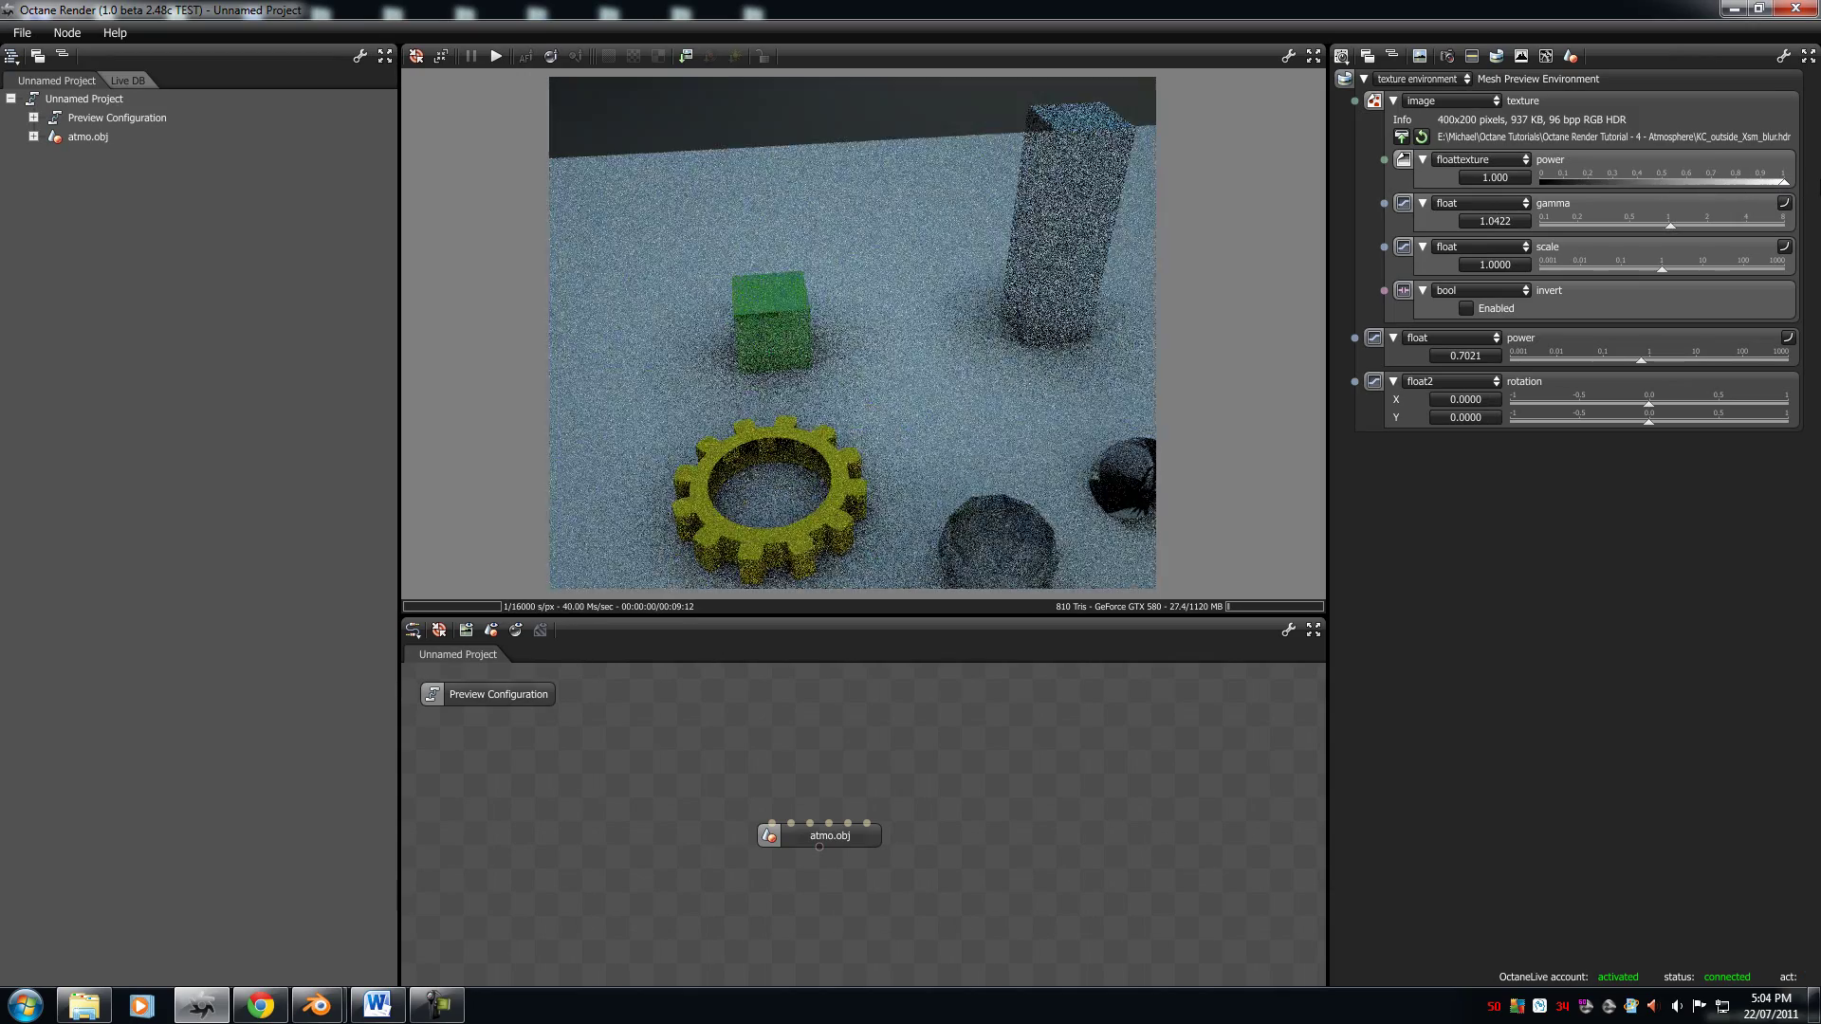
drag(683, 203, 955, 311)
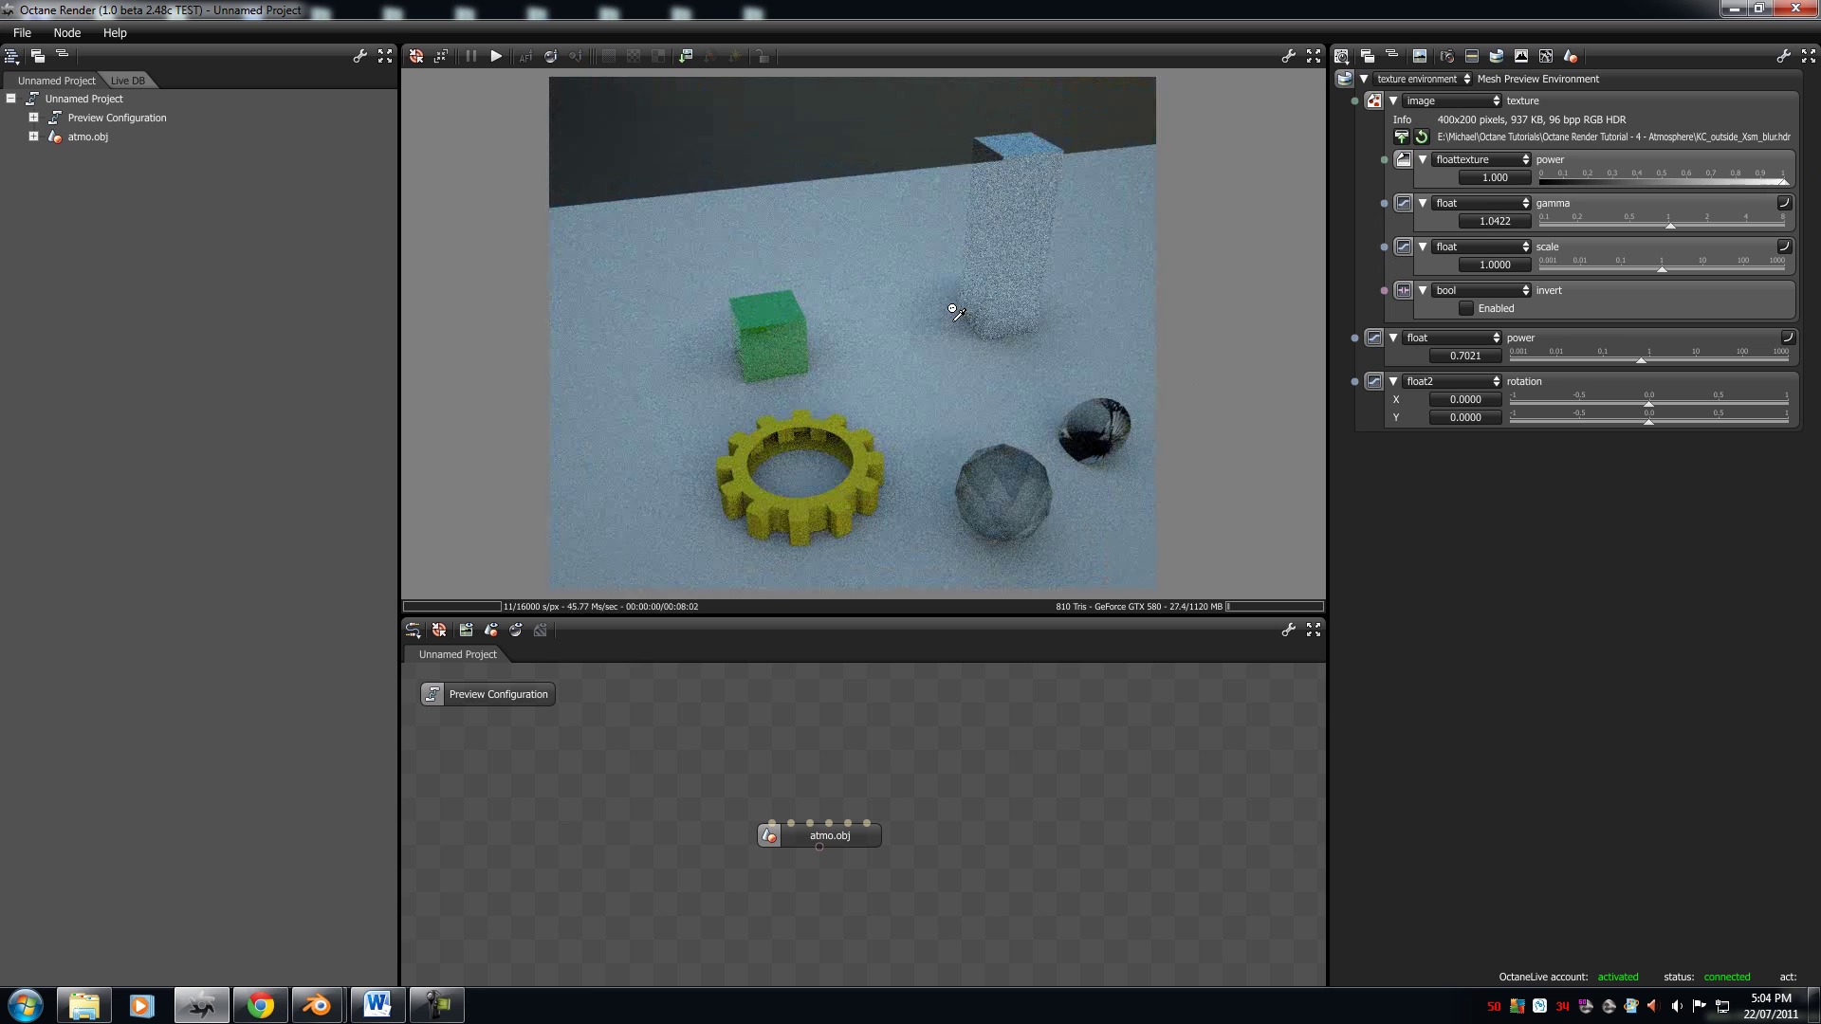